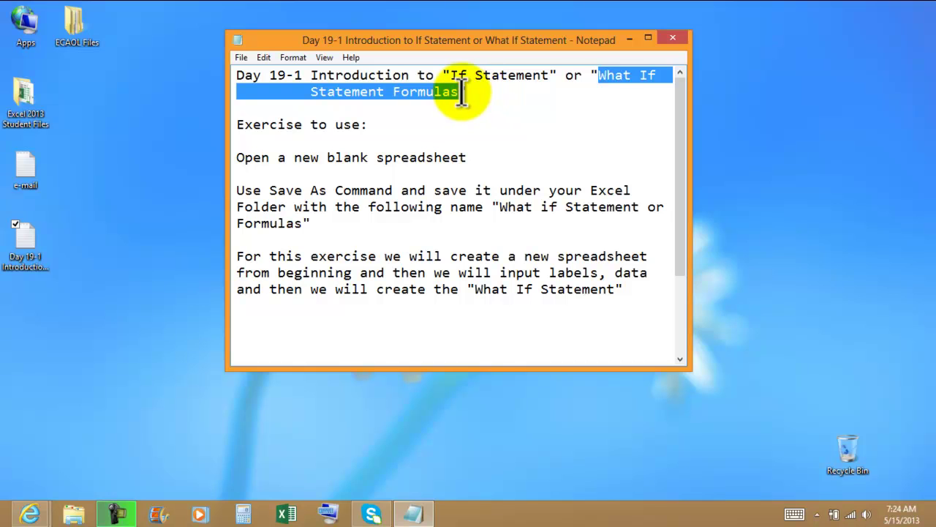
Highlight the file name "What if Statement or Formulas" in the exercise notes and snap the Notepad window to half the screen.
left_click(508, 143)
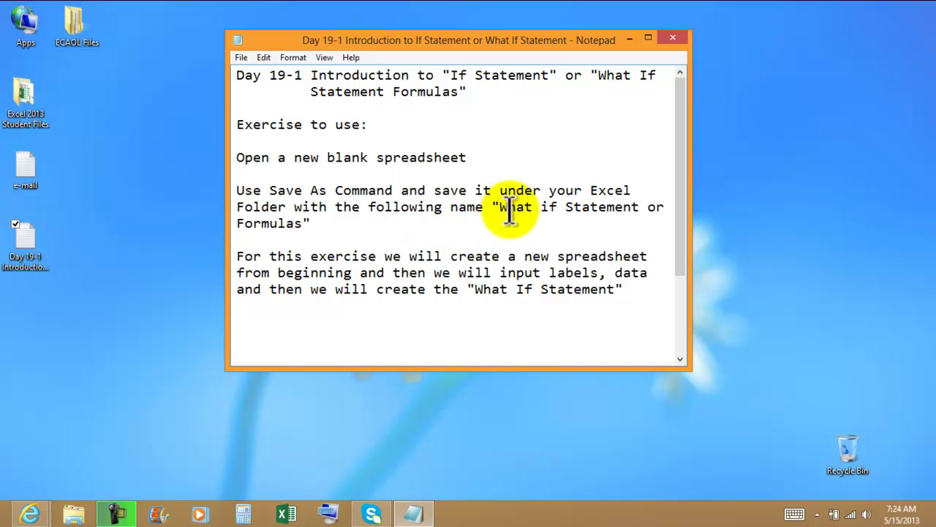
left_click_drag(500, 207, 634, 217)
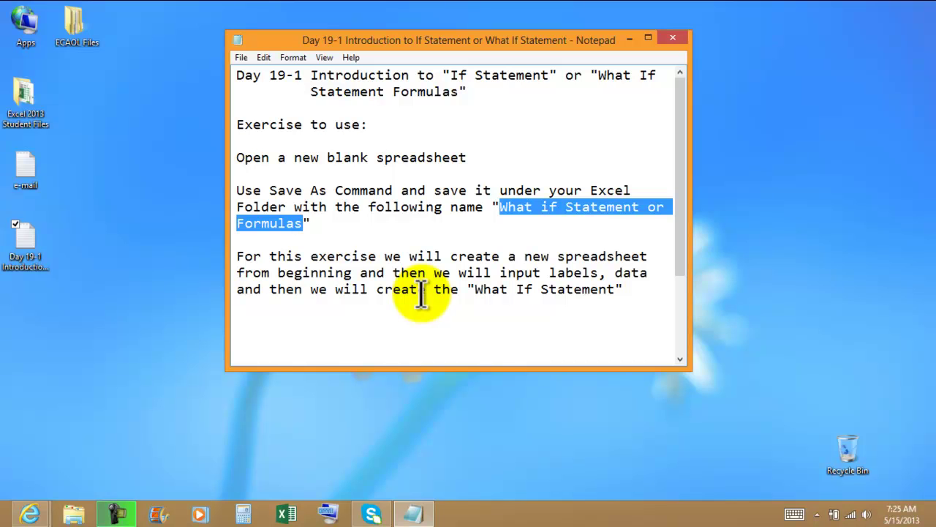
left_click_drag(458, 44, 935, 37)
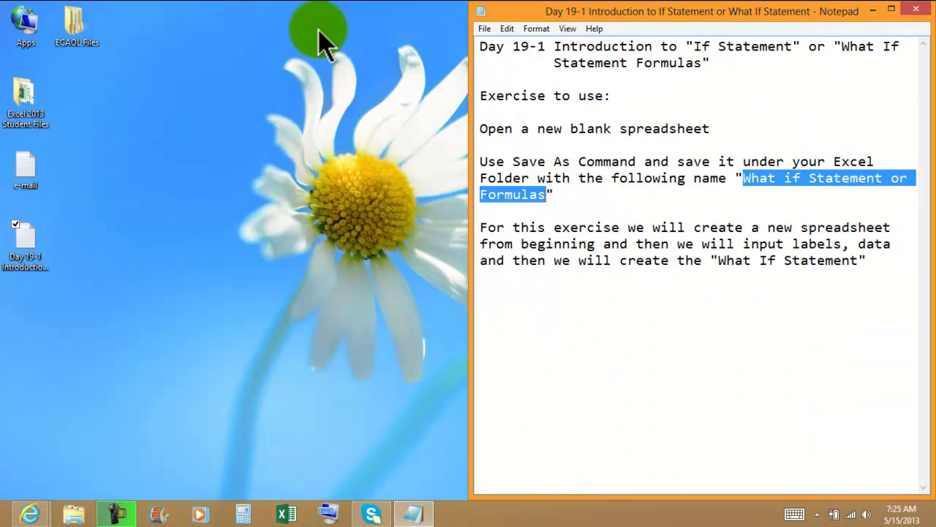
left_click(267, 179)
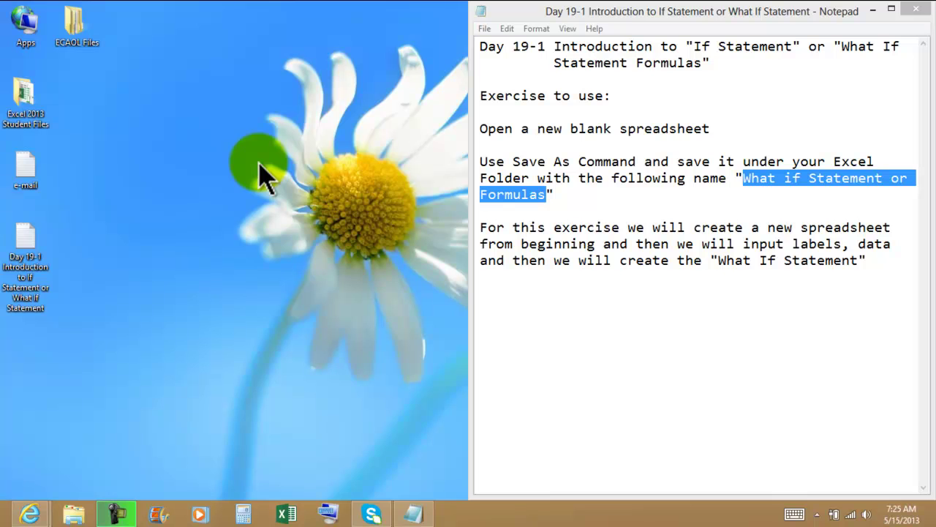
Create a blank workbook in Excel and save it as "What if Statement or Formulas 5-2013" in the computer's Excel 2013 Files 4-17-2013 folder.
left_click(289, 515)
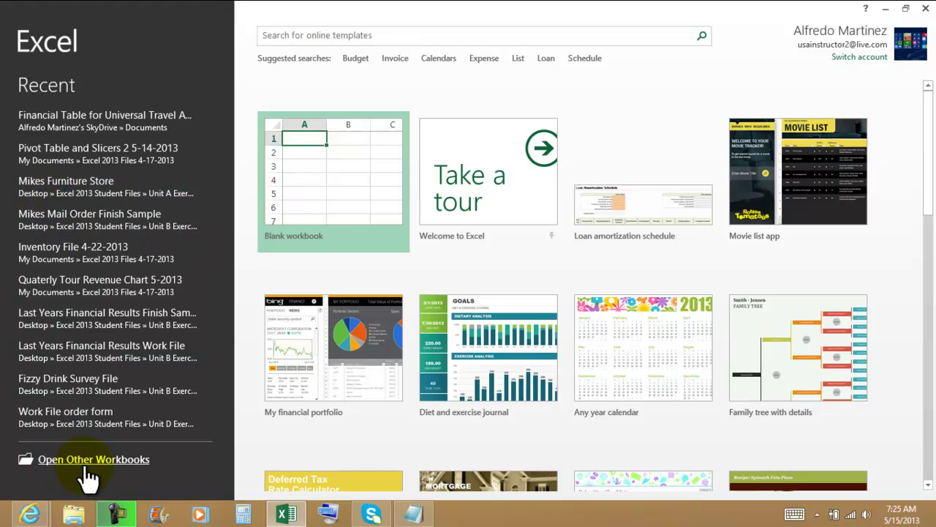
left_click(333, 176)
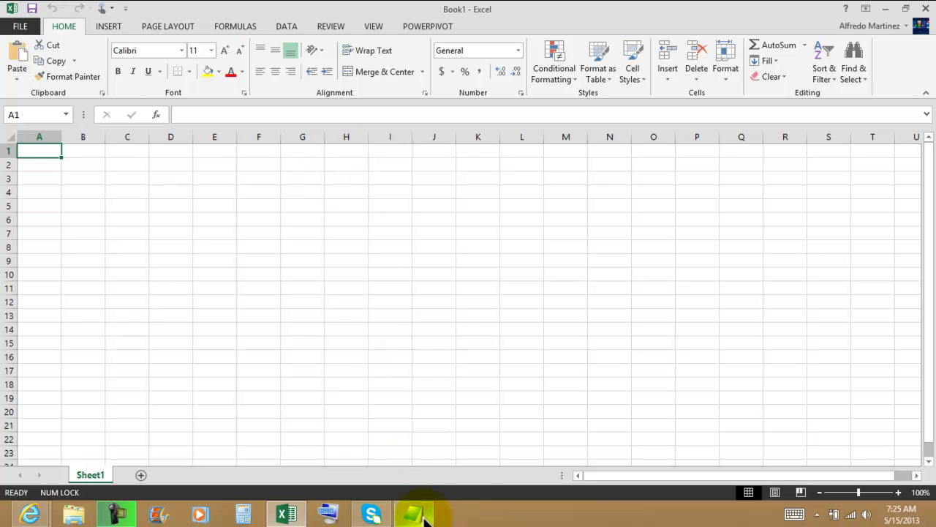
left_click(20, 26)
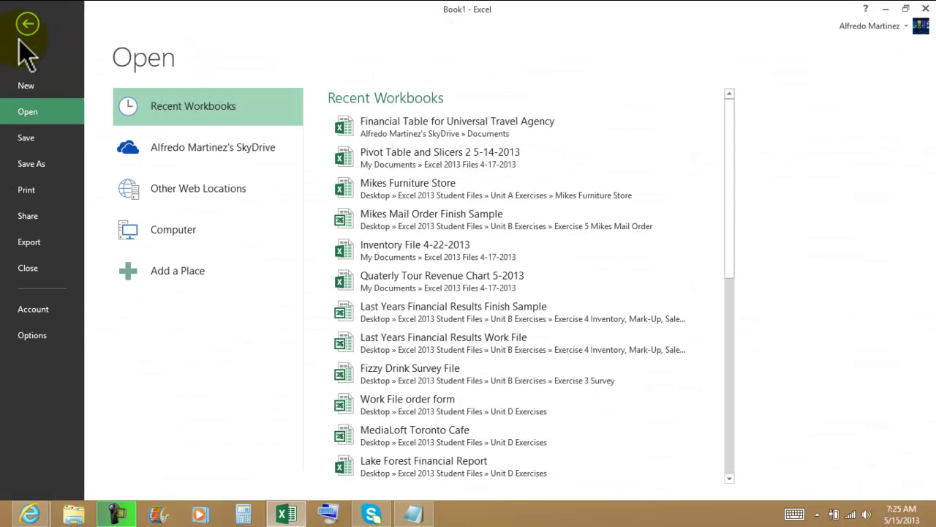
left_click(47, 167)
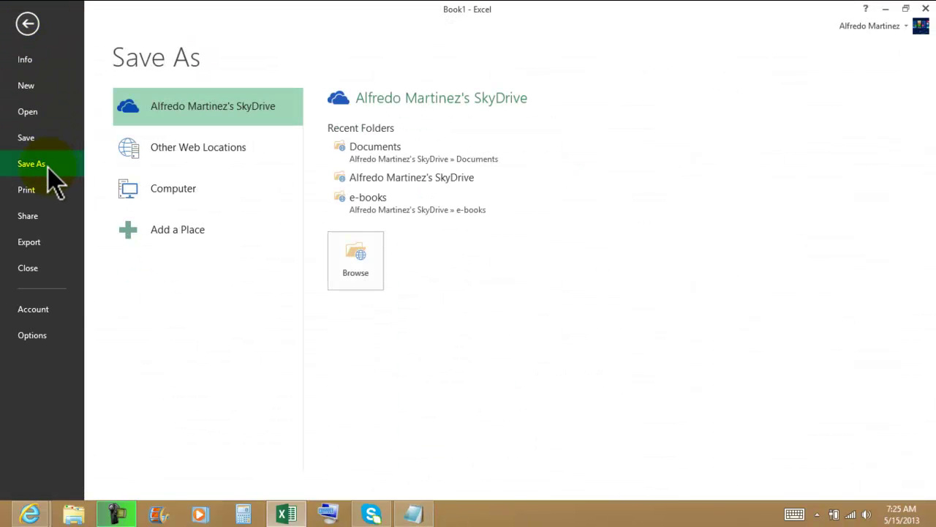
left_click(175, 196)
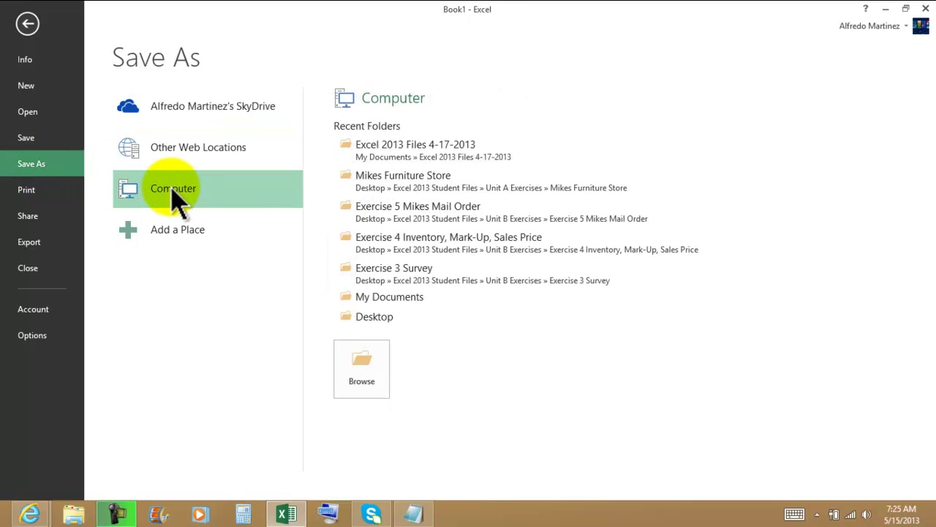
left_click(388, 154)
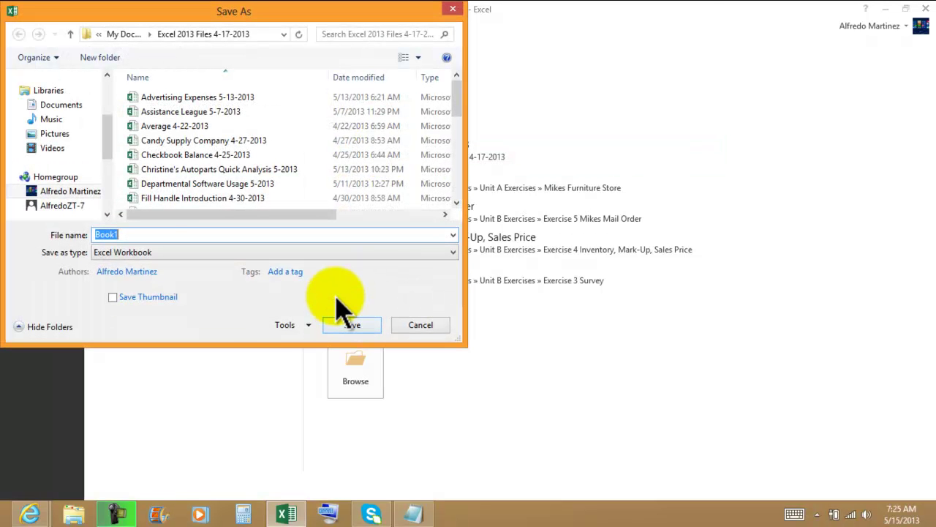
type("What If Statement or Formulas 5-")
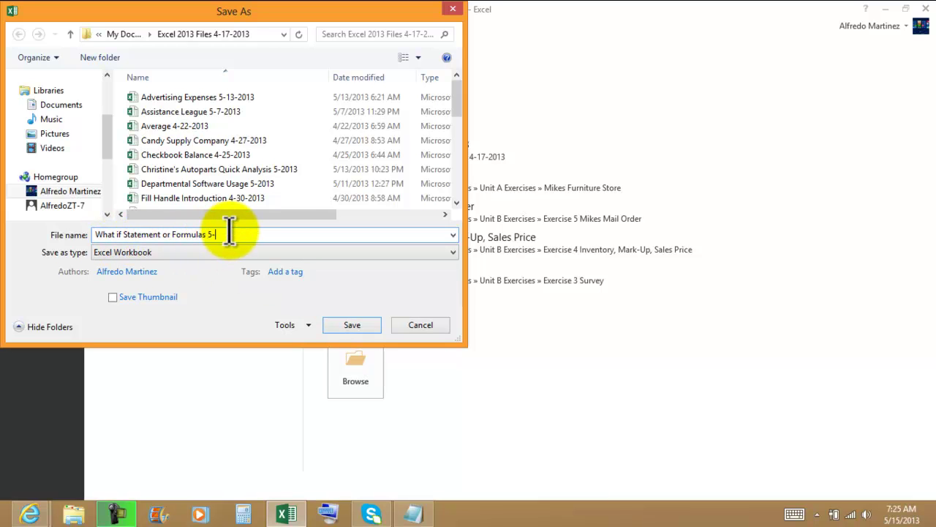
type("2013")
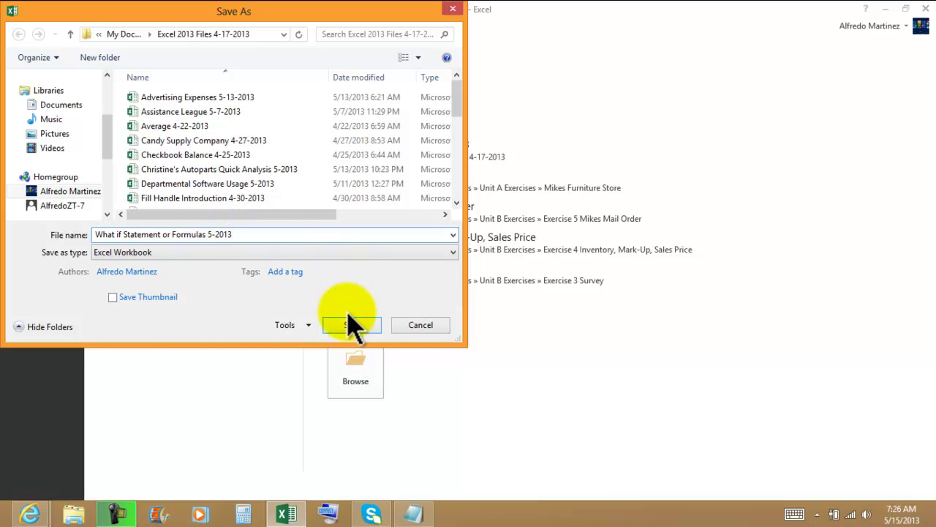
left_click(356, 327)
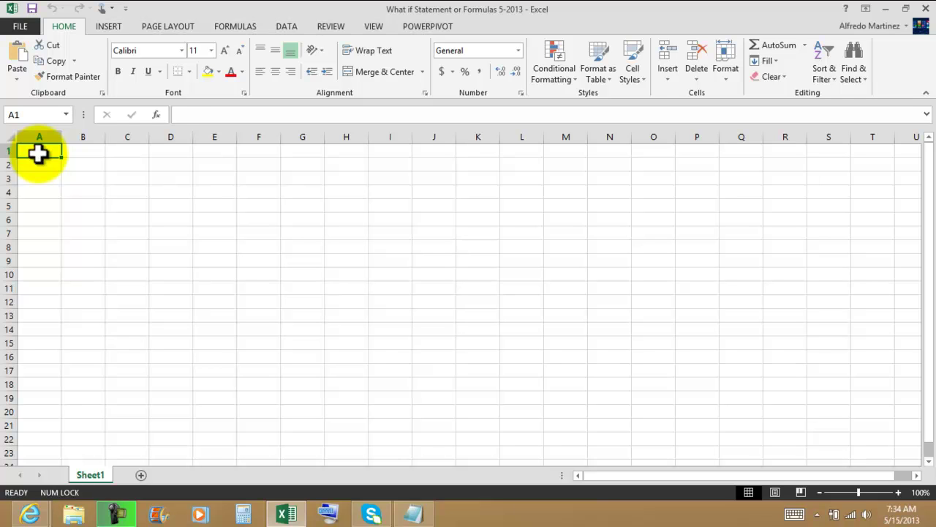
Enter the title "What if Statements" in cell A1.
type("What")
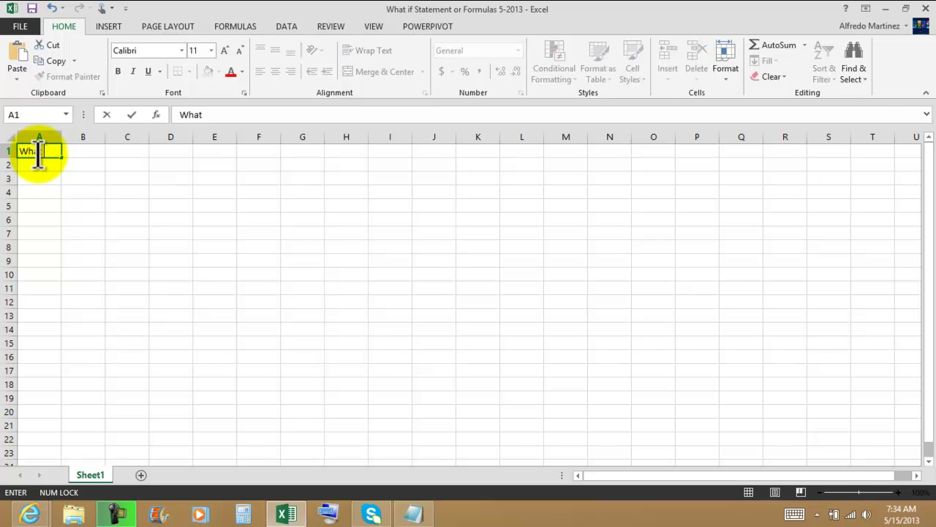
type(" if Statements")
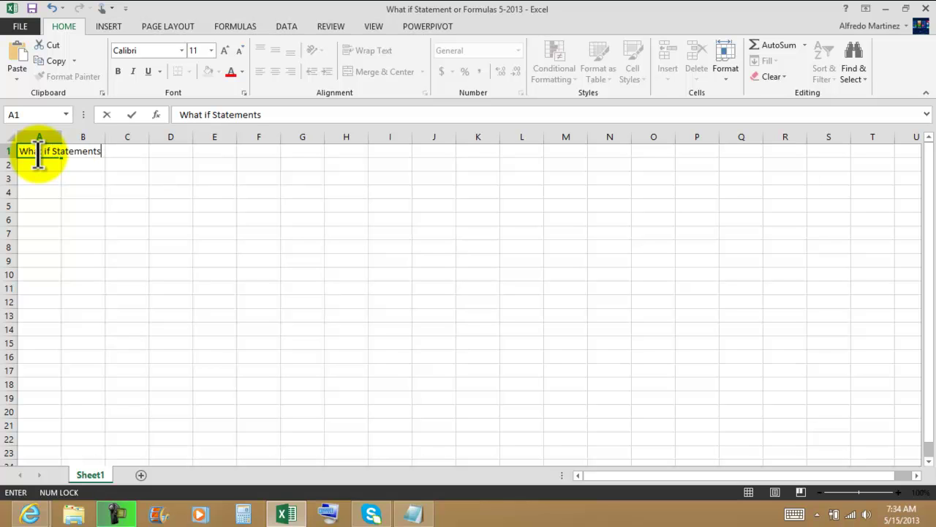
key("Return")
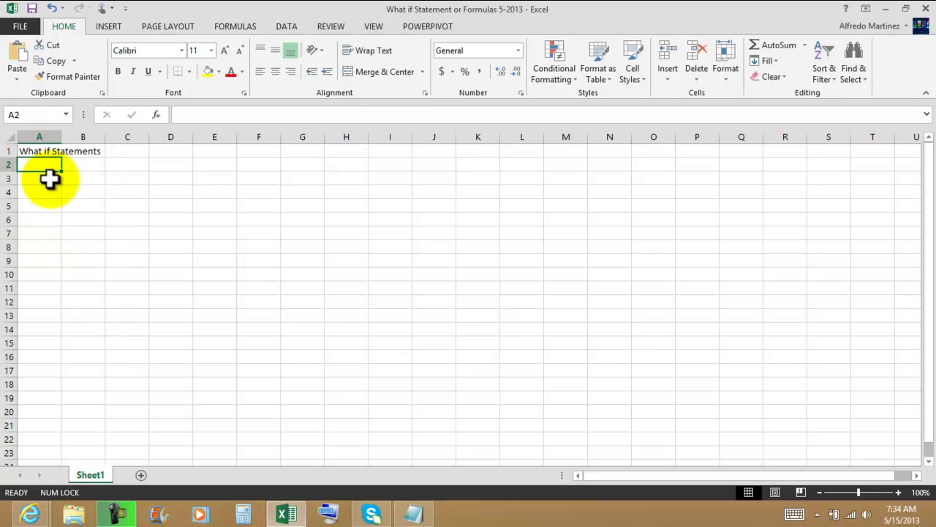
Enter the column headers Name, Gender, Age and Need Permission in cells A3 through D3.
left_click(49, 178)
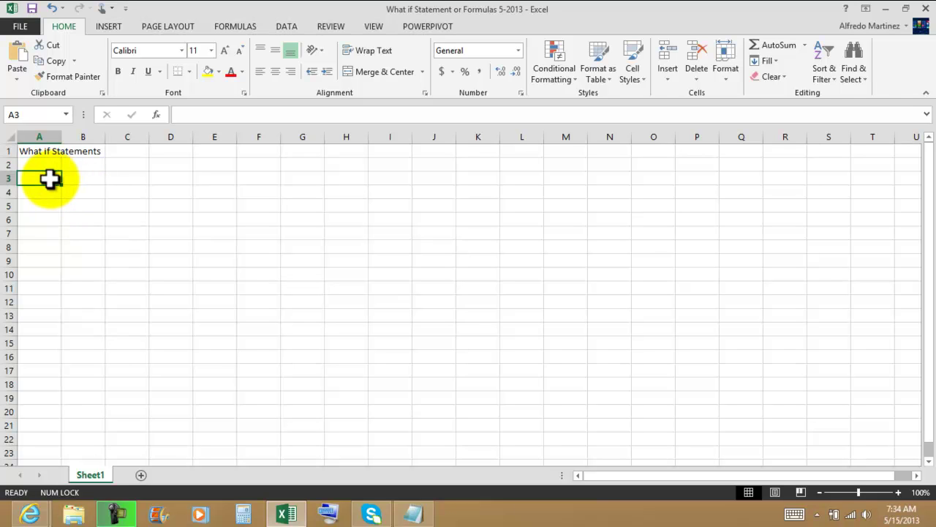
type("Name")
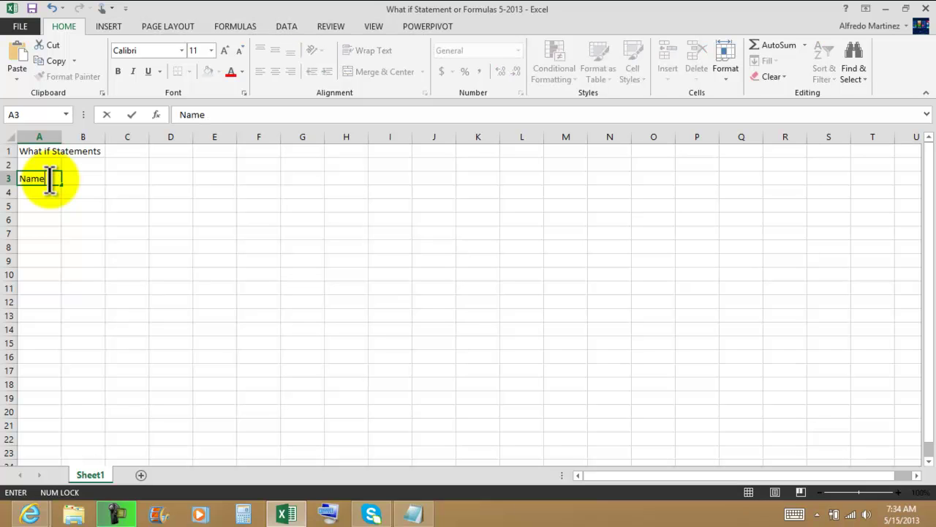
key("Tab")
type("Gender")
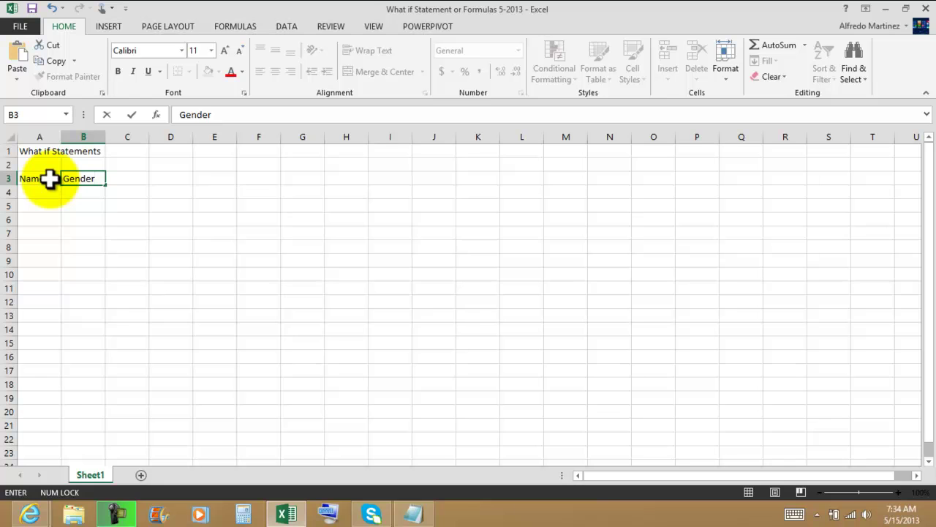
key("Tab")
type("Age")
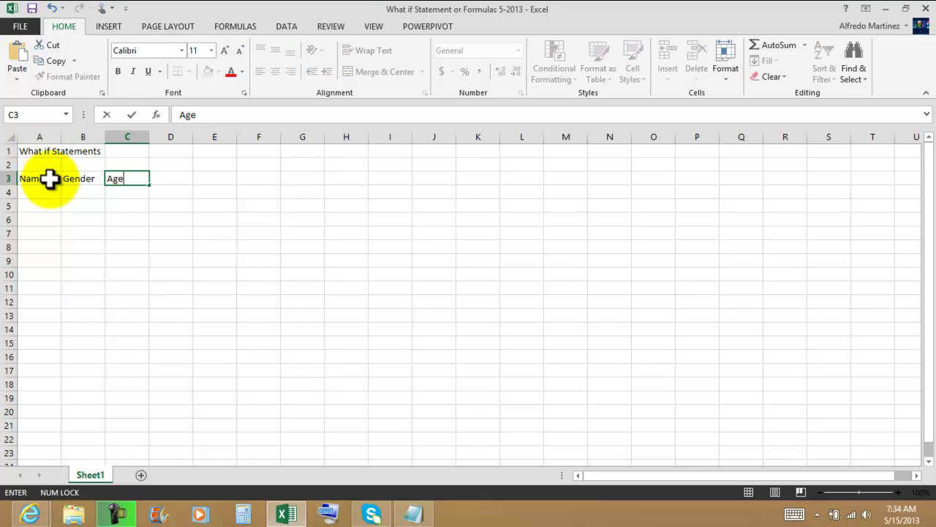
key("Tab")
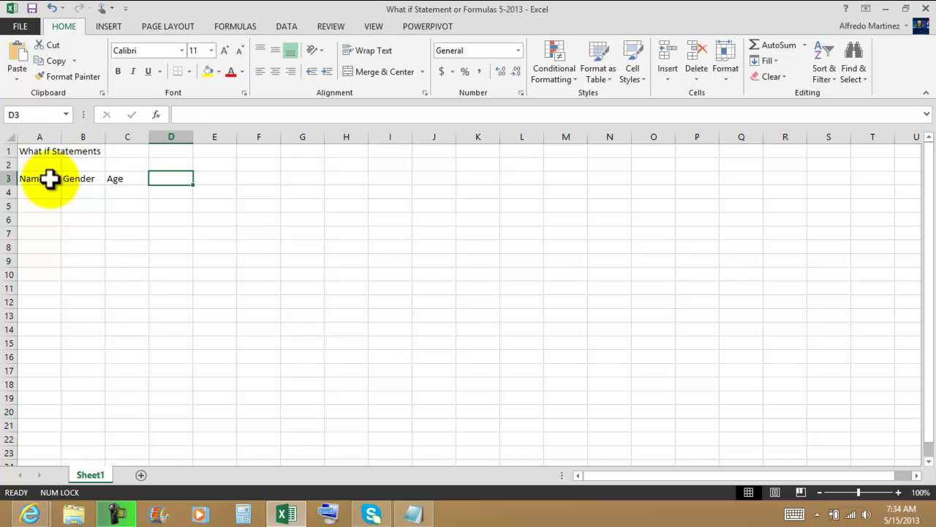
type("N")
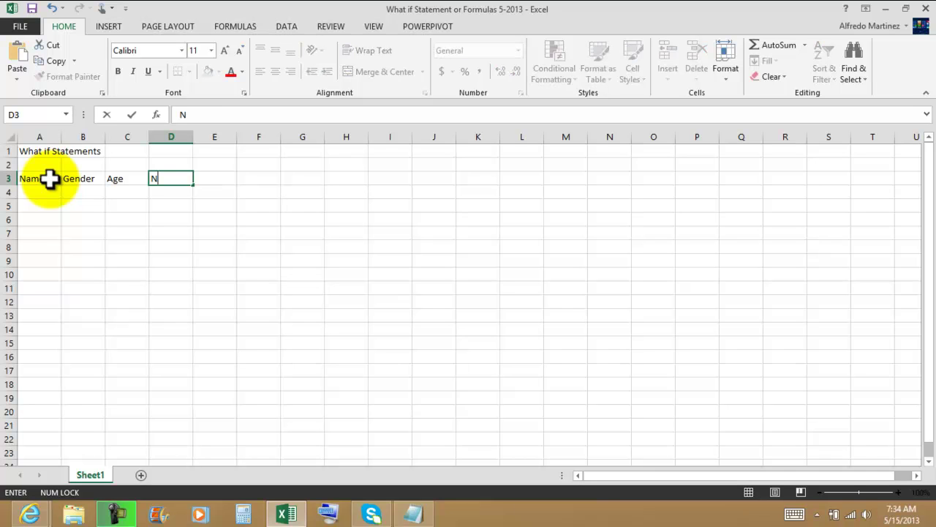
type("eed Permissi")
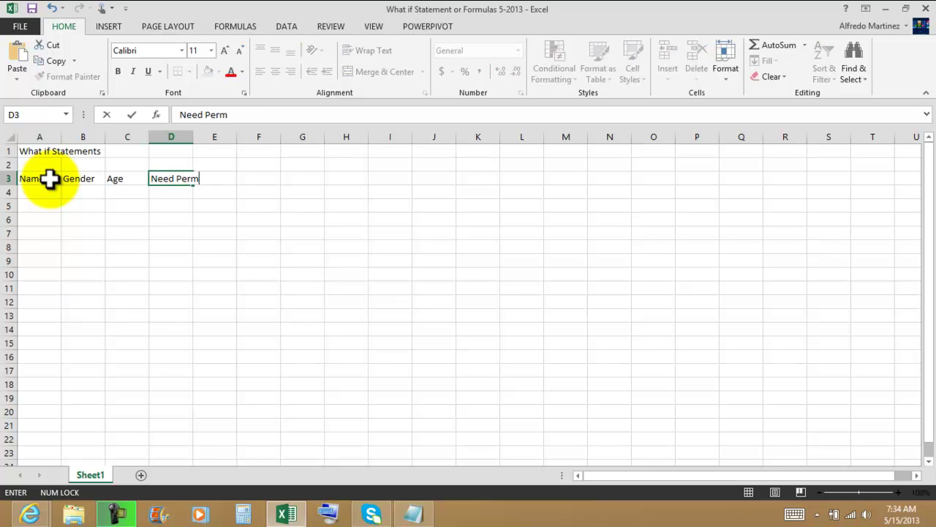
key("Tab")
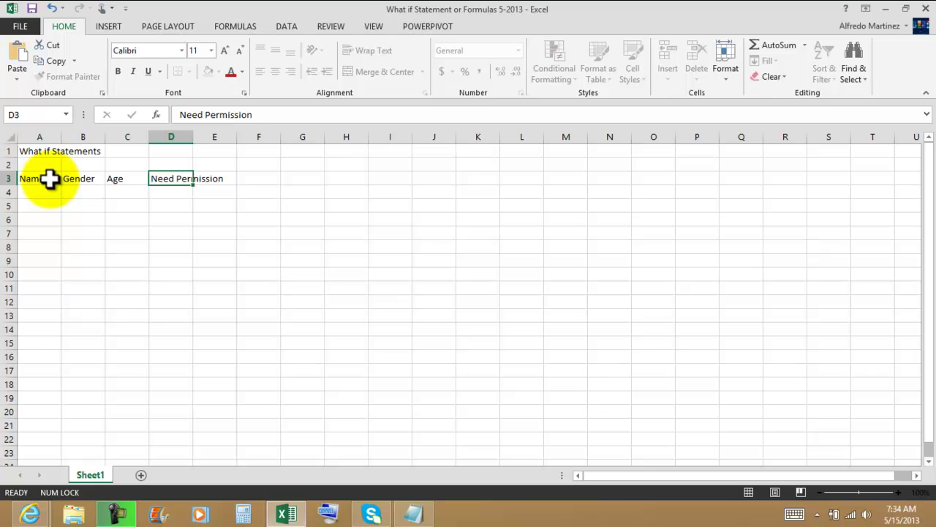
Wrap the Need Permission header in D3 and widen column D slightly so the word Permission fits on one line.
left_click(167, 178)
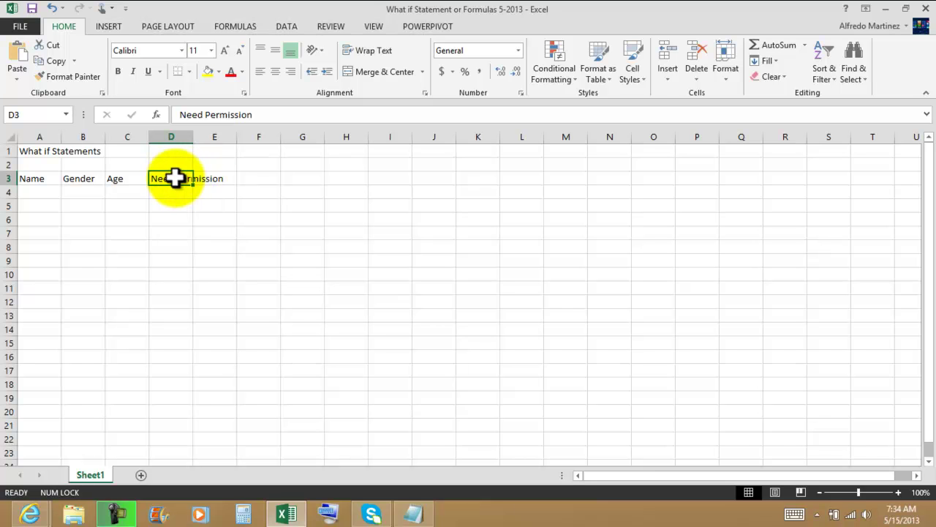
left_click(373, 53)
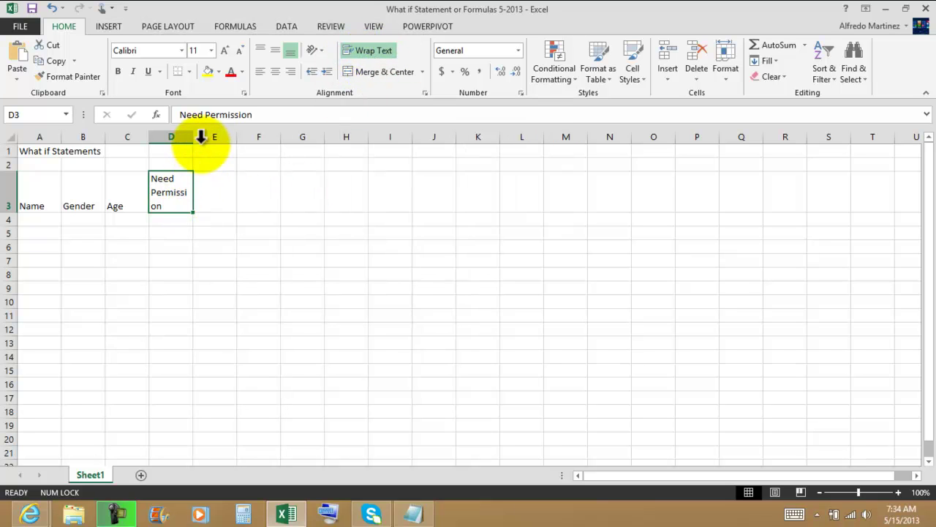
left_click_drag(194, 136, 200, 137)
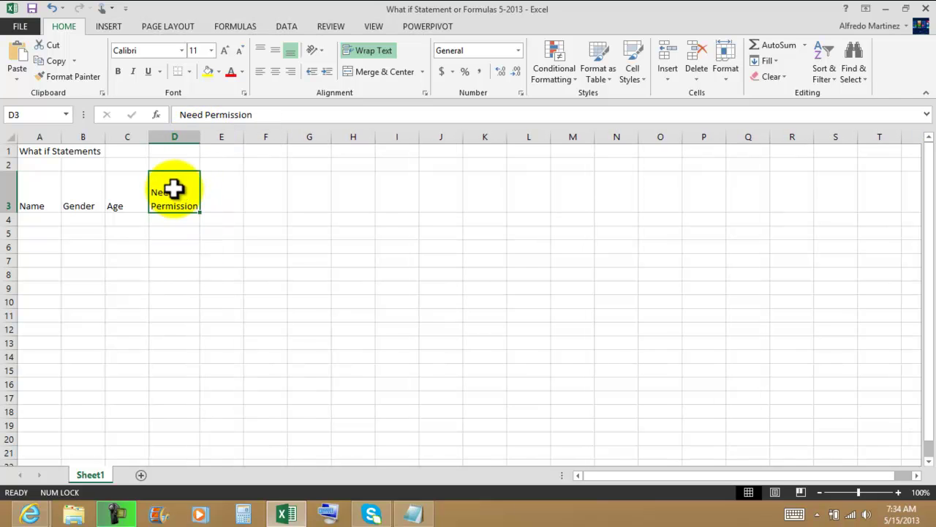
left_click_drag(199, 135, 199, 134)
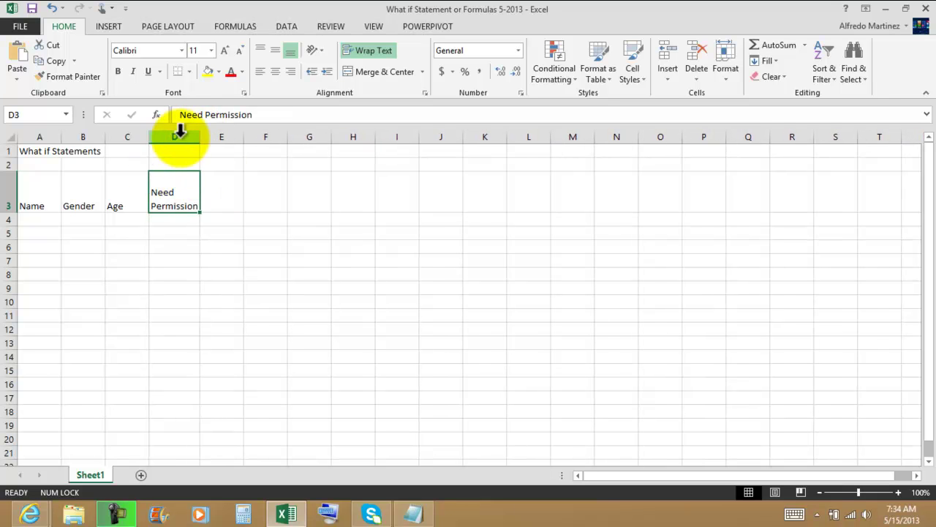
Enter the header Gender in cell E3 and Money Earned by Candy Sales in cell F3.
left_click(217, 188)
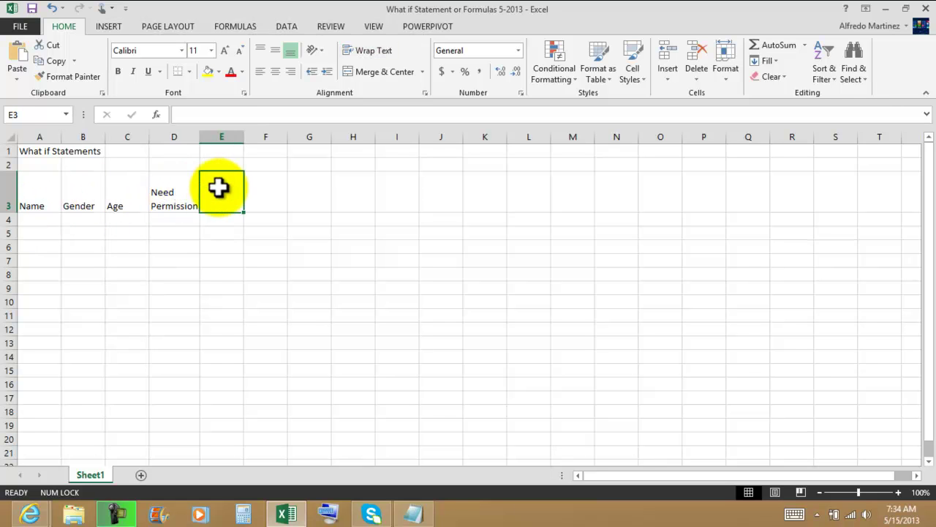
type("Gender")
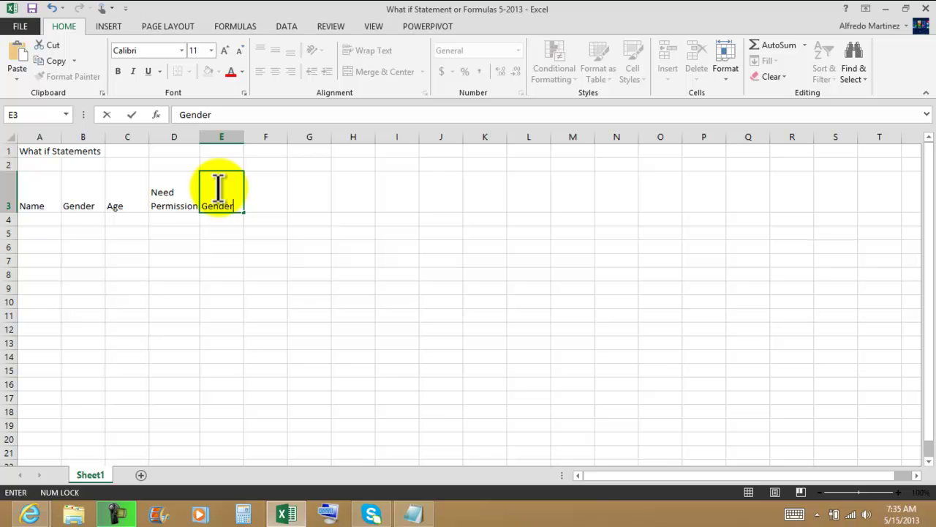
key("Tab")
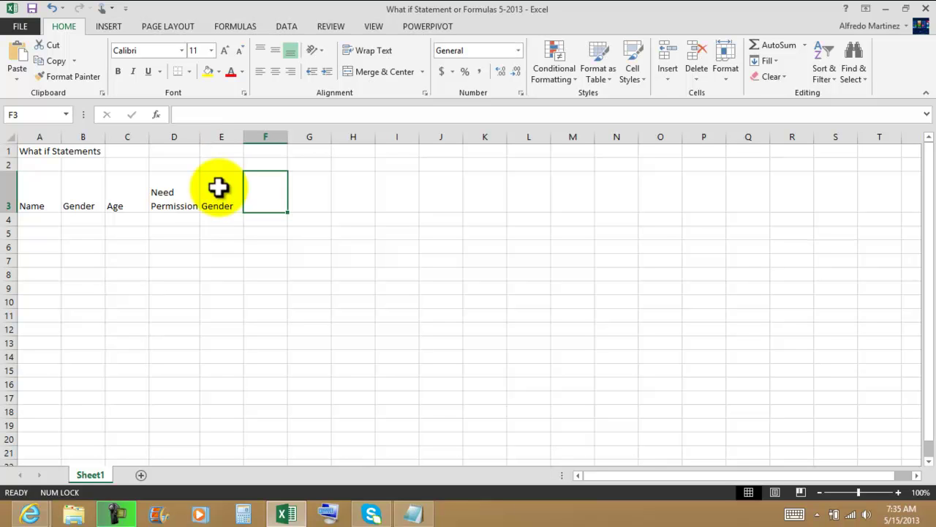
type("Money Ea")
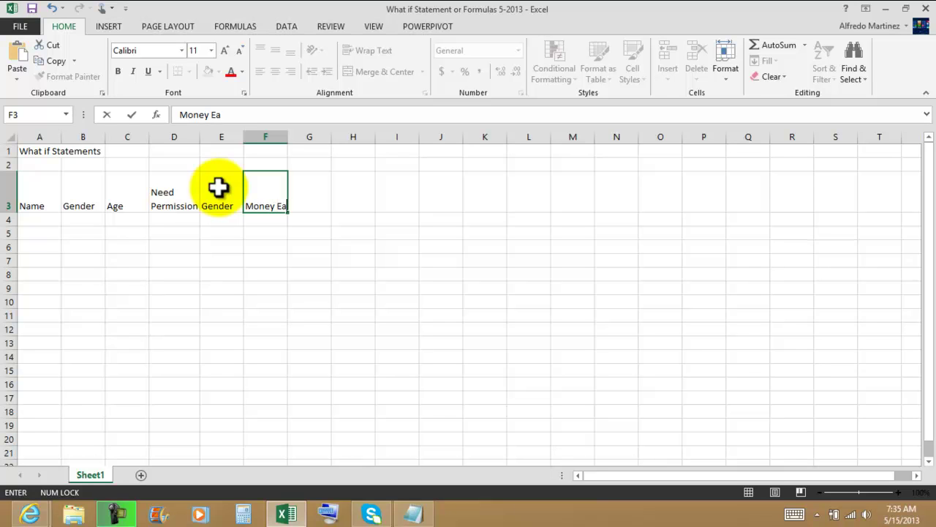
type("rned by Candy Sales")
key("Return")
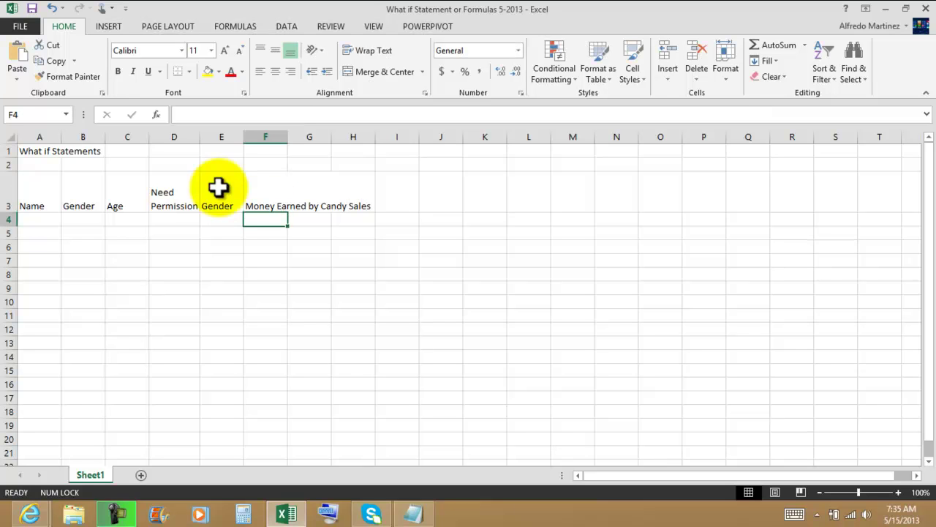
Wrap the text of the Money Earned by Candy Sales header in F3.
left_click(262, 187)
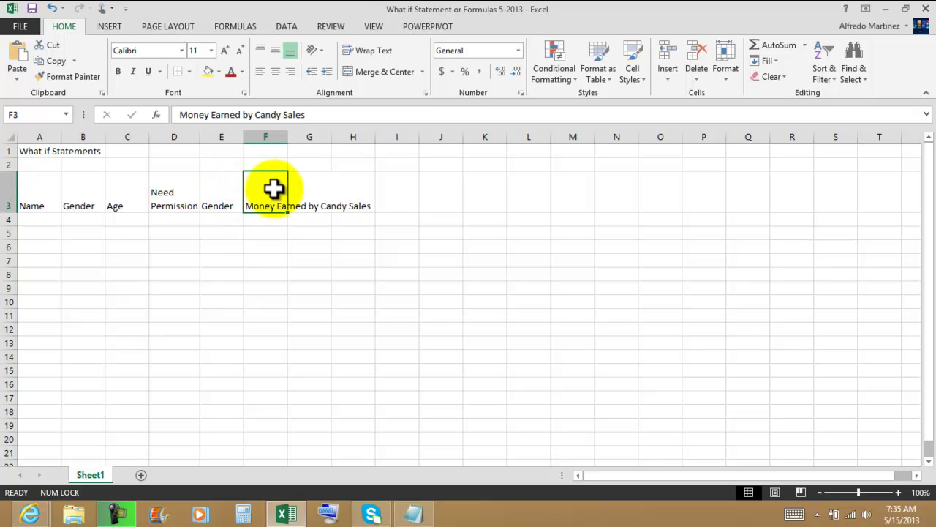
left_click(374, 51)
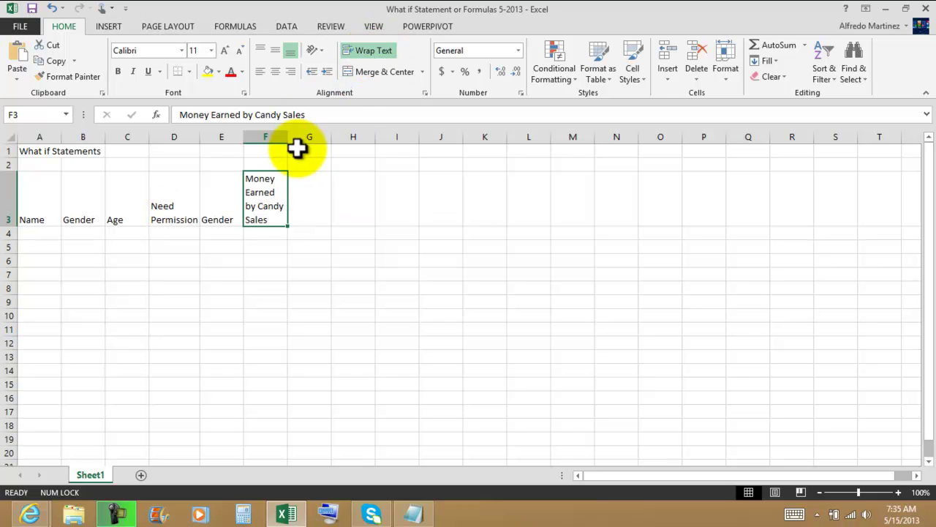
Widen column F so its header fits on two lines, and enter the header Payment Due in cell G3.
left_click_drag(287, 138, 313, 137)
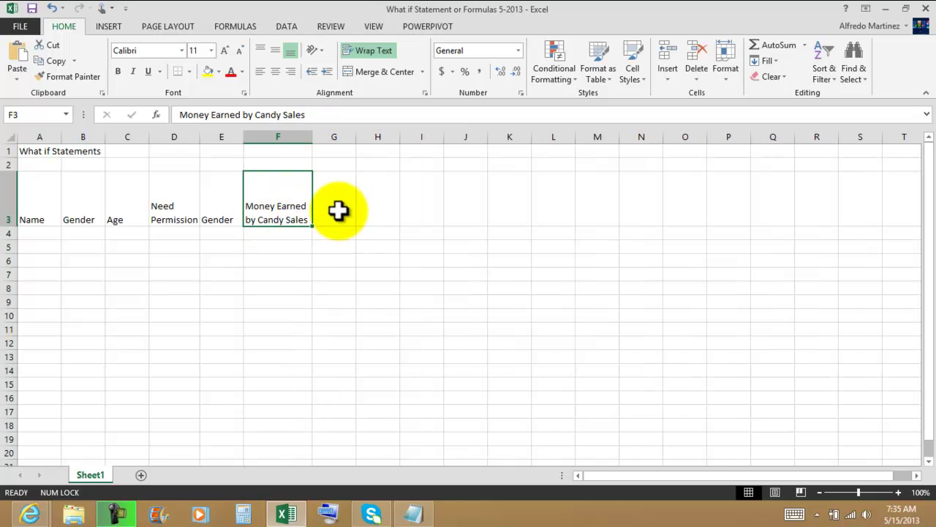
left_click(338, 210)
type("Payment Due")
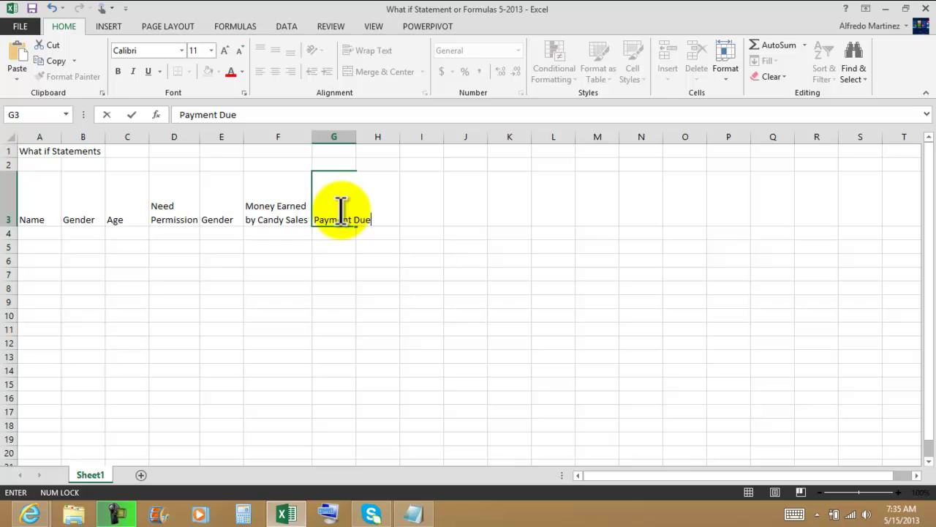
key("Tab")
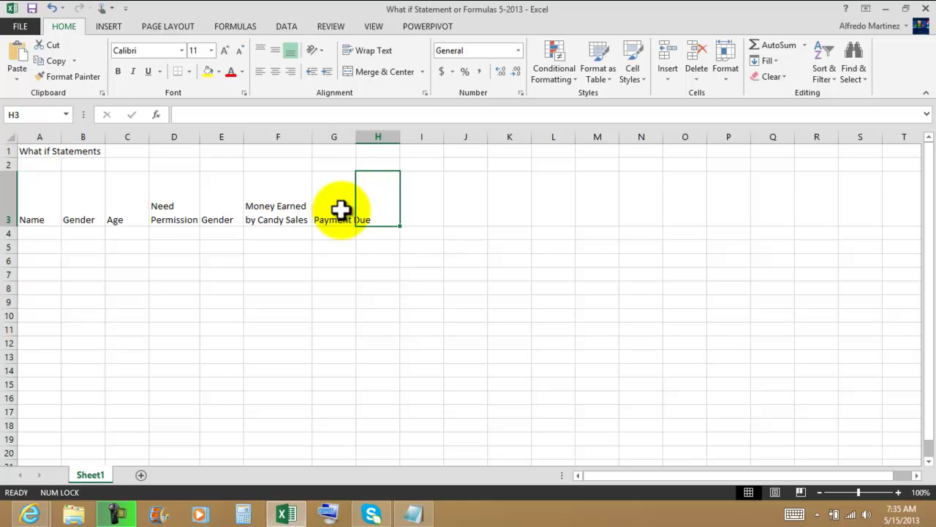
Enter the header Insurance in cell H3 and Insurance Cost in cell I3.
type("Insurance")
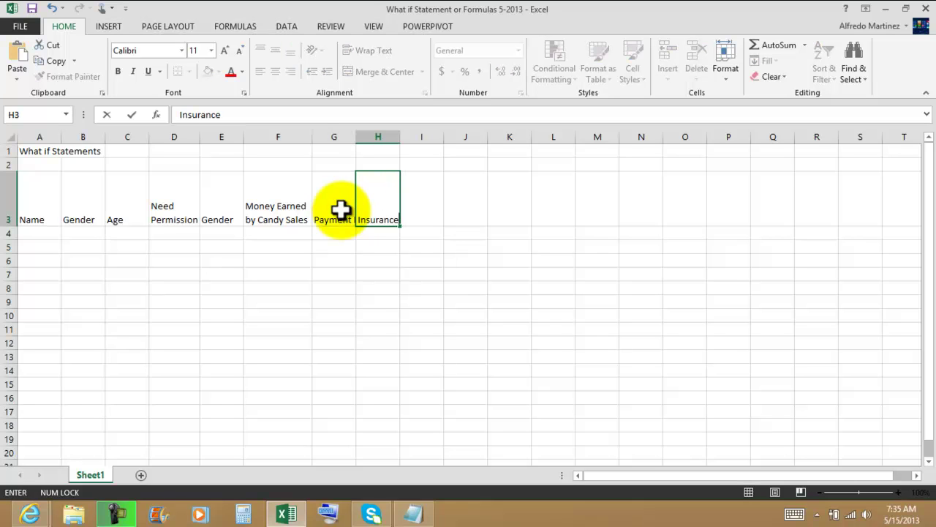
key("Tab")
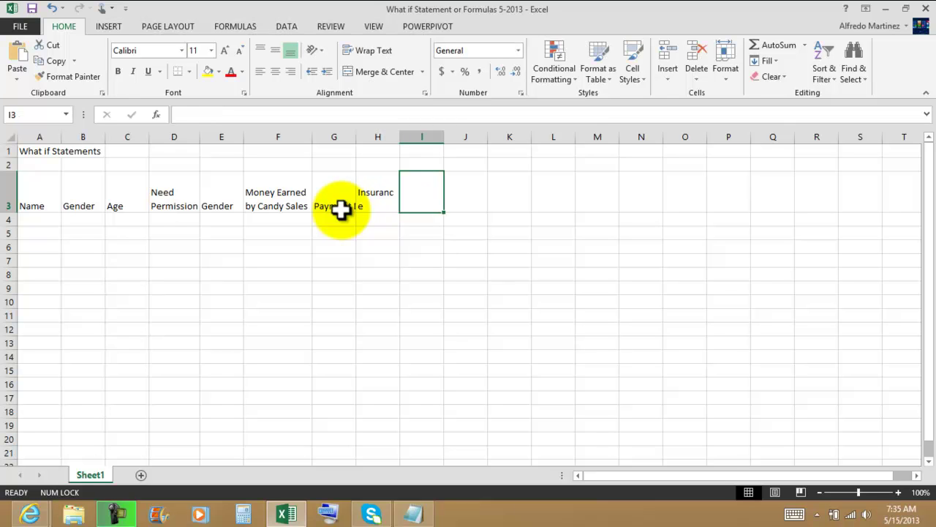
type("Insu")
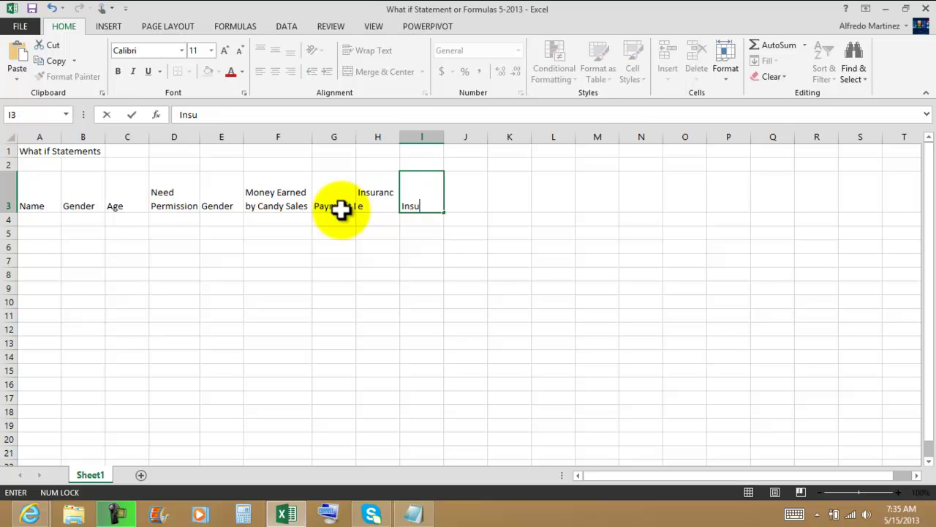
type("rance Cost")
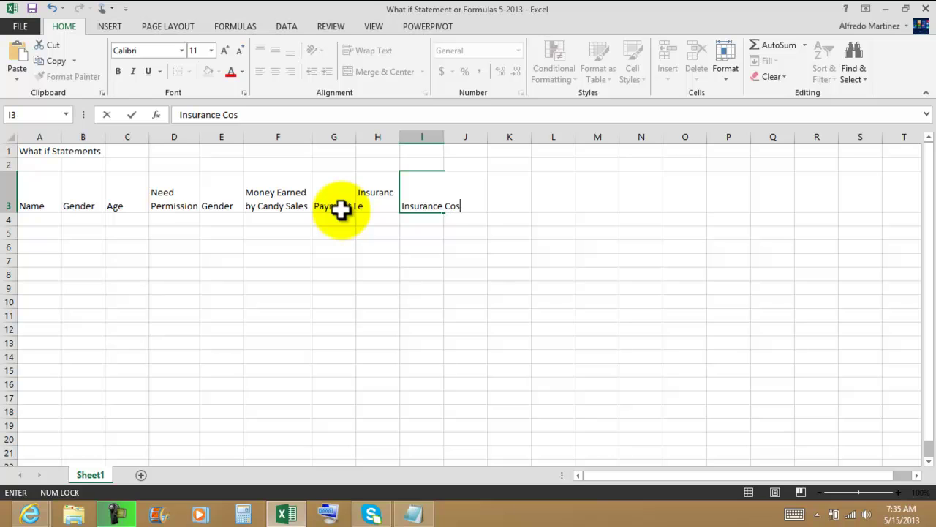
key("Return")
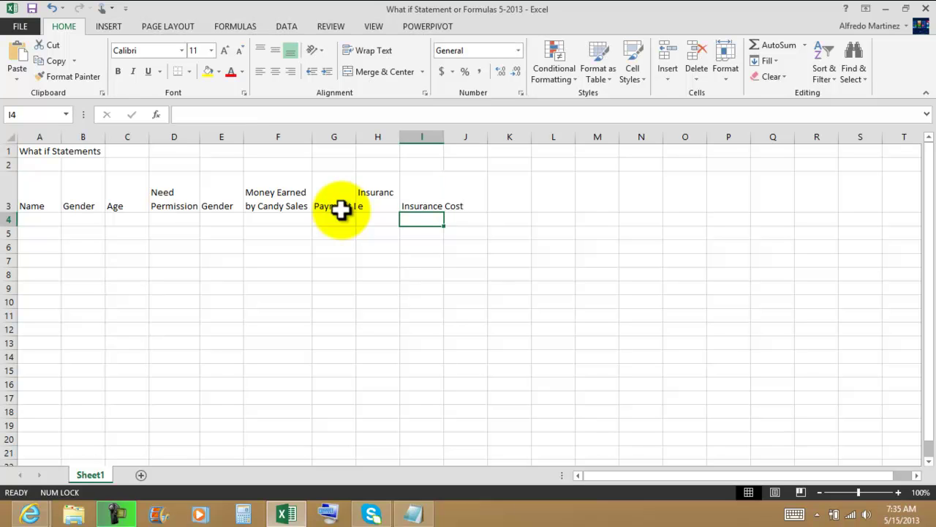
Wrap the Insurance Cost header in I3 and widen columns I and H slightly so the word Insurance fits on one line.
left_click(427, 203)
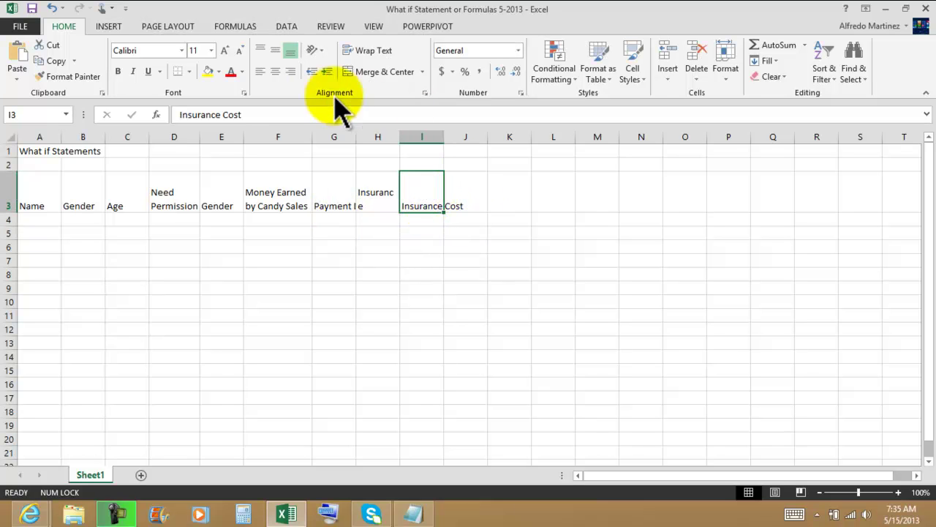
left_click(365, 53)
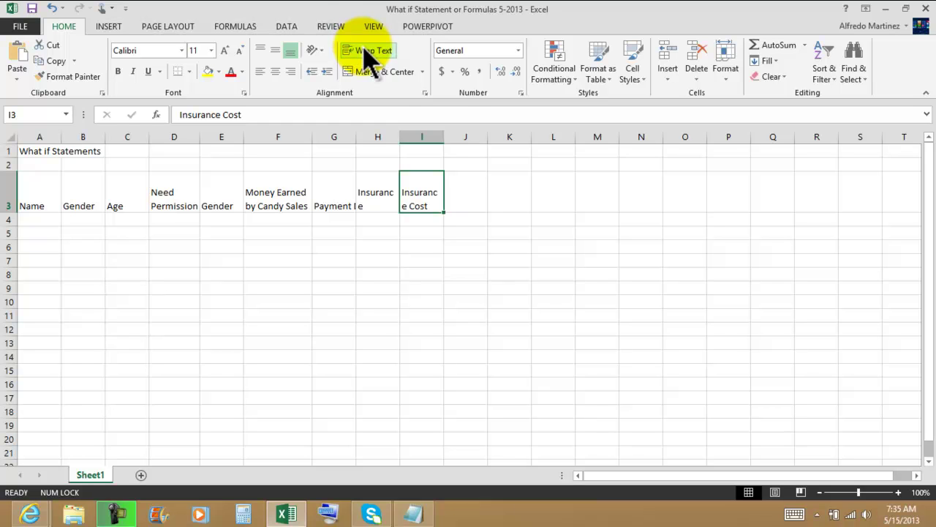
left_click_drag(443, 137, 448, 136)
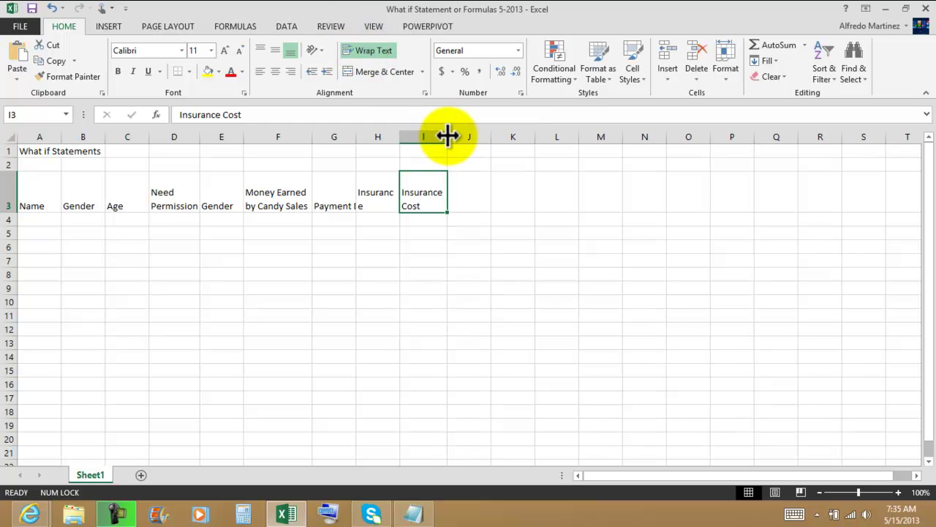
left_click(373, 192)
left_click_drag(399, 139, 403, 136)
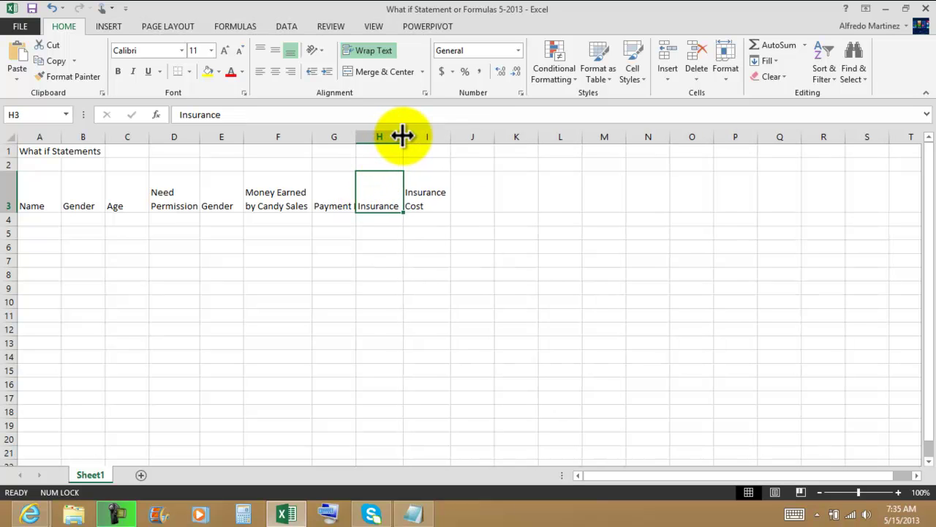
Center the headers in A3 through I3 vertically and horizontally, and apply all borders to them.
left_click_drag(435, 201, 24, 204)
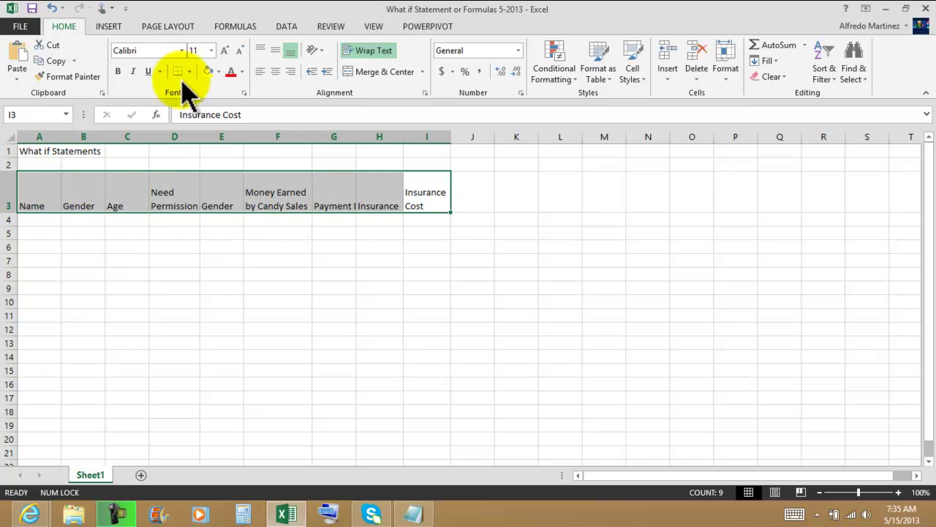
left_click(275, 50)
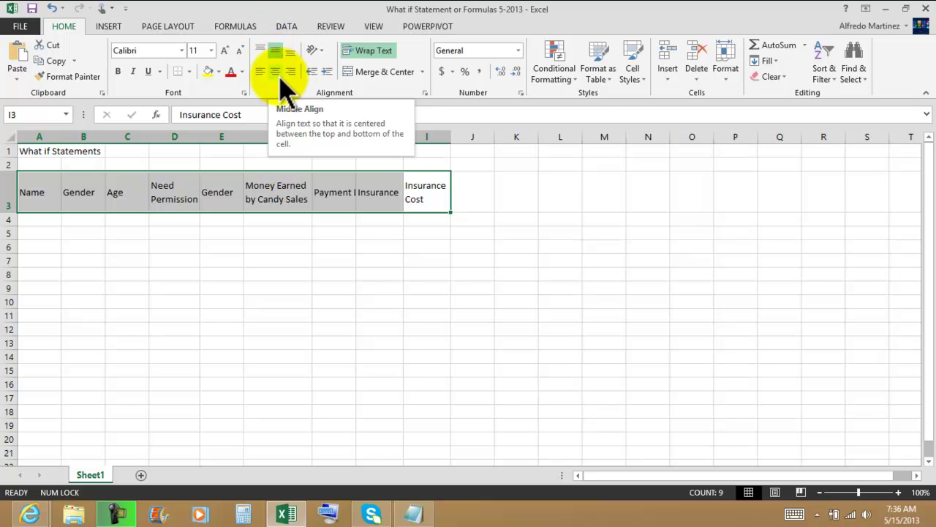
left_click(276, 72)
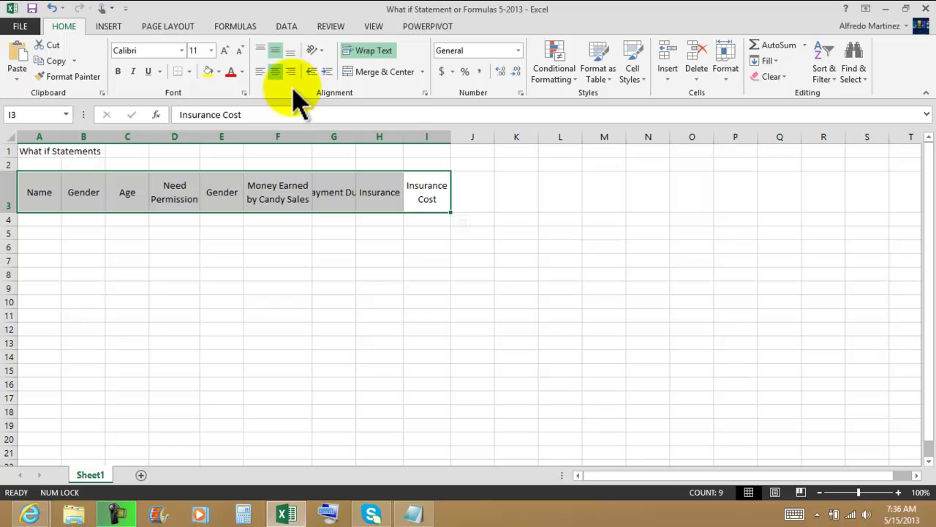
left_click(189, 72)
left_click(207, 189)
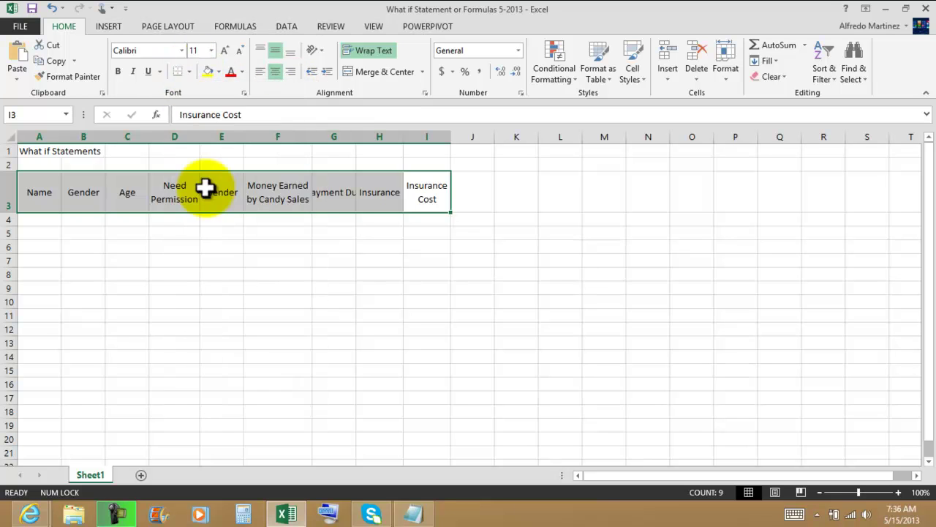
left_click(539, 196)
Fit column G to the Payment Due header and slightly widen columns F, H and I.
left_click(334, 192)
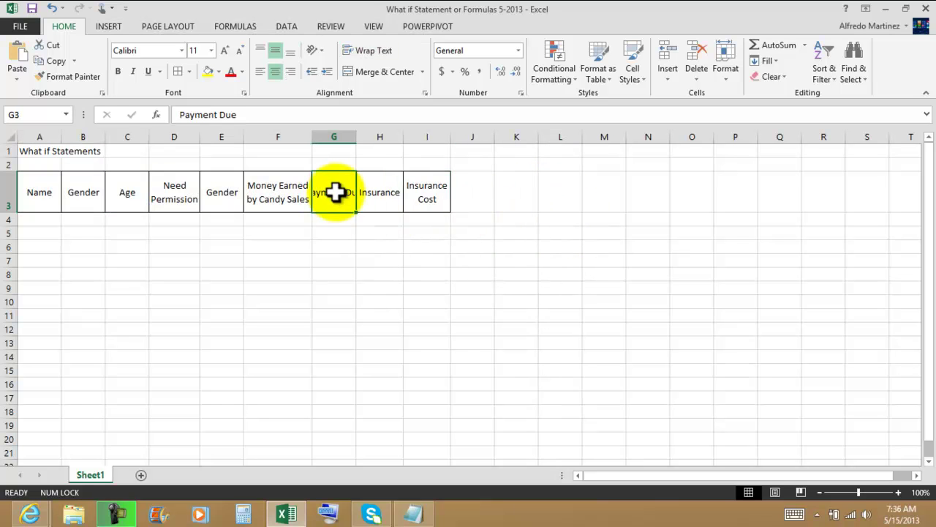
double_click(357, 136)
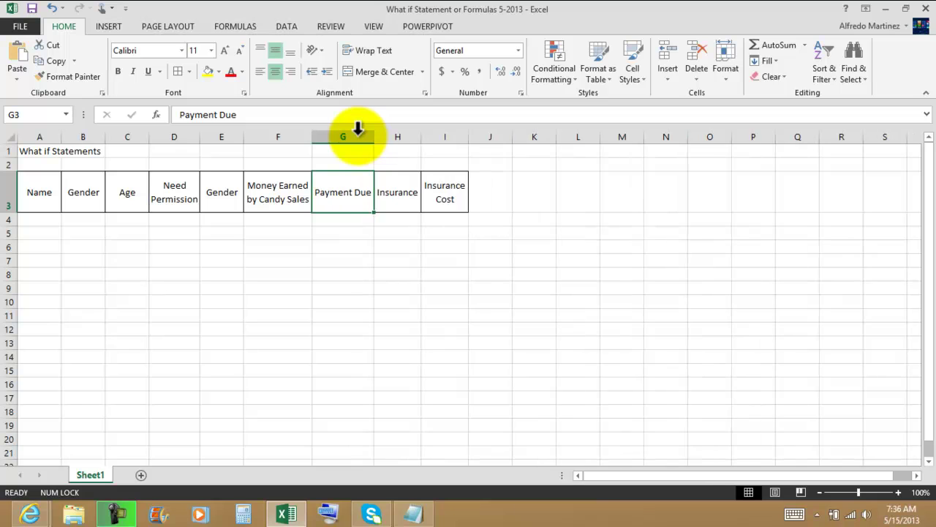
left_click_drag(312, 137, 314, 138)
left_click_drag(423, 138, 481, 139)
left_click(576, 258)
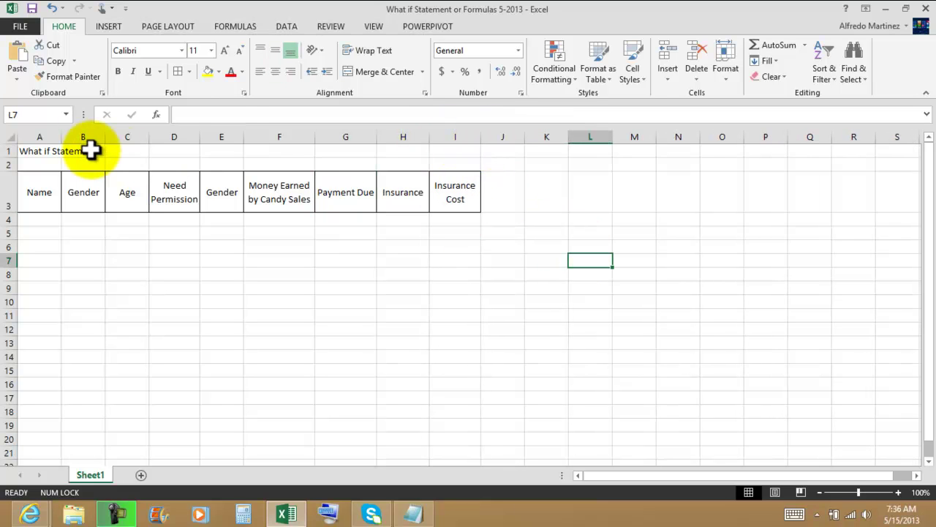
Merge and center the title across A1 through I1 and increase its font size to 16.
left_click_drag(39, 151, 447, 147)
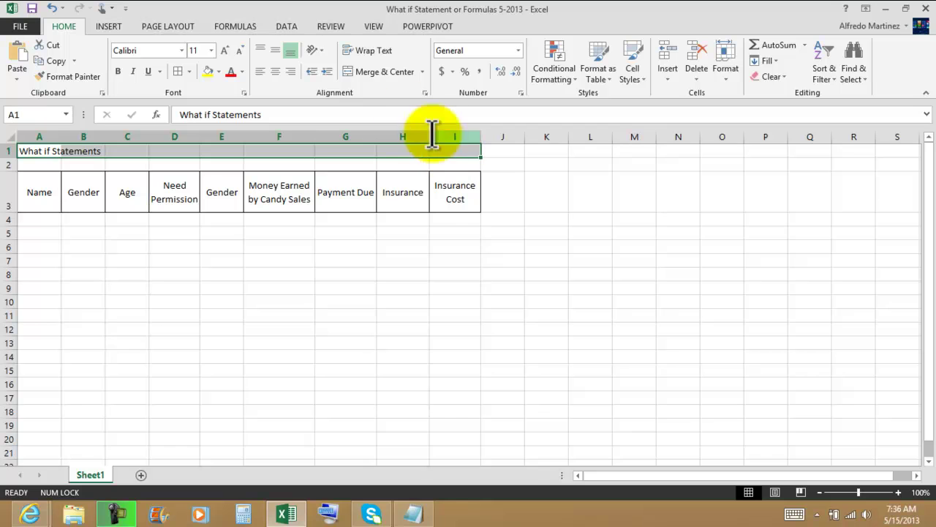
left_click(378, 71)
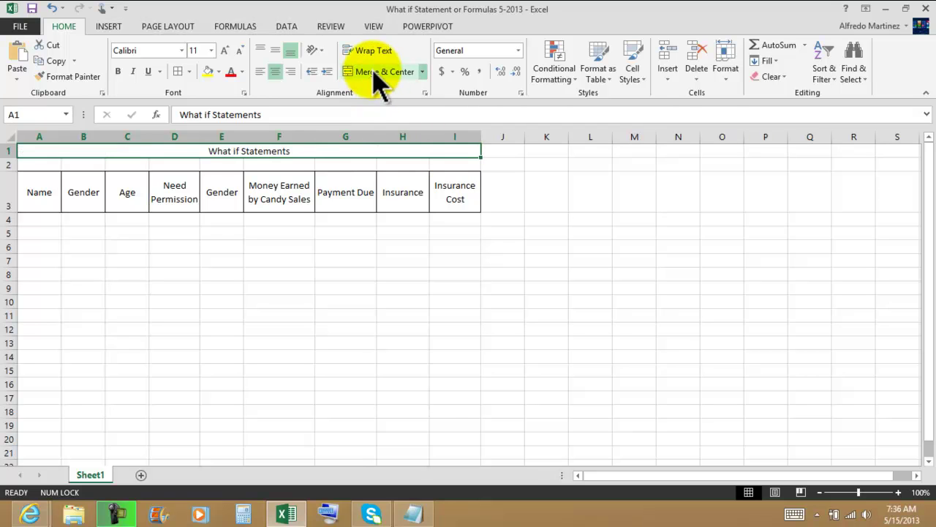
left_click(224, 51)
left_click(225, 51)
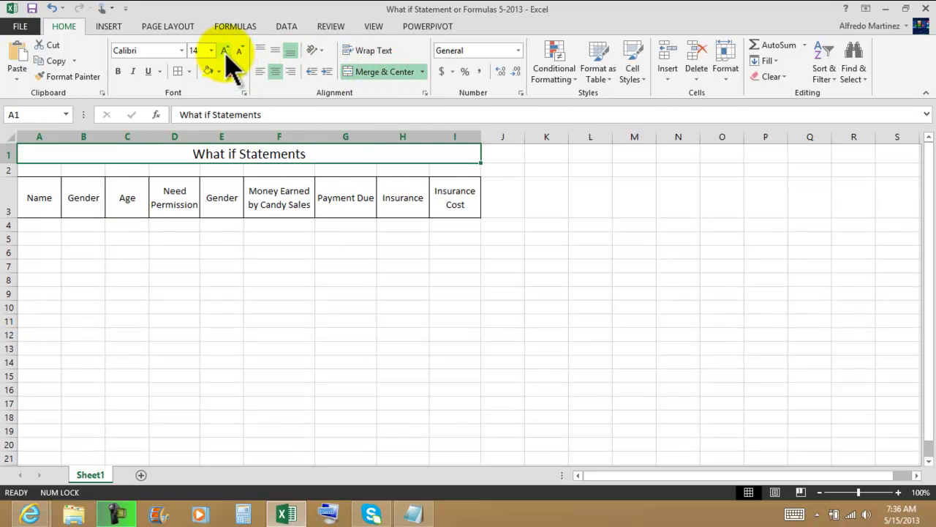
Change the title in the merged cell A1 to "What if Statement's".
double_click(329, 156)
key("BackSpace")
type("'s")
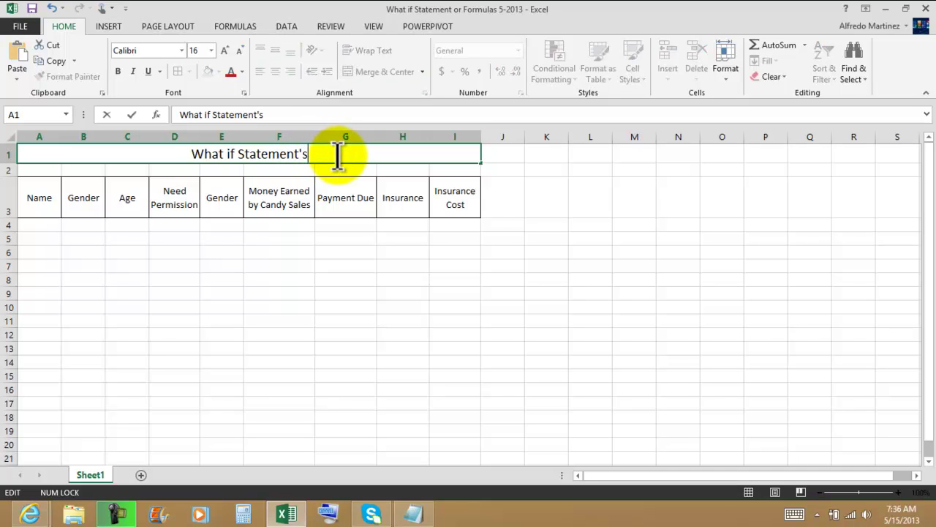
key("Return")
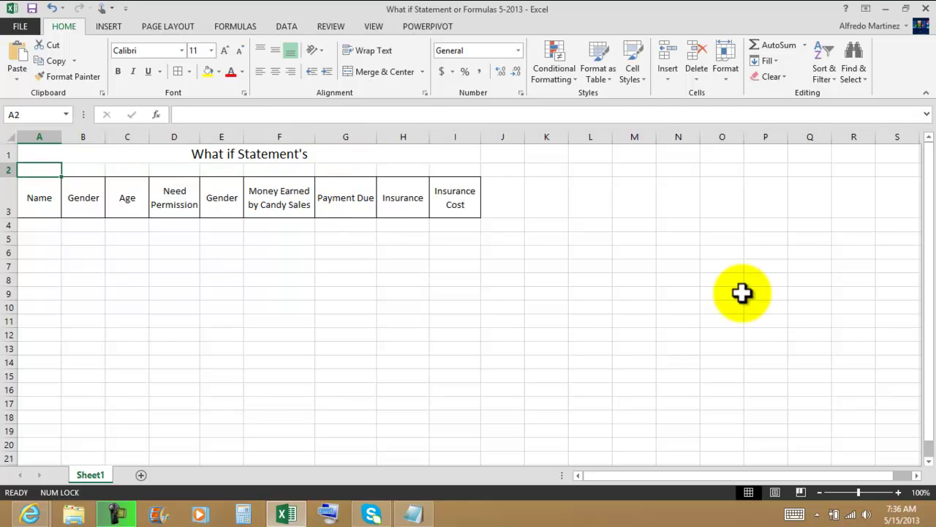
left_click_drag(400, 263, 558, 351)
left_click(451, 322)
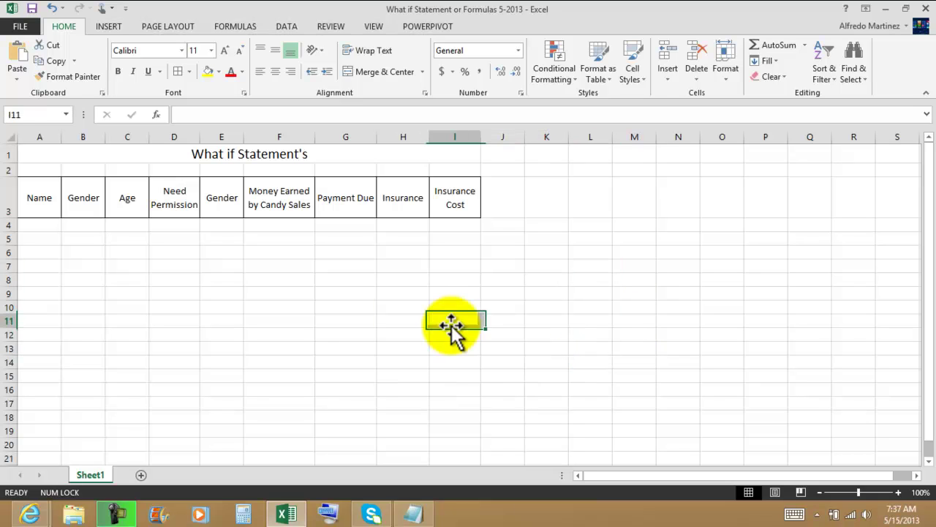
left_click(300, 333)
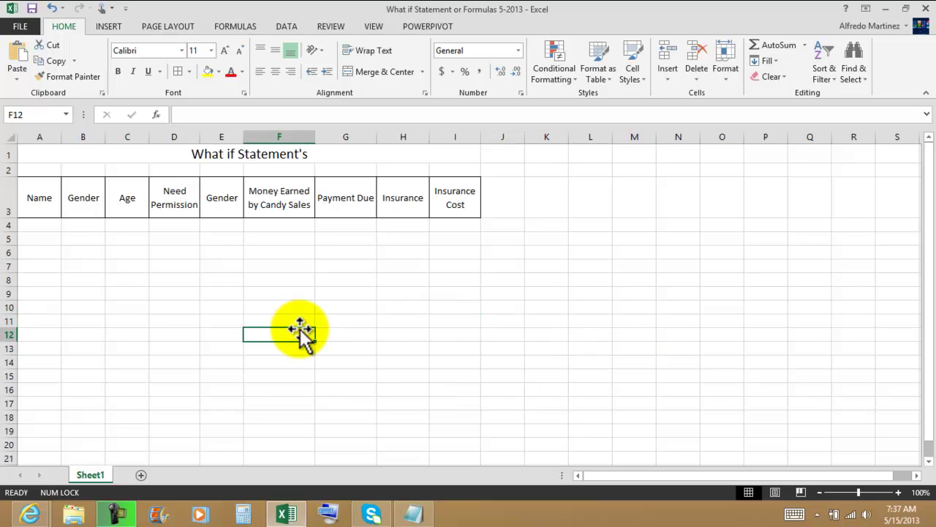
Enter five people's first names under the Name header in cells A4 through A8.
left_click(47, 225)
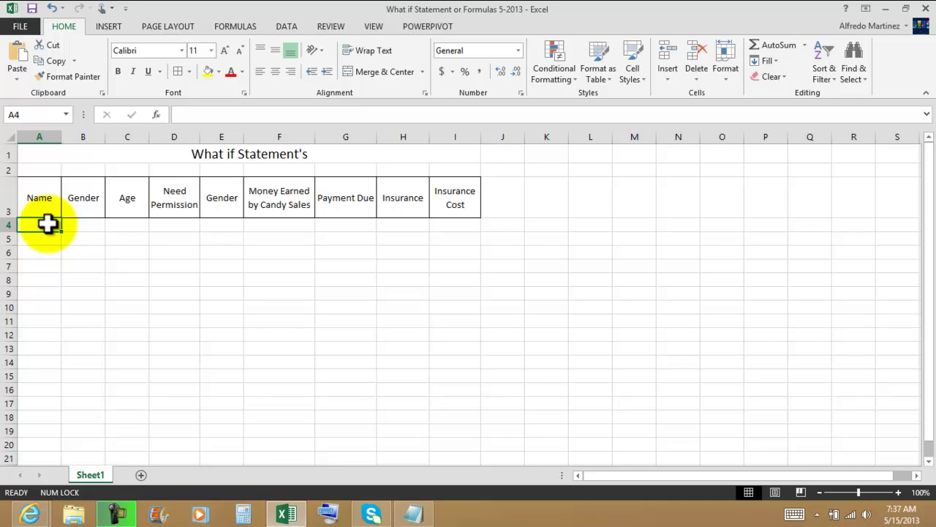
type("Carlos")
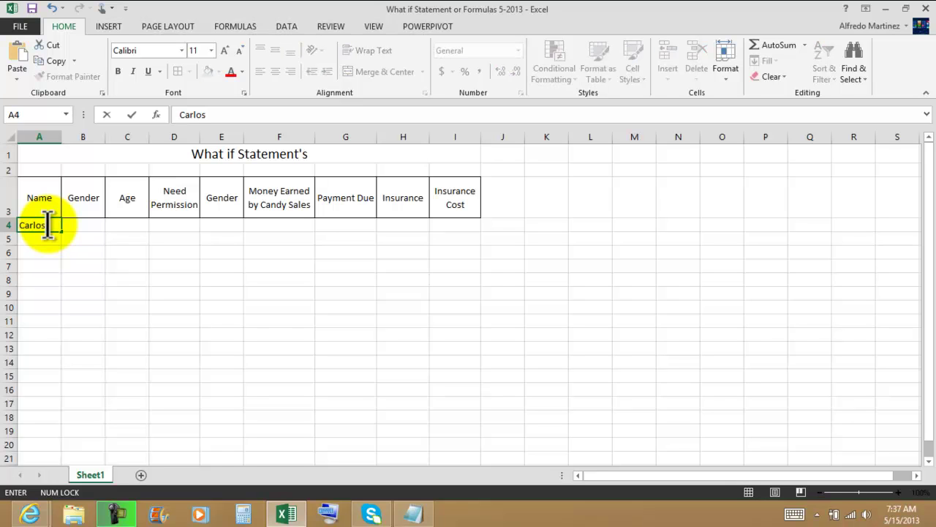
key("Return")
type("Sally")
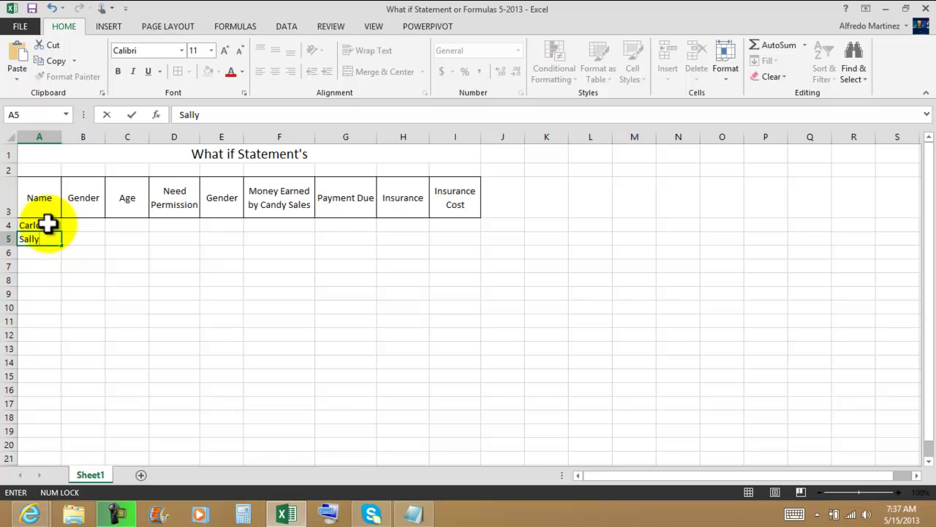
key("Return")
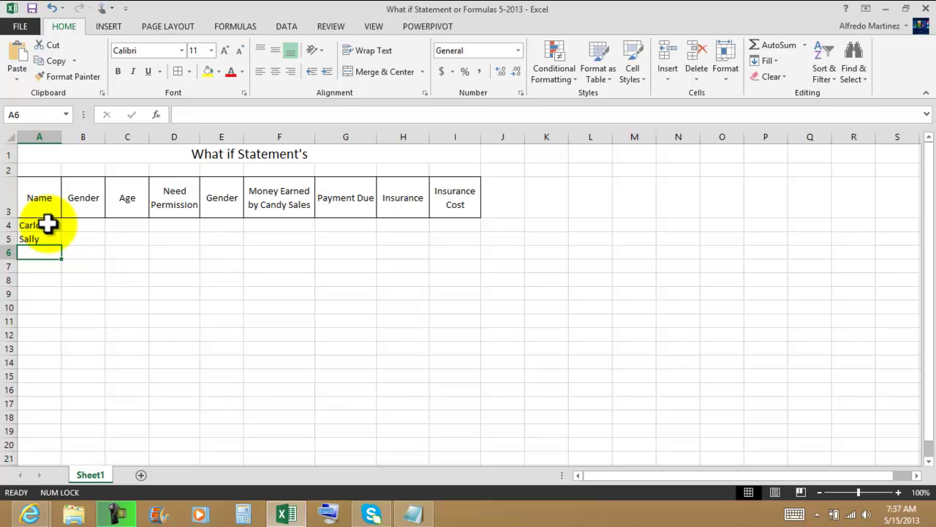
type("Rita")
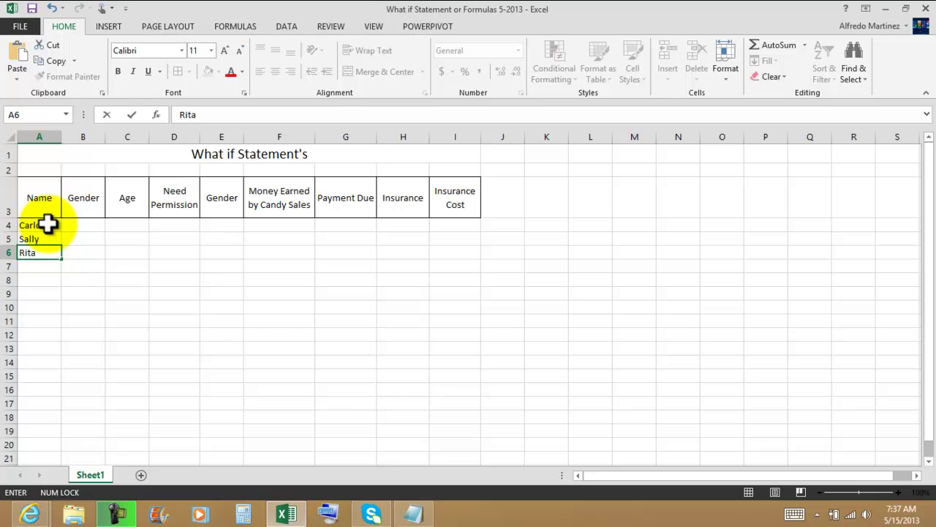
key("Return")
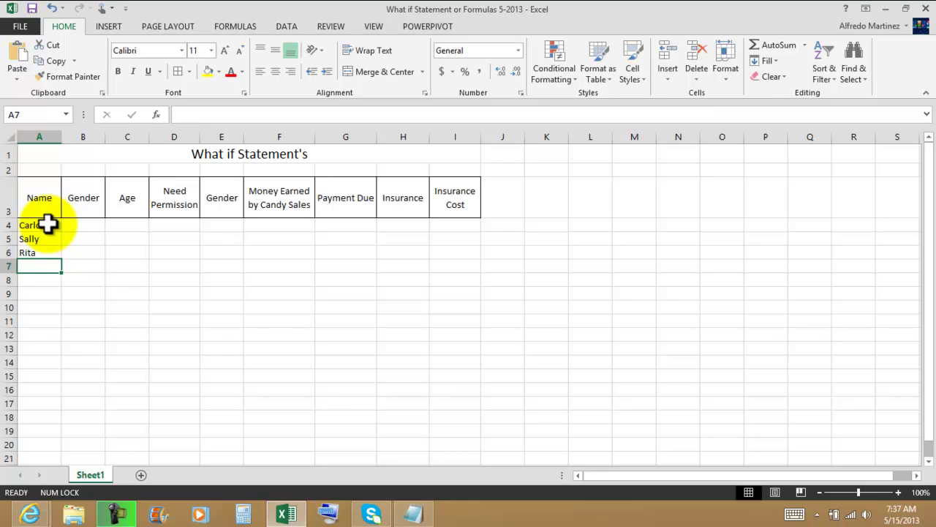
type("Gerald")
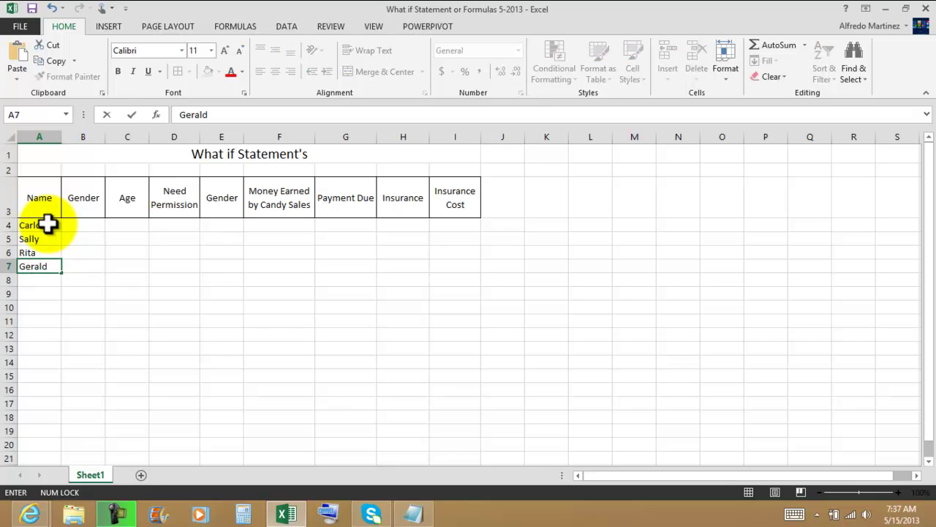
key("Return")
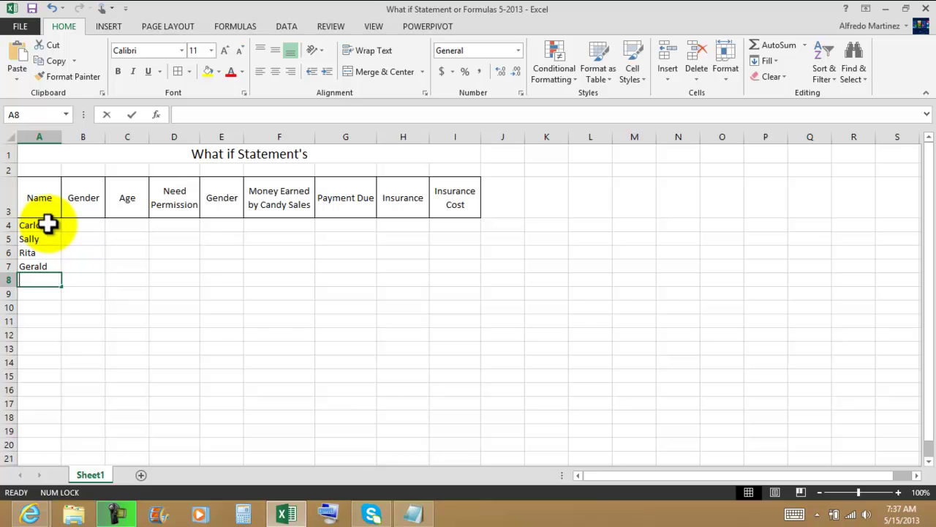
type("Juan")
key("Return")
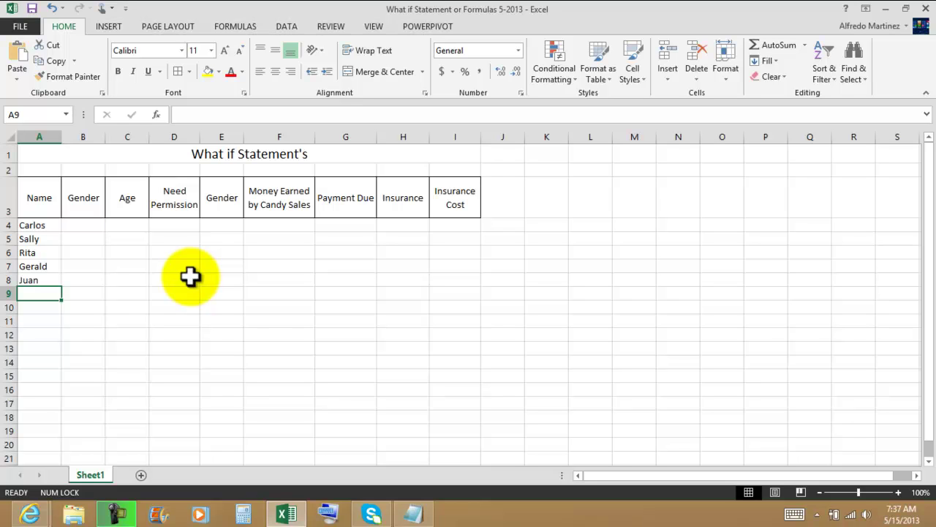
Enter seven more people's first names under the Name header in cells A9 through A15.
type("Maria")
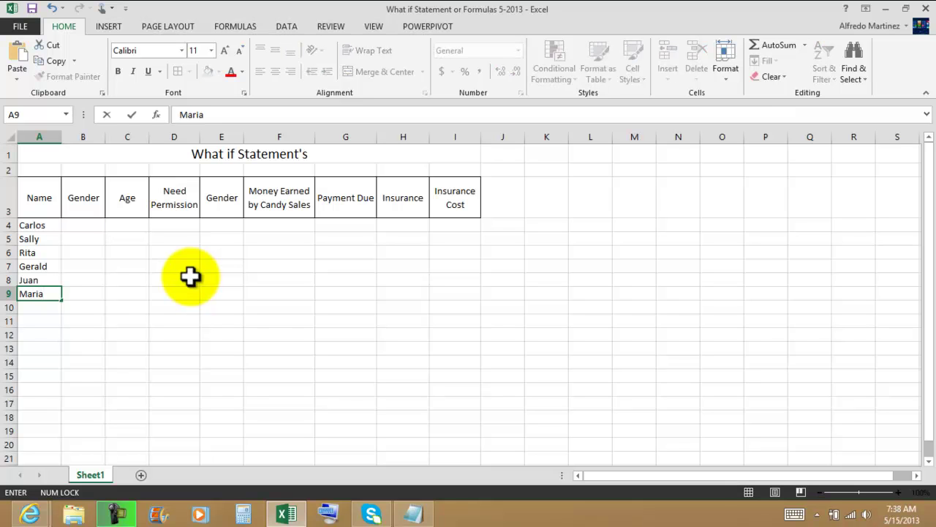
key("Return")
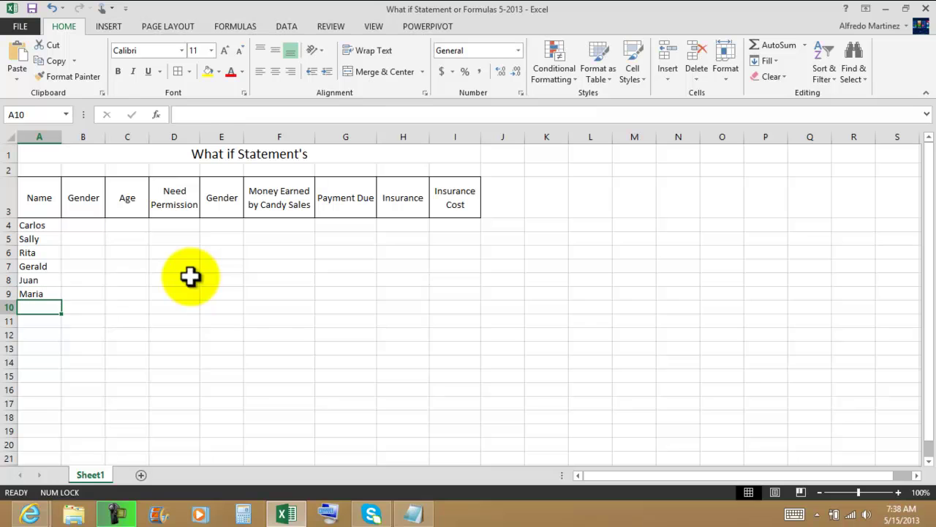
type("Richard")
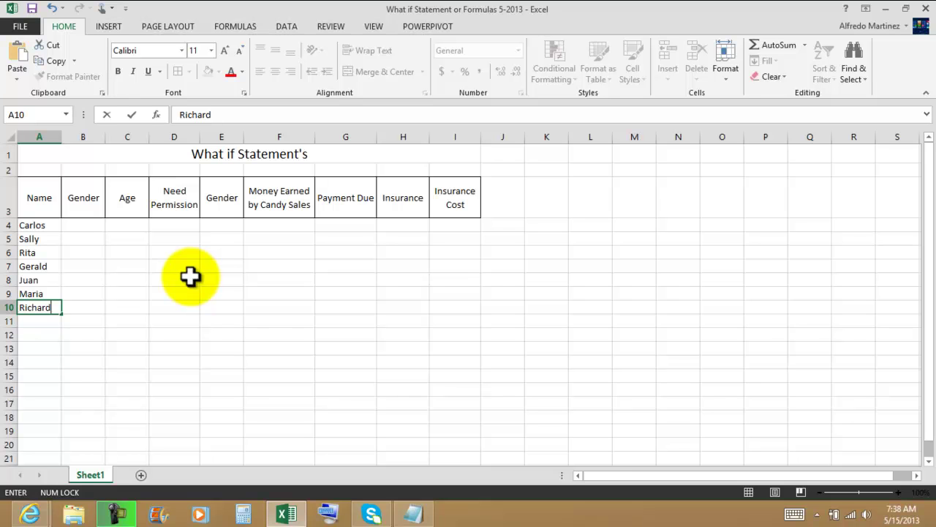
key("Return")
type("Jimmy")
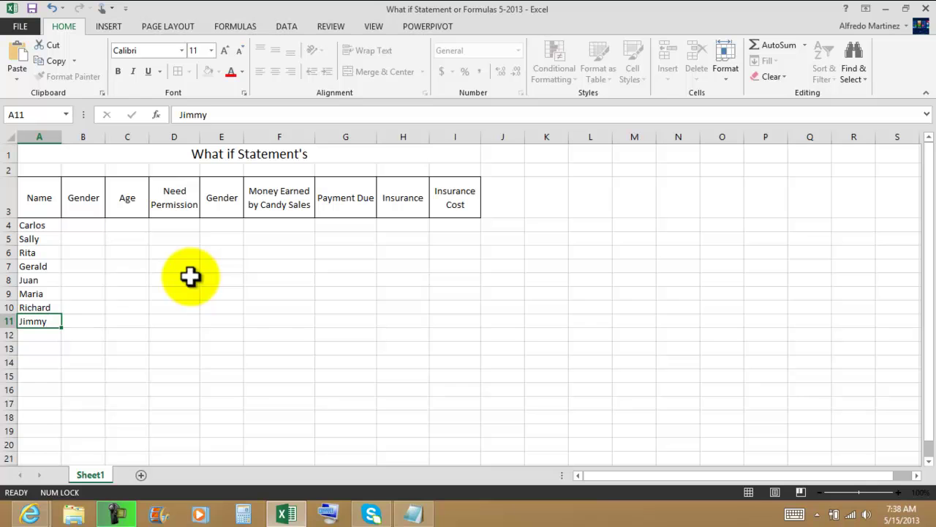
key("Return")
type("Jenny")
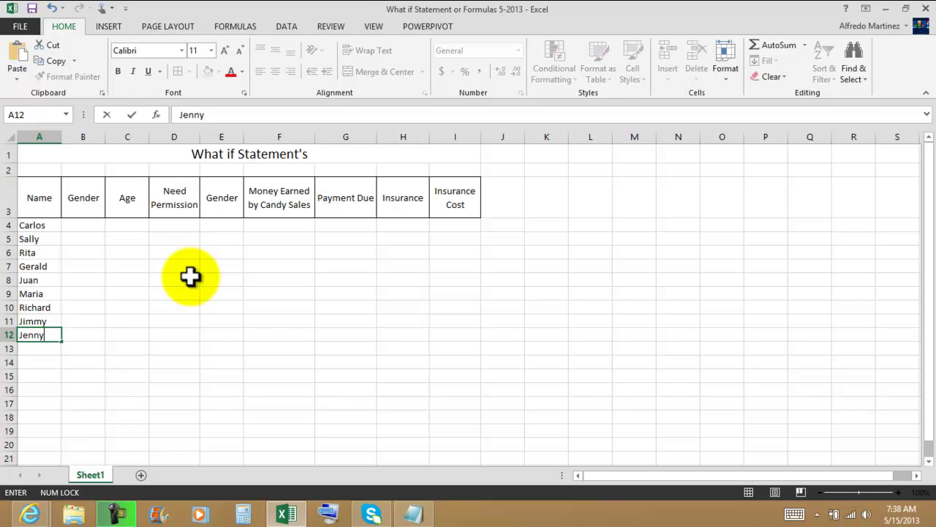
key("Return")
type("Ro")
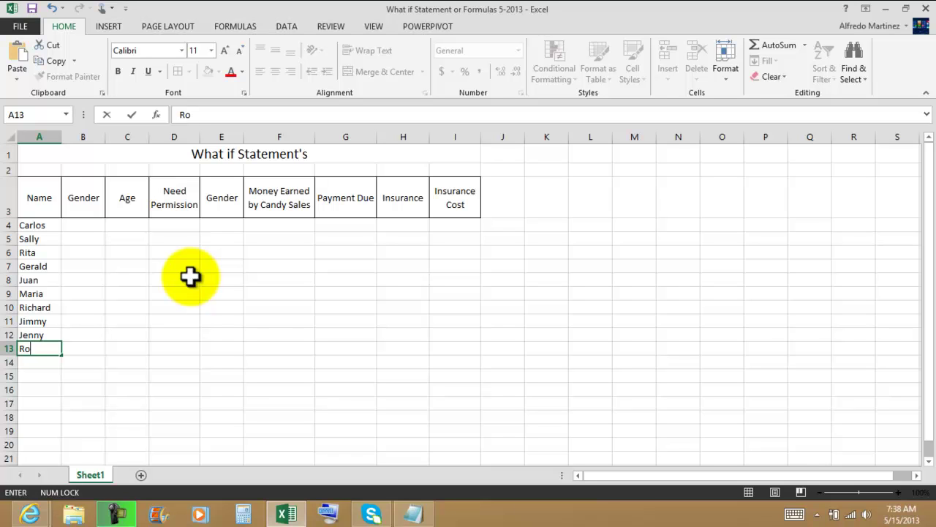
type("se")
key("Return")
type("Jo")
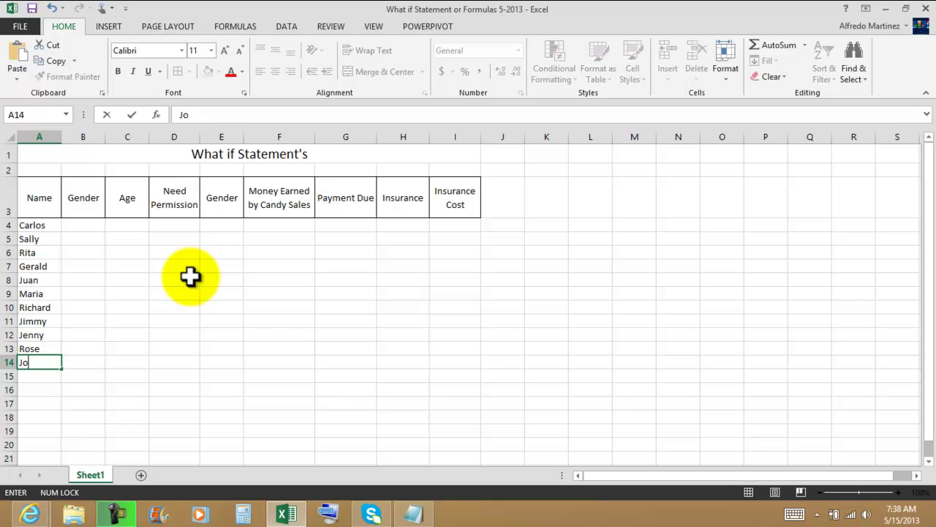
type("hnny")
key("Return")
type("Su")
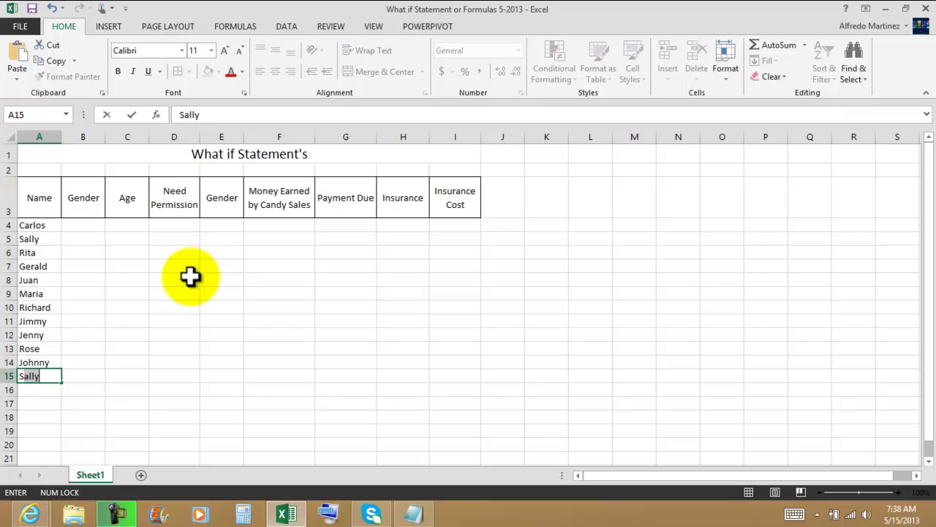
type("zie")
key("Return")
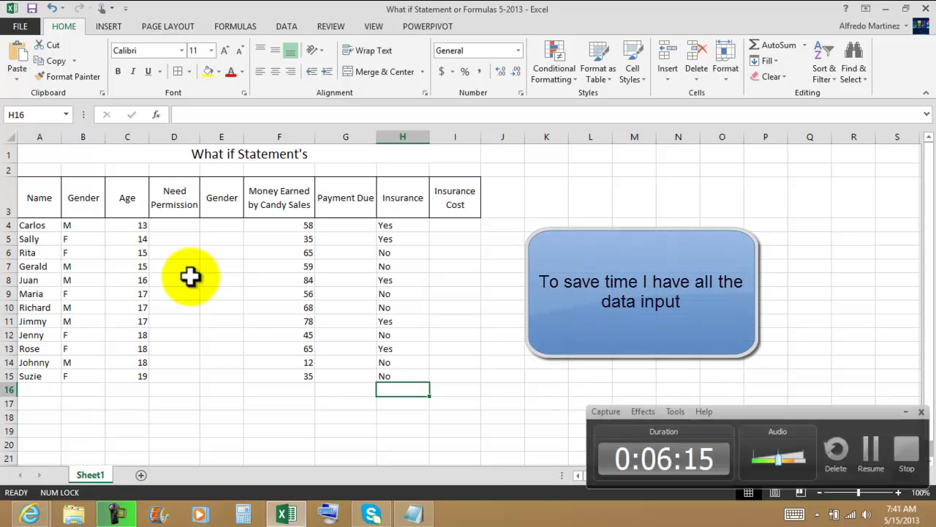
Review the data and blank cells under the Gender, Age, Need Permission, Money Earned by Candy Sales, Payment Due and Insurance headers.
left_click(145, 429)
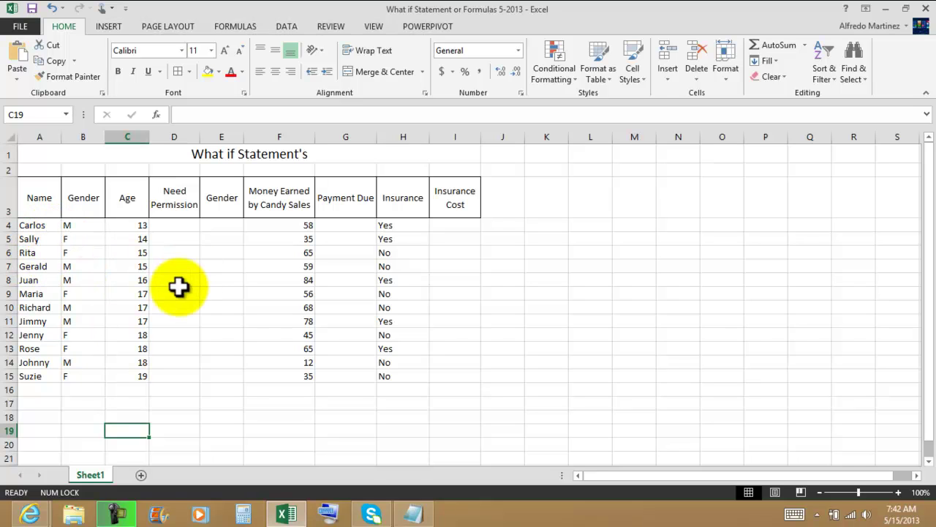
left_click(77, 227)
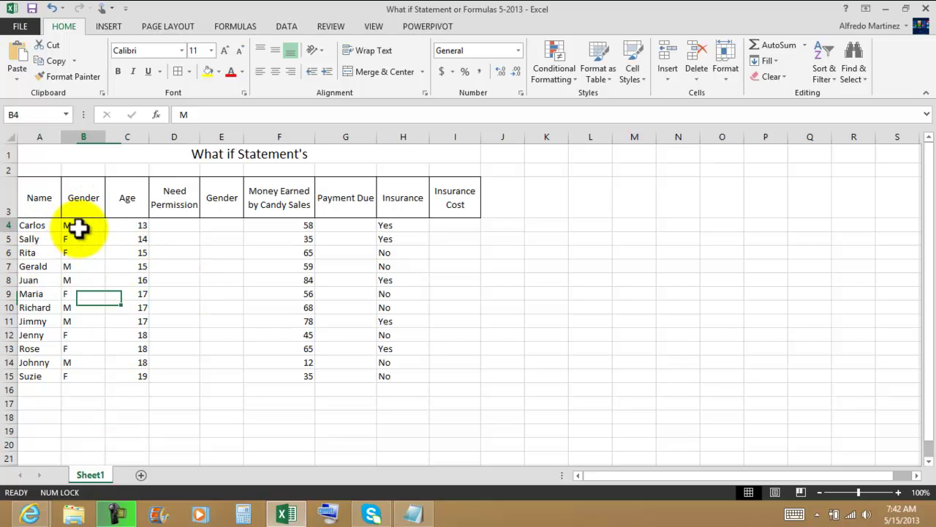
left_click(76, 242)
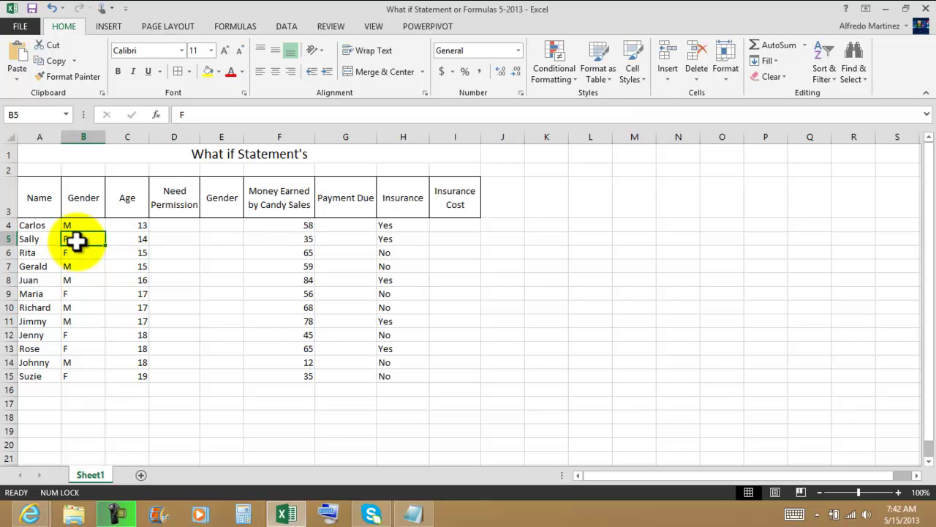
left_click(123, 228)
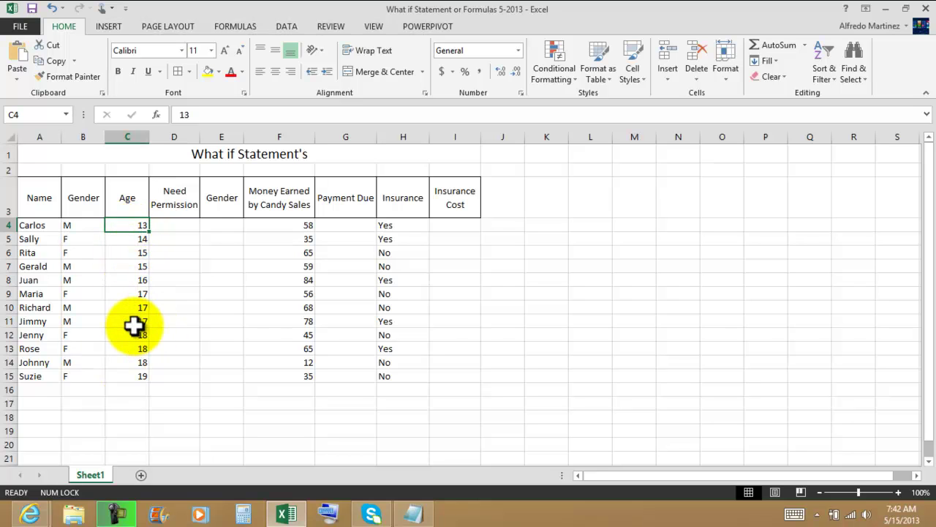
left_click(176, 226)
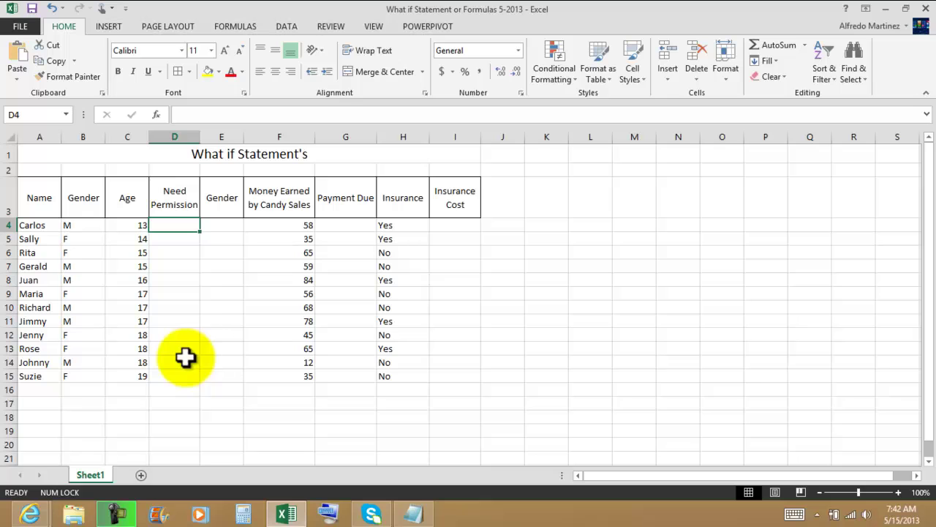
left_click(224, 226)
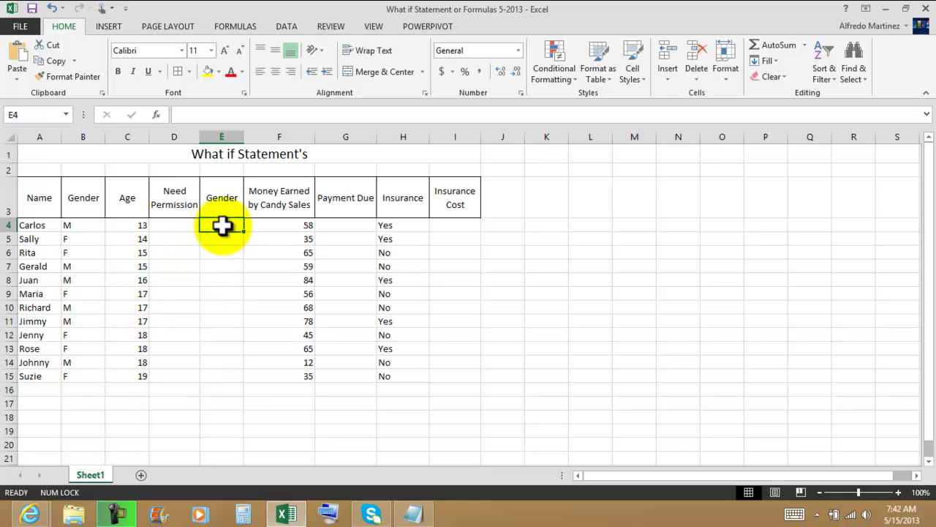
left_click(281, 227)
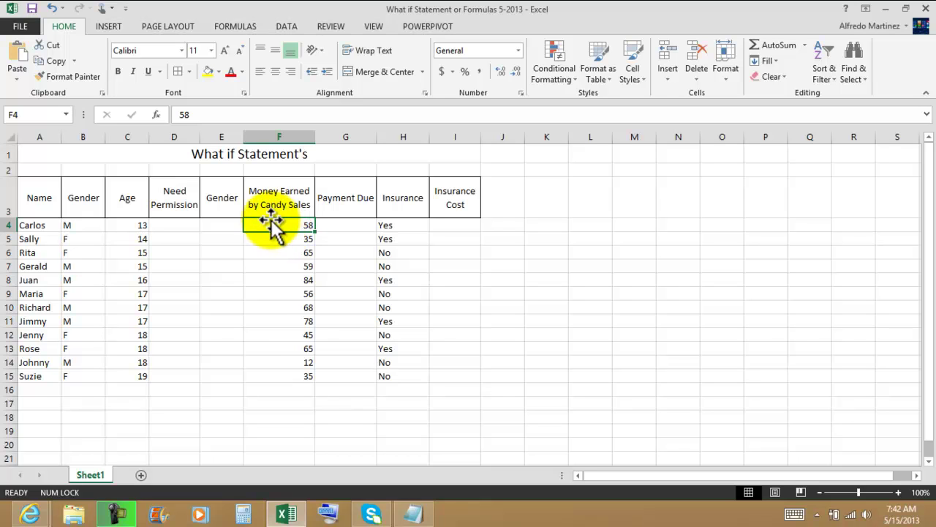
left_click_drag(281, 230, 283, 375)
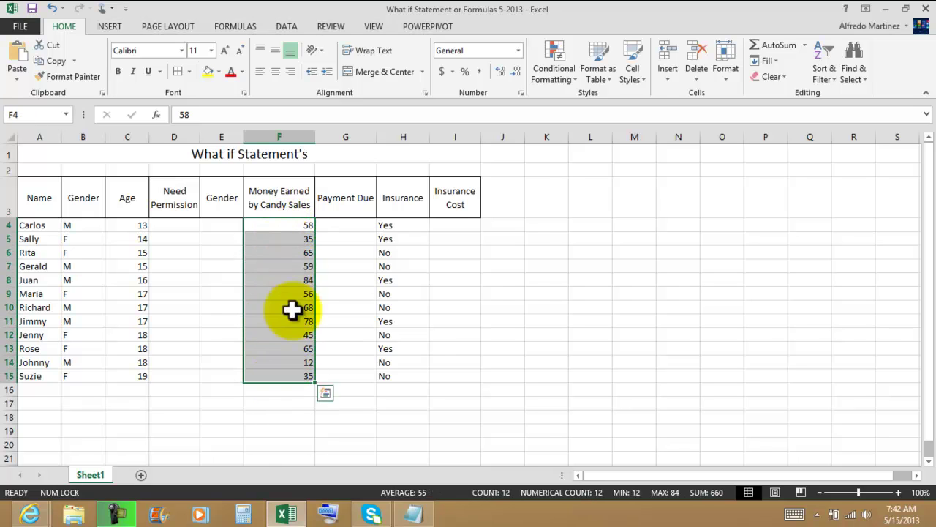
left_click(513, 307)
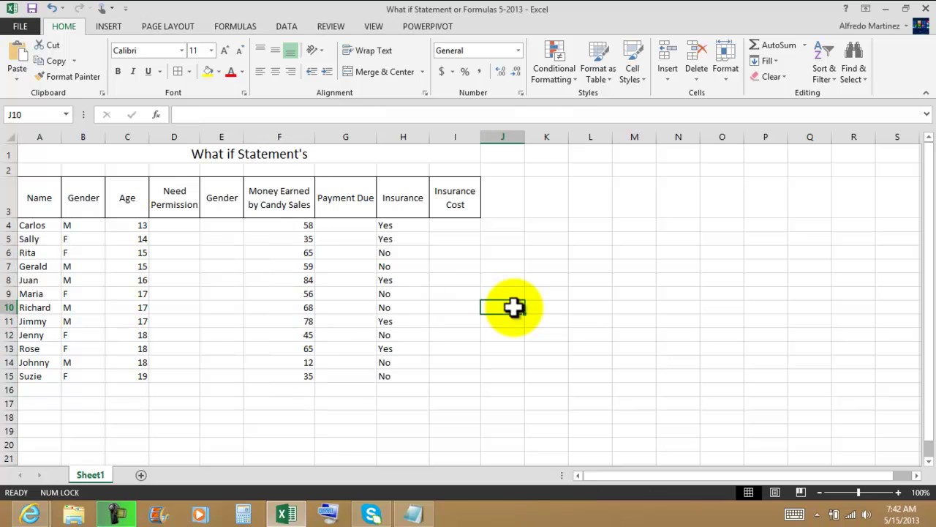
left_click(339, 226)
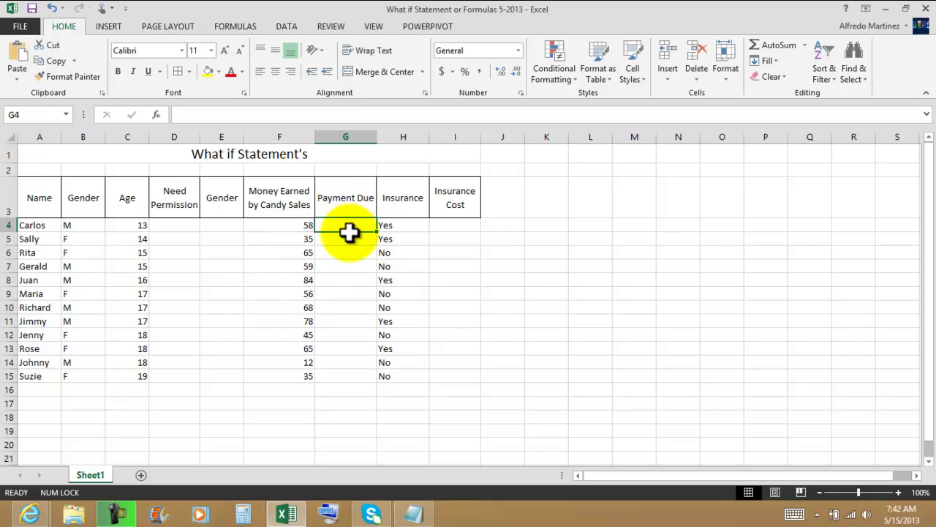
left_click(406, 227)
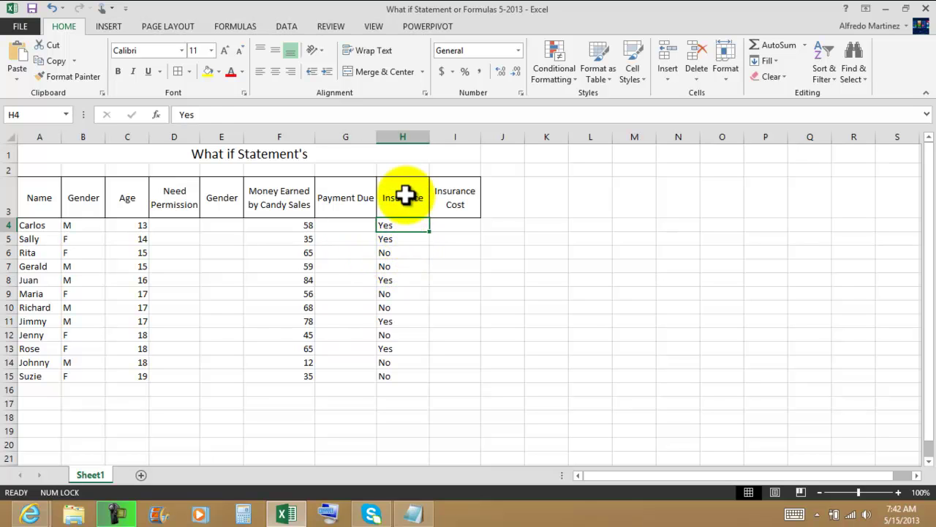
Change the Insurance header in cell H3 to "Medical Insurance".
left_click(403, 196)
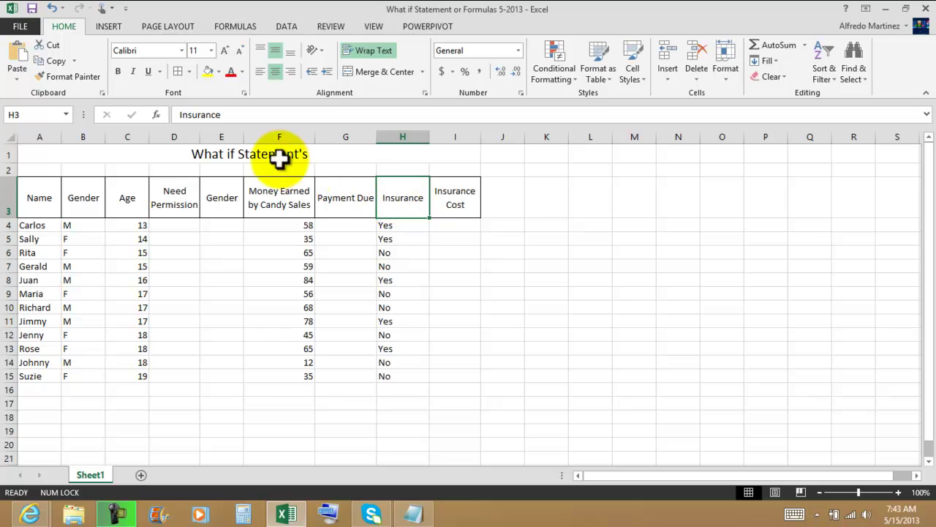
left_click(183, 115)
type("Medical")
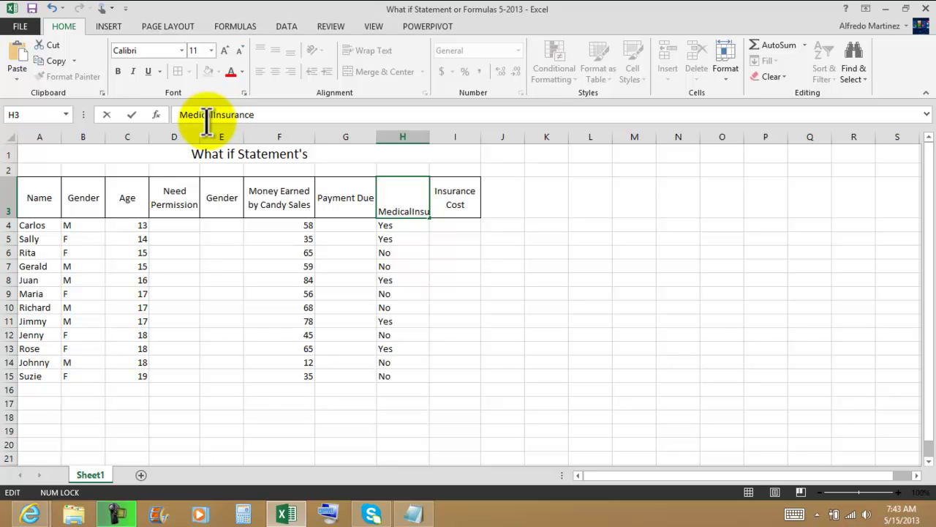
key("Return")
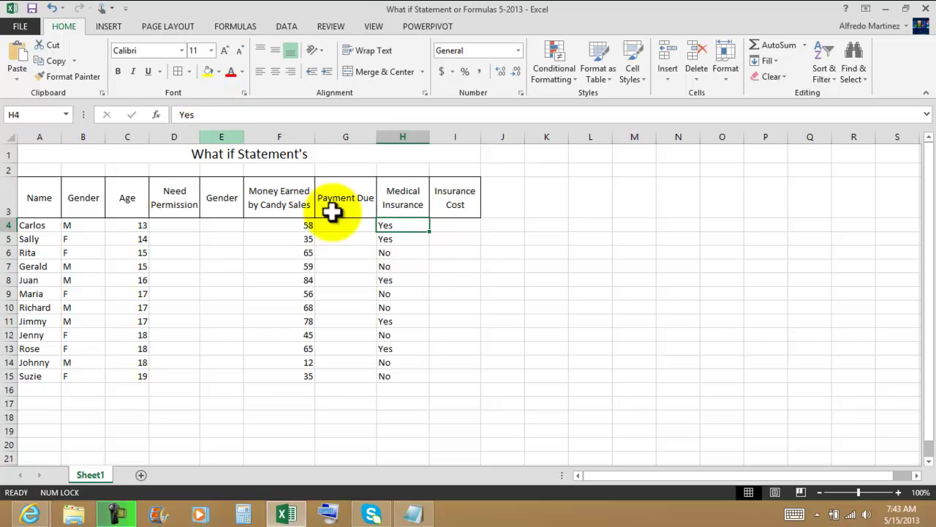
Draw a rectangle about 1.75" high and 5.22" wide beside the table, spanning columns K to R from row 3 to row 9.
left_click(448, 228)
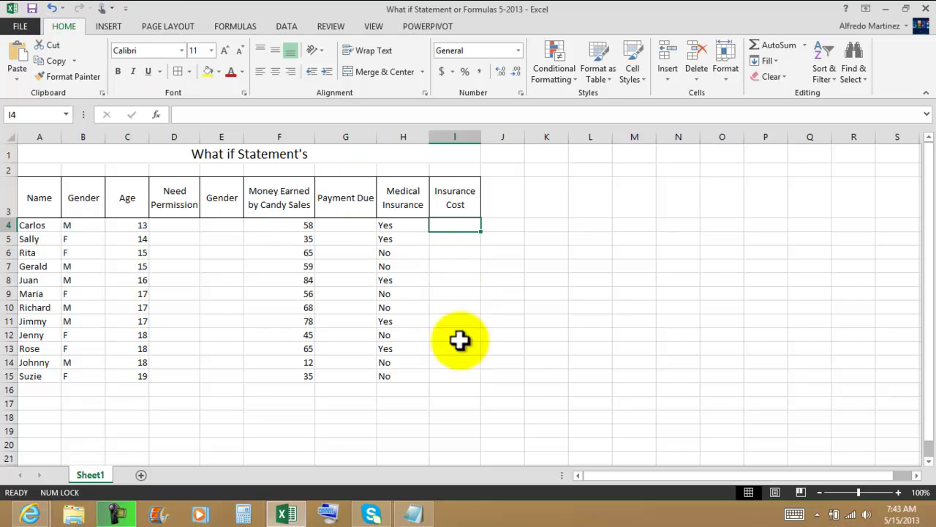
left_click(512, 362)
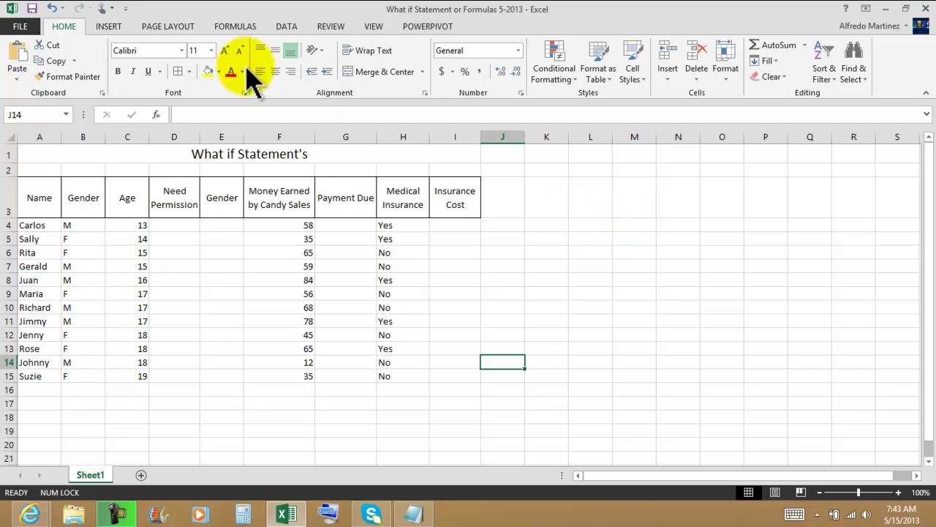
left_click(110, 27)
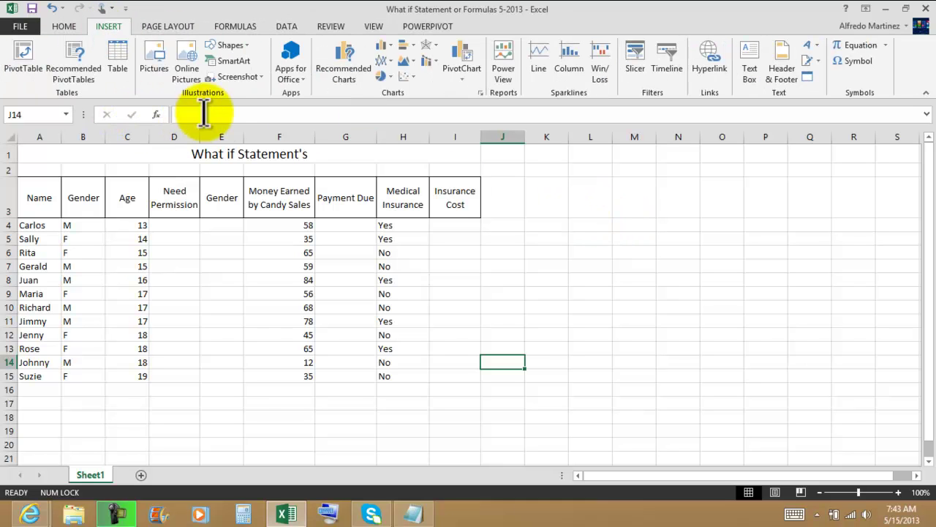
left_click(246, 51)
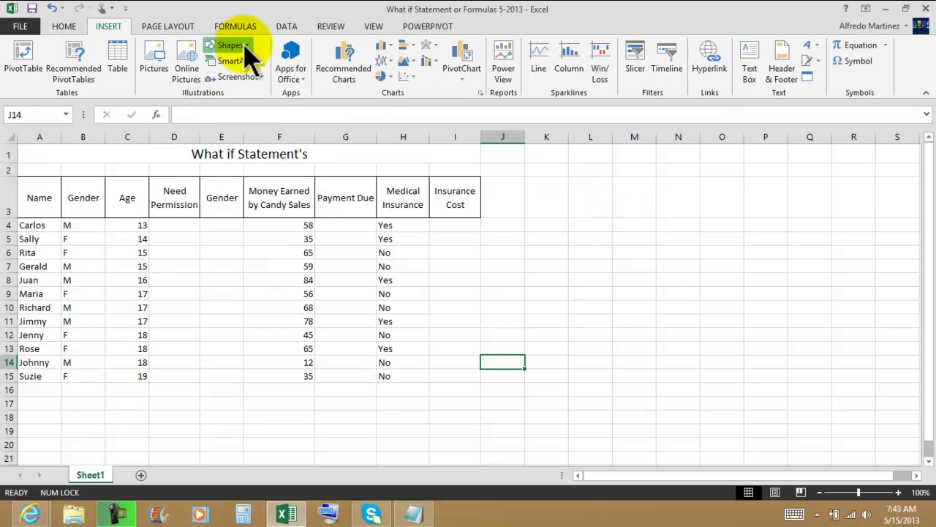
left_click(247, 51)
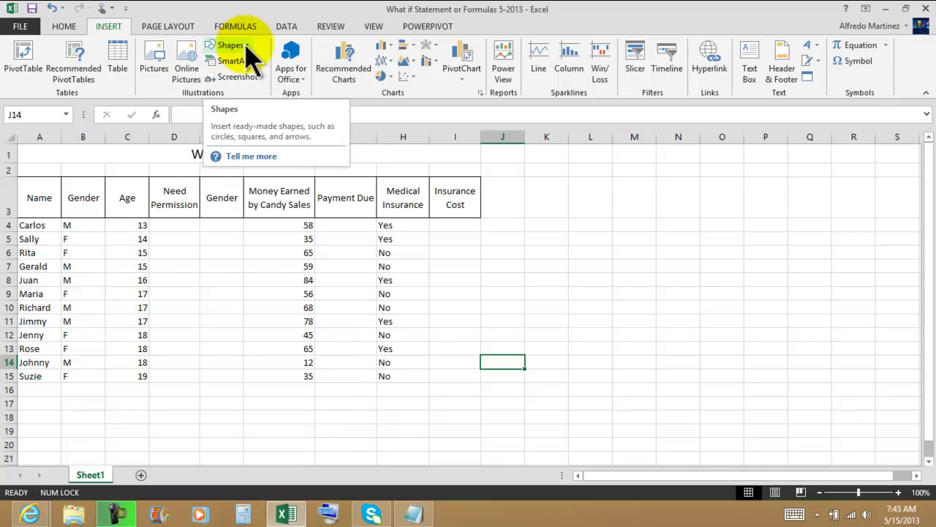
left_click(247, 47)
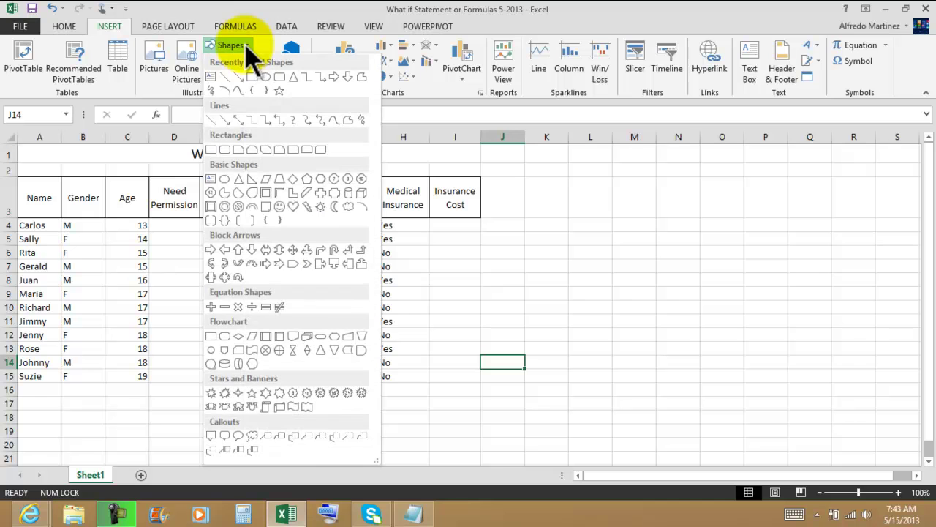
left_click(256, 79)
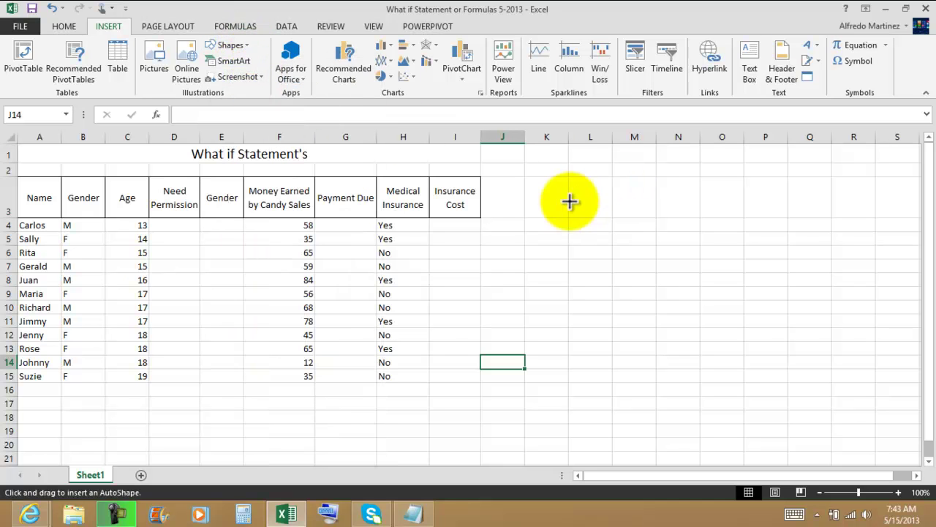
mouse_move(527, 178)
left_mouse_down()
mouse_move(644, 253)
mouse_move(769, 278)
mouse_move(830, 276)
mouse_move(868, 284)
mouse_move(869, 294)
left_mouse_up()
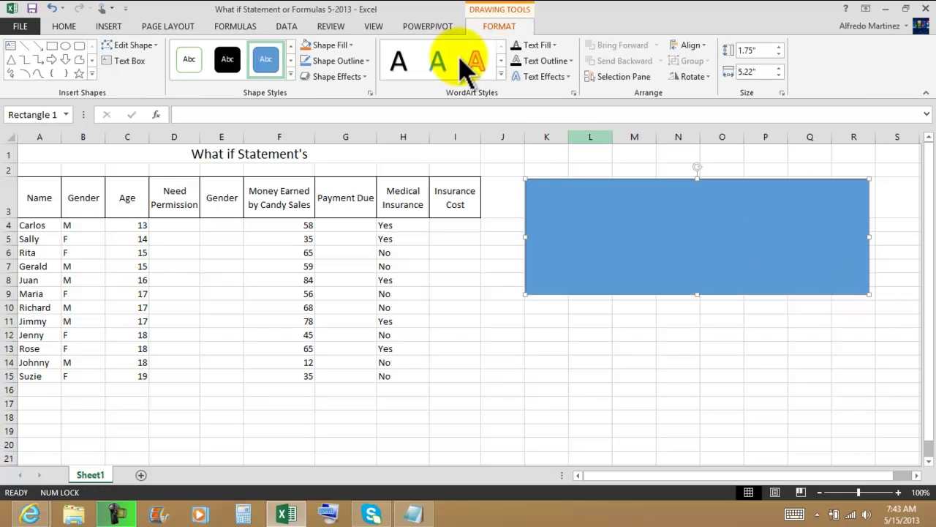
Change the rectangle's fill color to dark red.
left_click(600, 234)
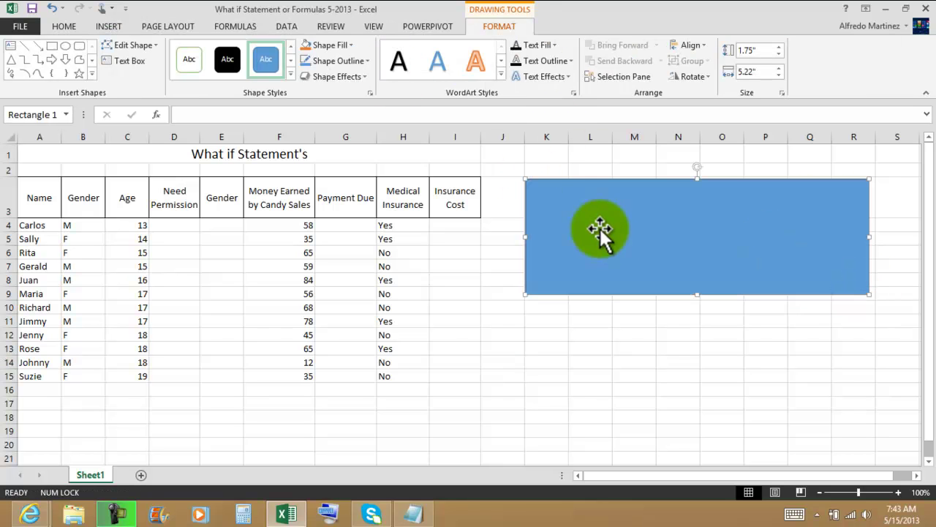
left_click(291, 75)
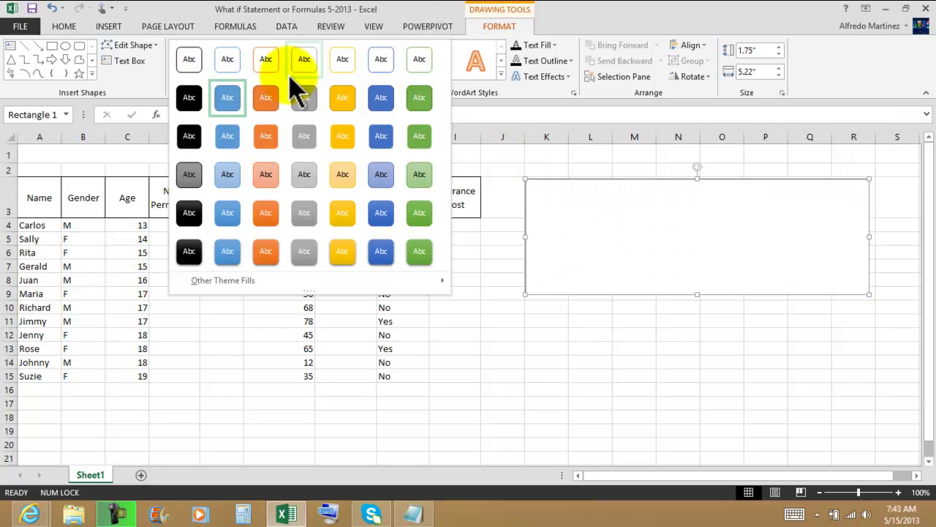
left_click(405, 7)
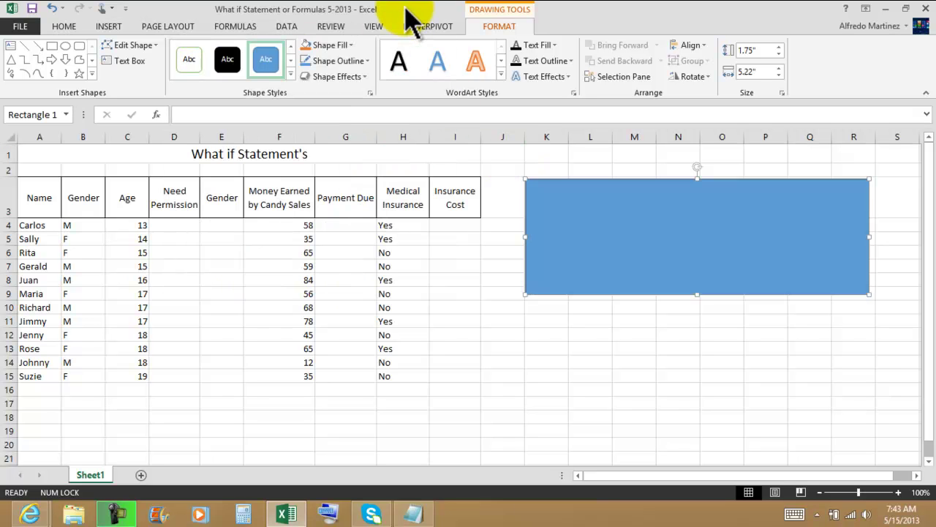
left_click(341, 46)
left_click(305, 168)
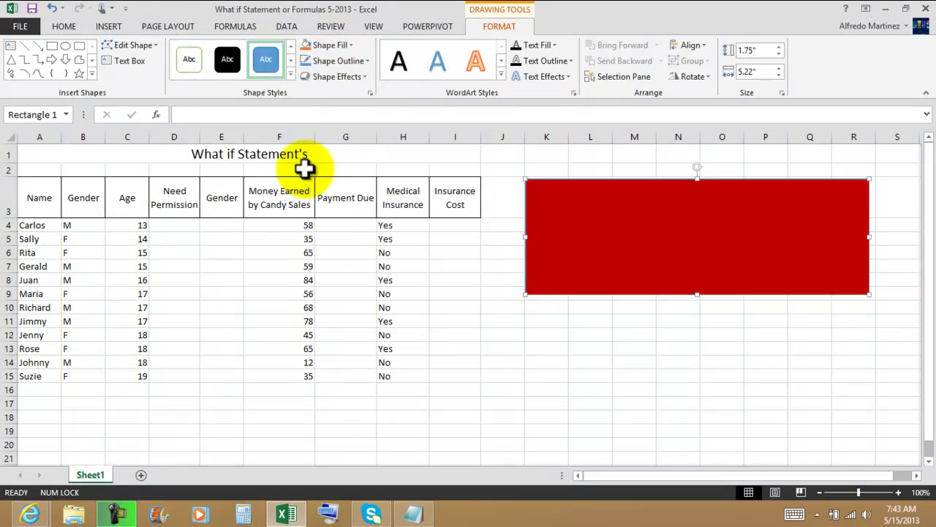
Set the rectangle's text color to white and its font size to 20.
left_click(63, 27)
left_click(243, 72)
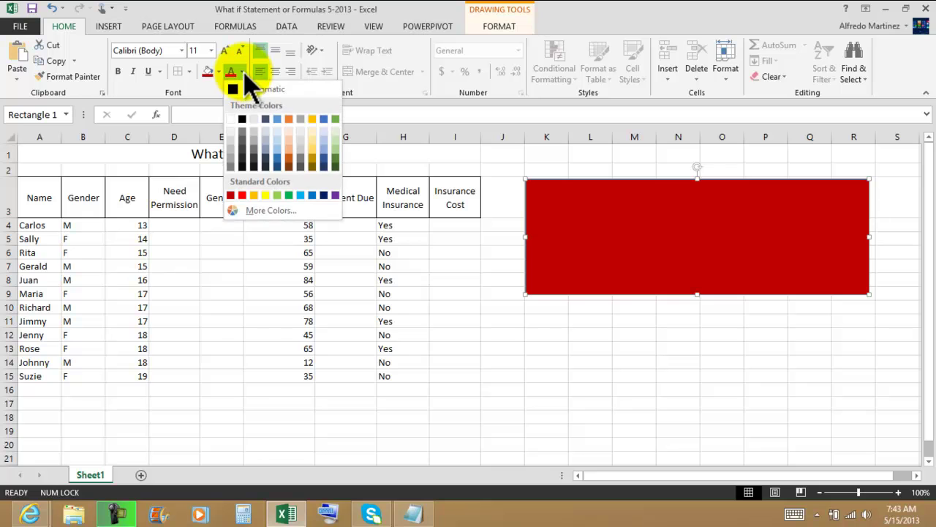
left_click(231, 120)
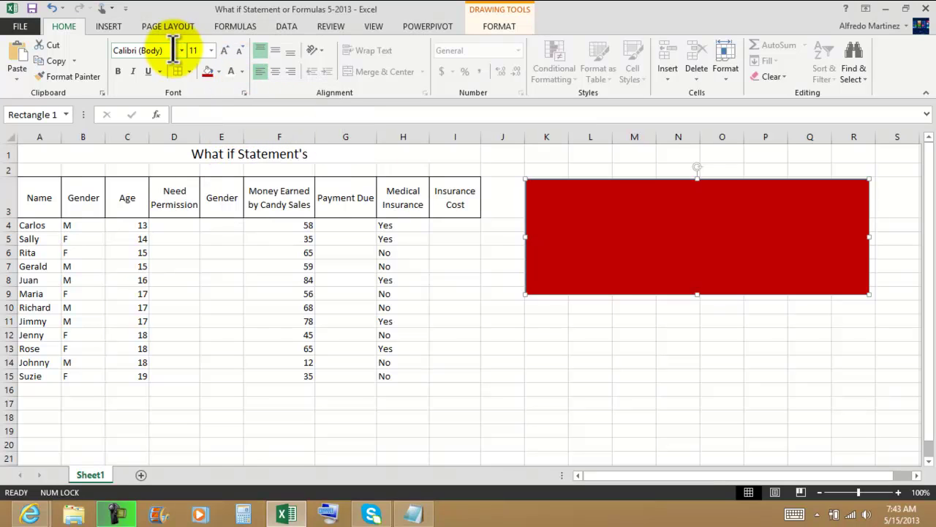
left_click(225, 50)
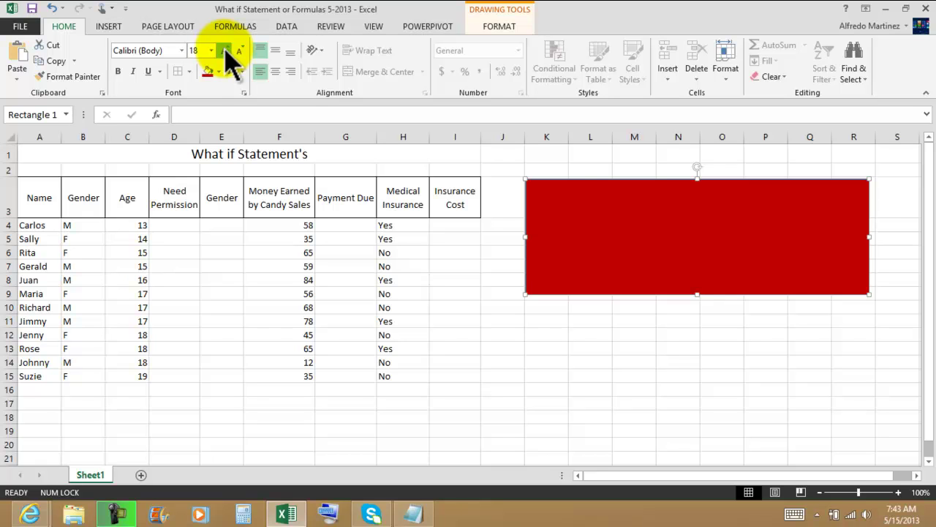
left_click(225, 51)
left_click(225, 51)
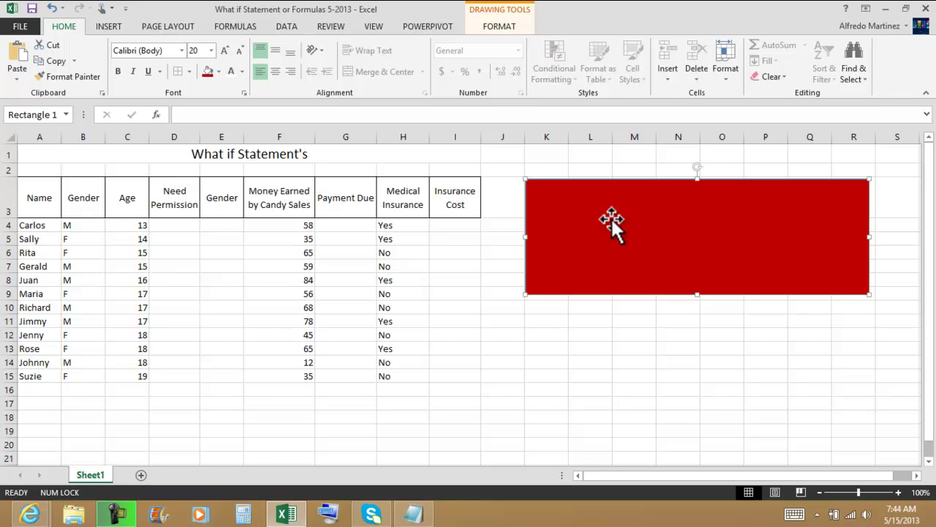
Write the IF function explanation in the rectangle, starting "The If Function is one of Excel's most useful and most used functions. What it does,".
type("The If")
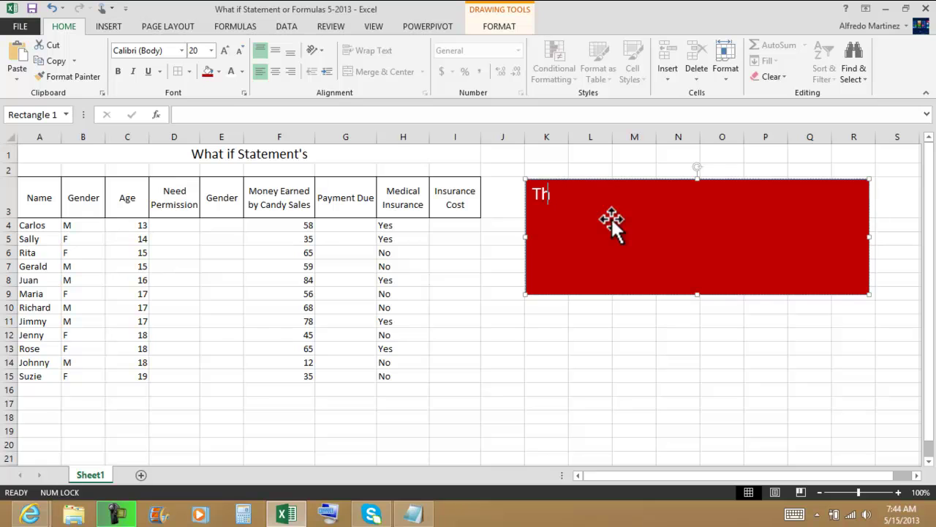
key("BackSpace")
key("BackSpace")
key("BackSpace")
type("If")
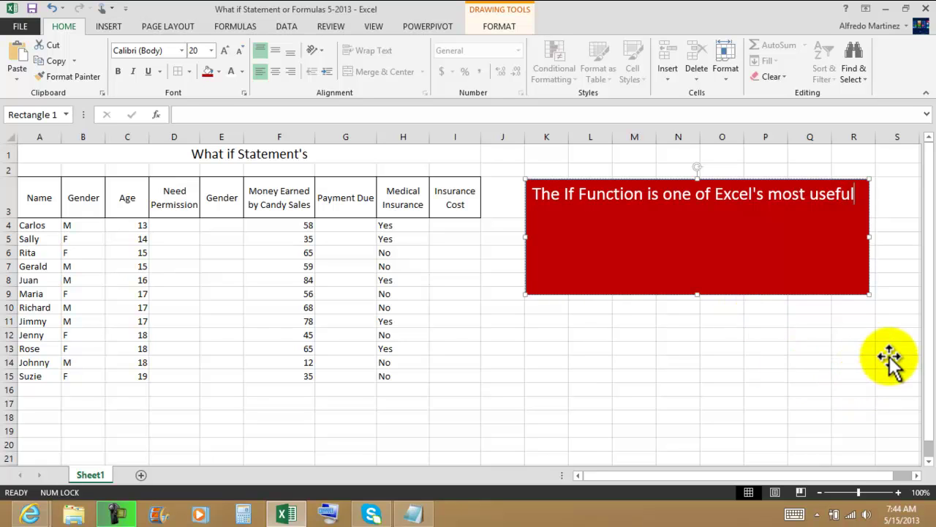
type("and most used functions. What it does,")
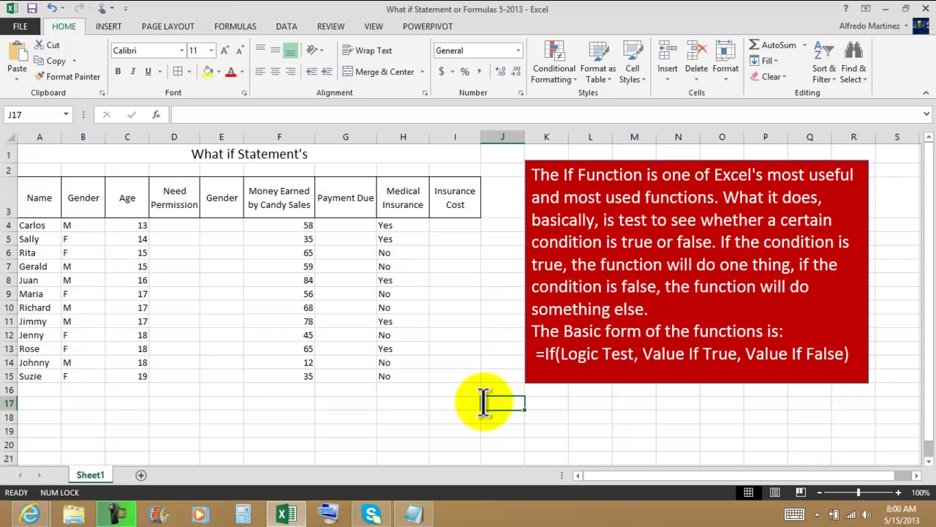
Insert a blank line after "The Basic form of the functions is:" and extend the rectangle's height to about 3.97".
left_click(829, 290)
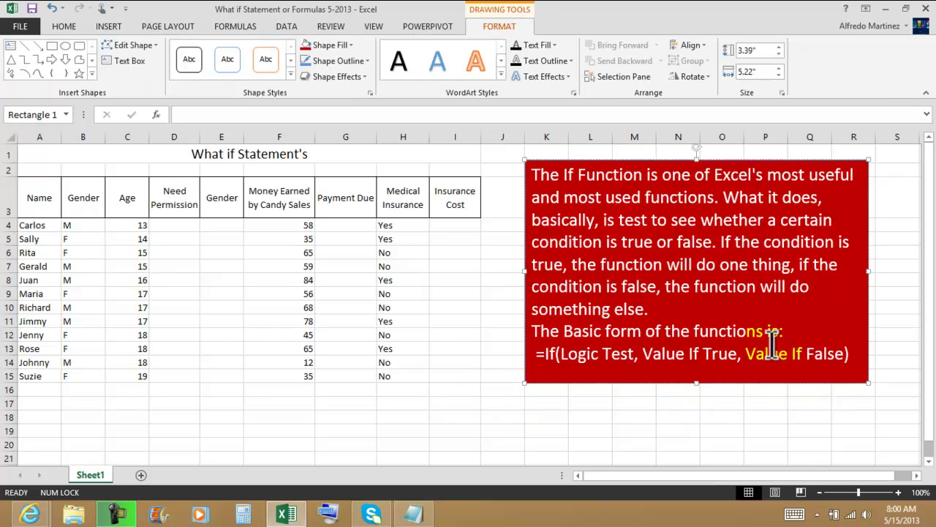
left_click(794, 331)
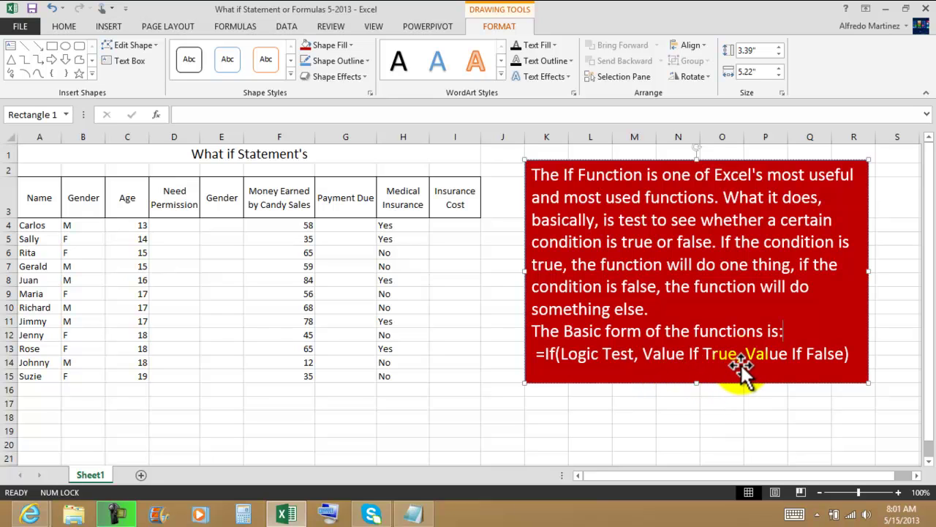
left_click_drag(697, 383, 697, 412)
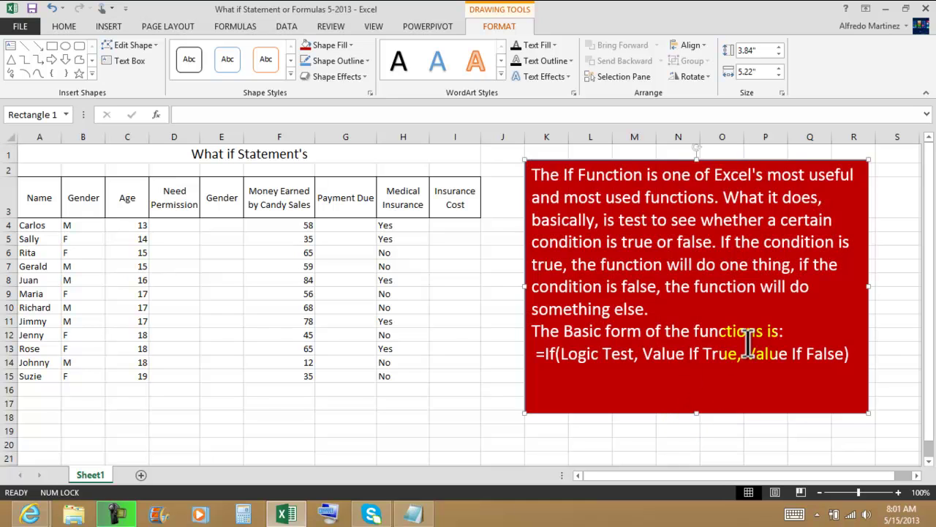
left_click(789, 335)
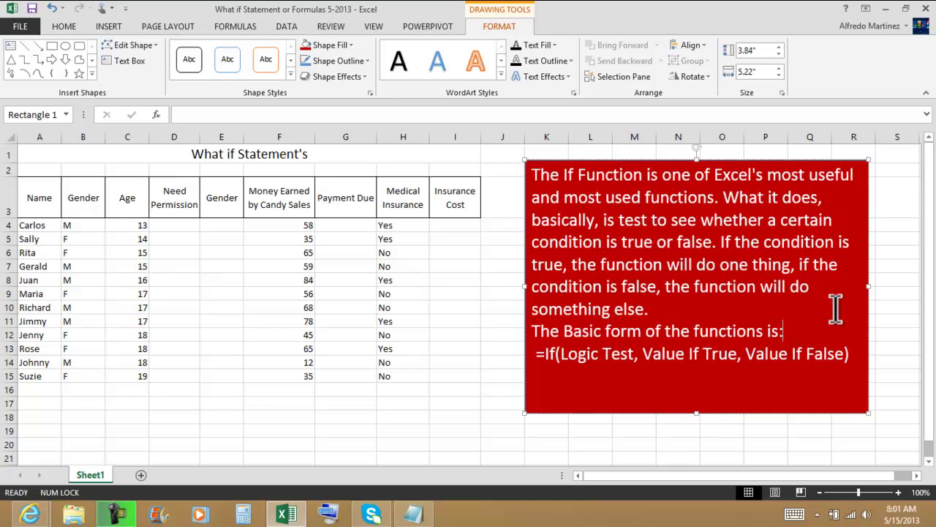
key("Return")
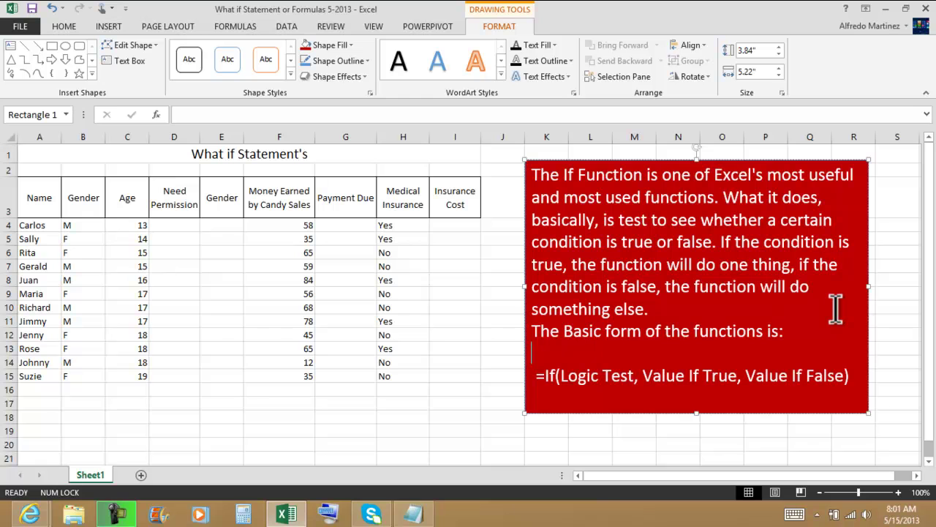
left_click_drag(696, 414, 695, 422)
Insert a blank line after "something else." and extend the rectangle upward to a height of about 4.04".
left_click(658, 305)
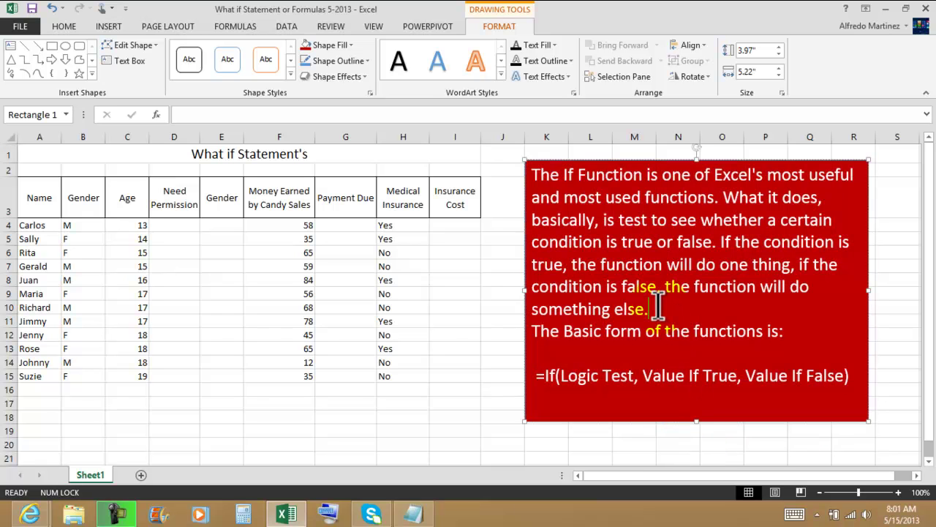
key("Return")
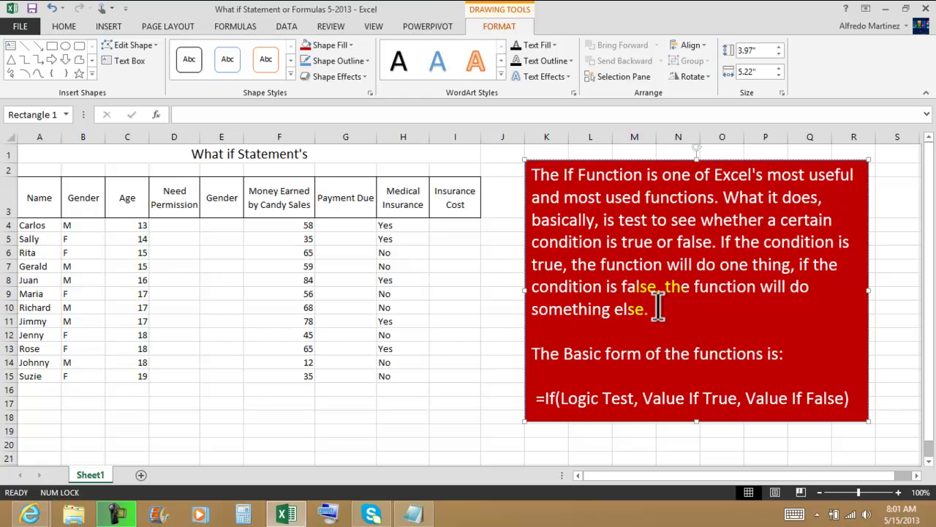
left_click_drag(697, 158, 699, 154)
left_click(740, 307)
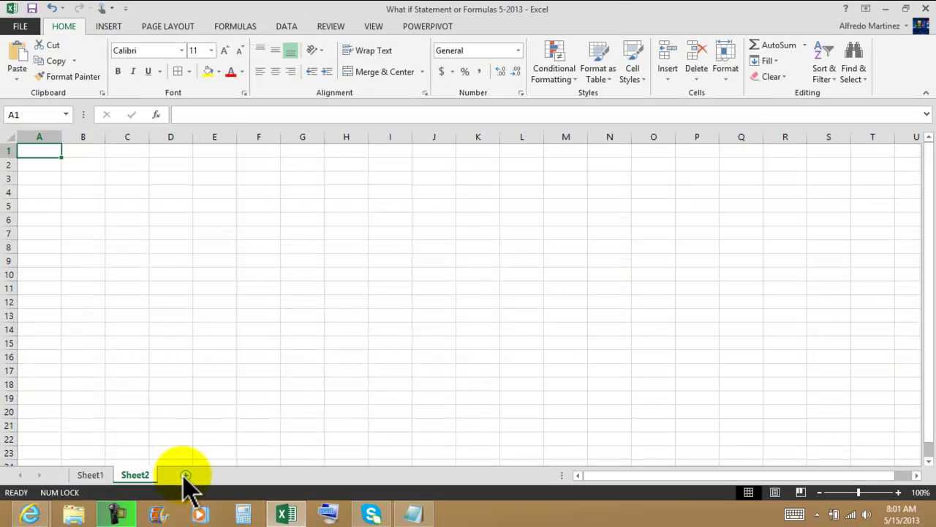
Cut the red explanation rectangle from Sheet1 and paste it at cell A1 of Sheet2.
left_click(94, 476)
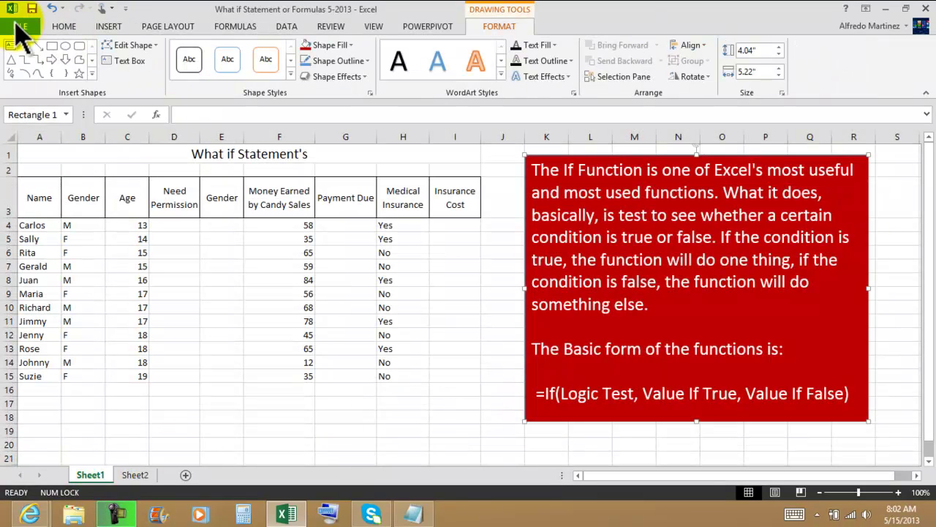
left_click(66, 26)
left_click(52, 46)
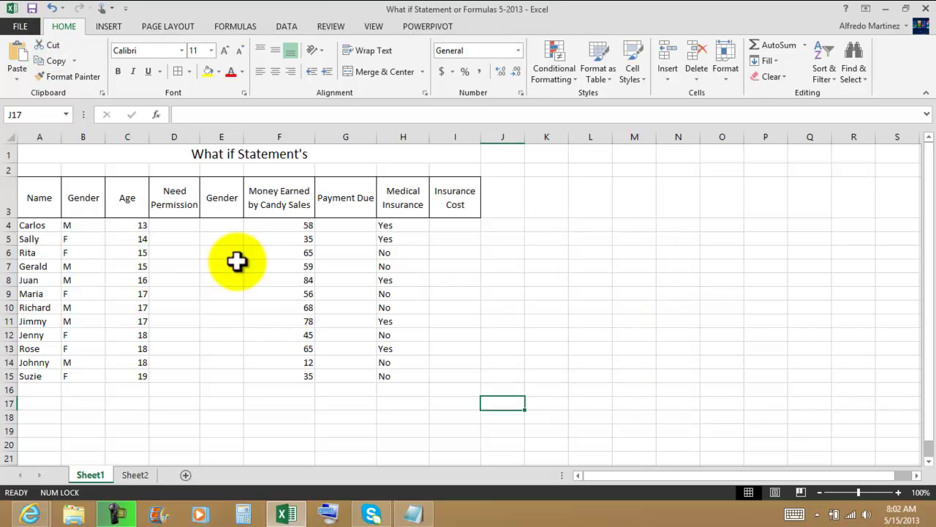
left_click(135, 475)
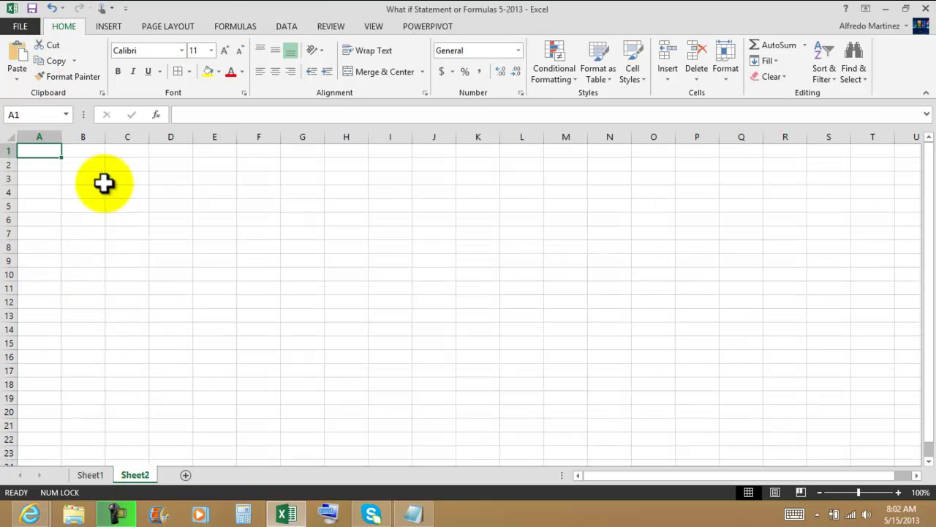
left_click(17, 57)
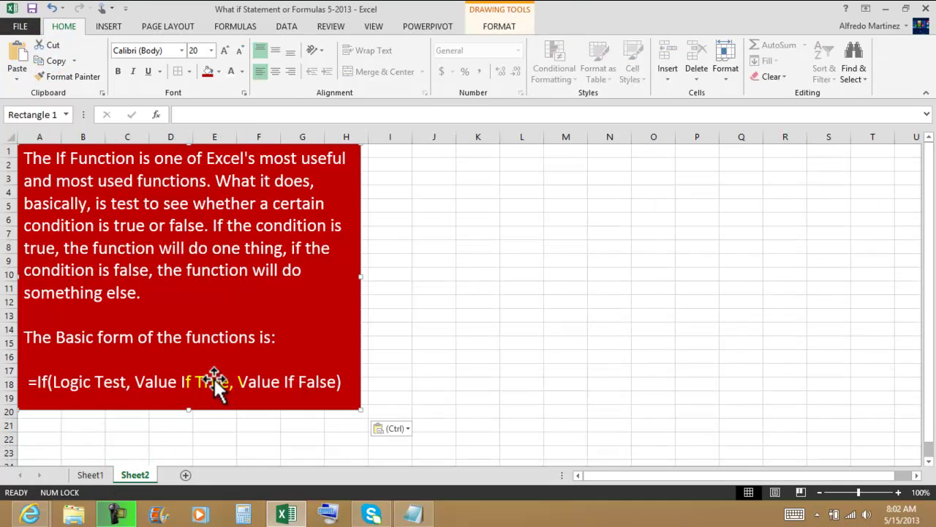
Center the Gender entries in B4:B15 and the Age values in C4:C15 on Sheet1.
left_click(90, 475)
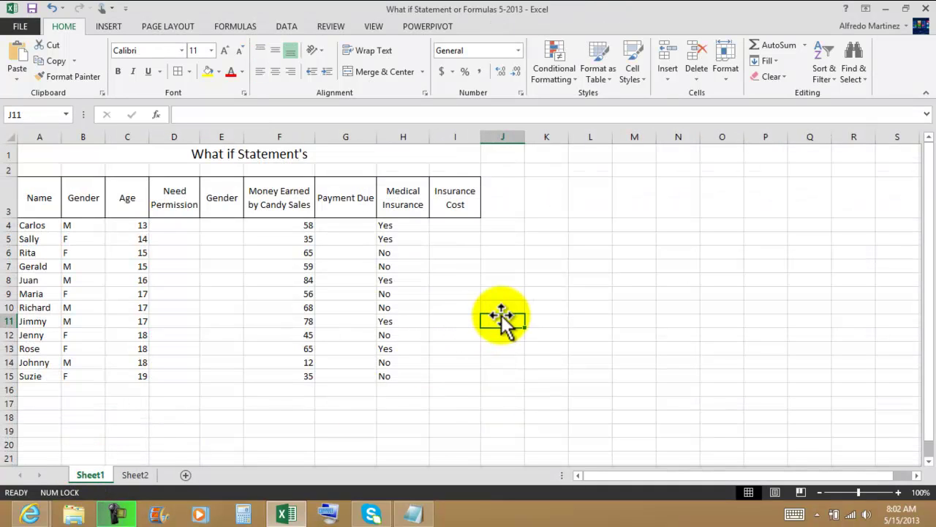
left_click(302, 431)
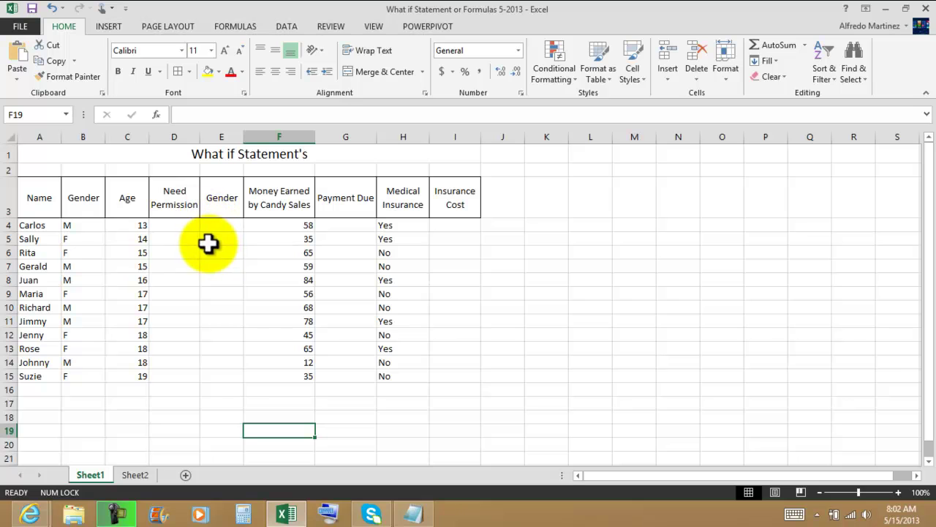
left_click_drag(86, 225, 95, 374)
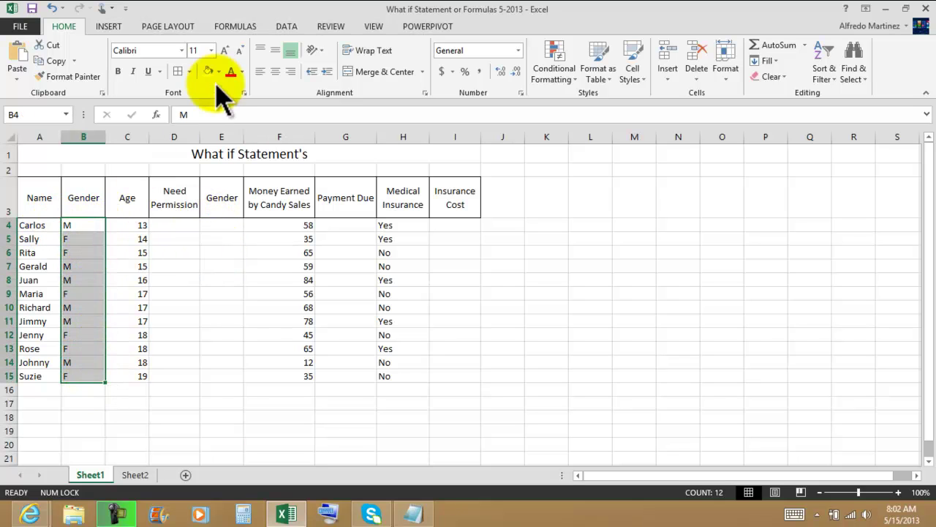
left_click(275, 48)
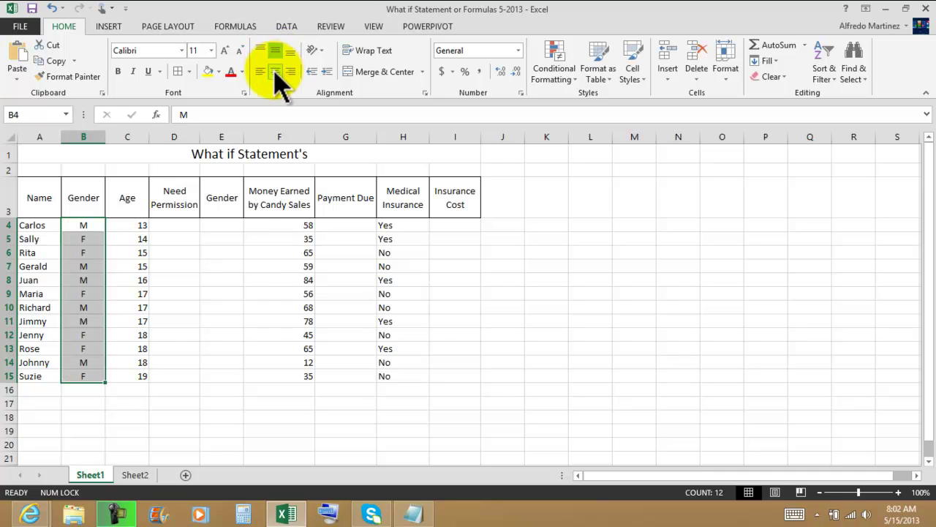
left_click_drag(129, 228, 133, 381)
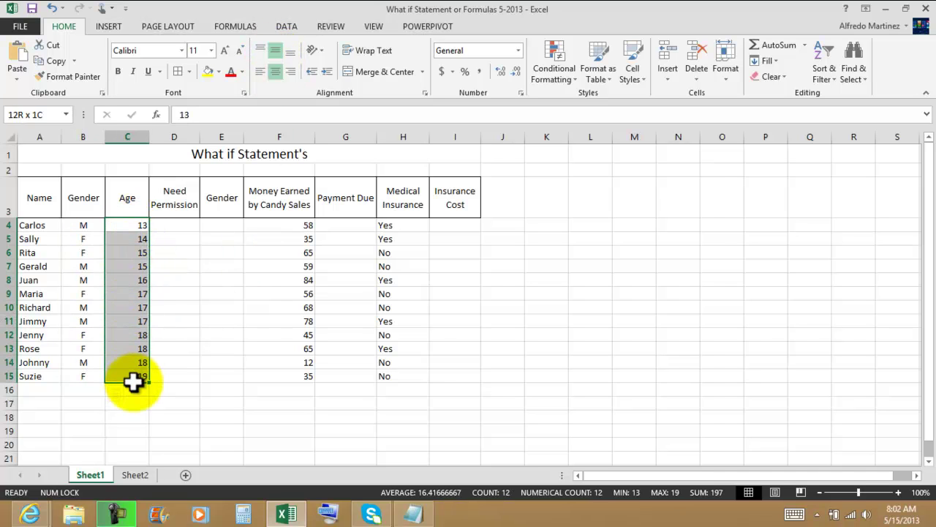
left_click(275, 72)
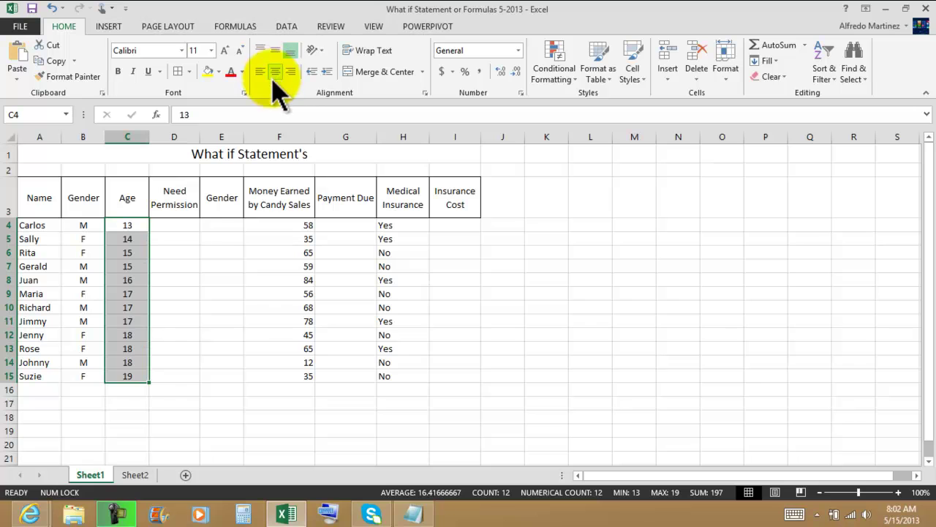
Apply the dollar Accounting format to the candy sales amounts in F4:F15 and center the Medical Insurance entries in H4:H15.
left_click_drag(285, 225, 286, 375)
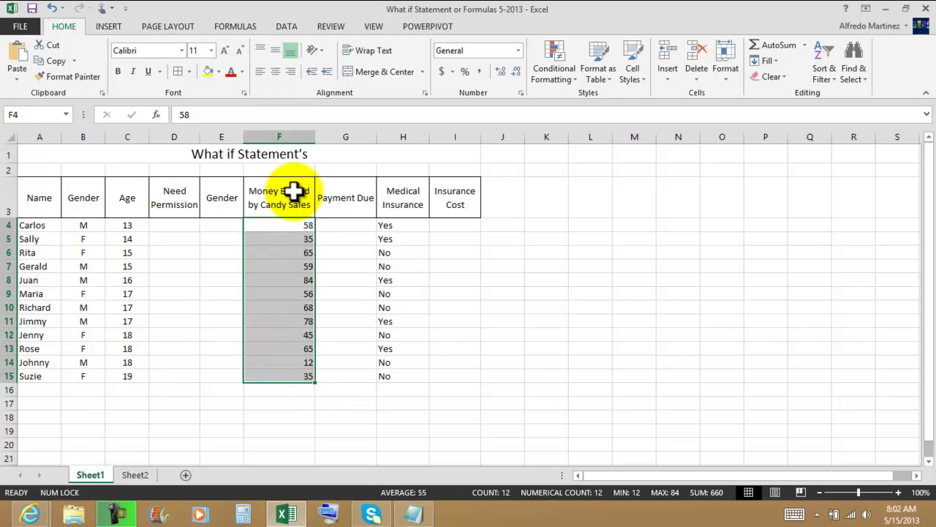
left_click(442, 71)
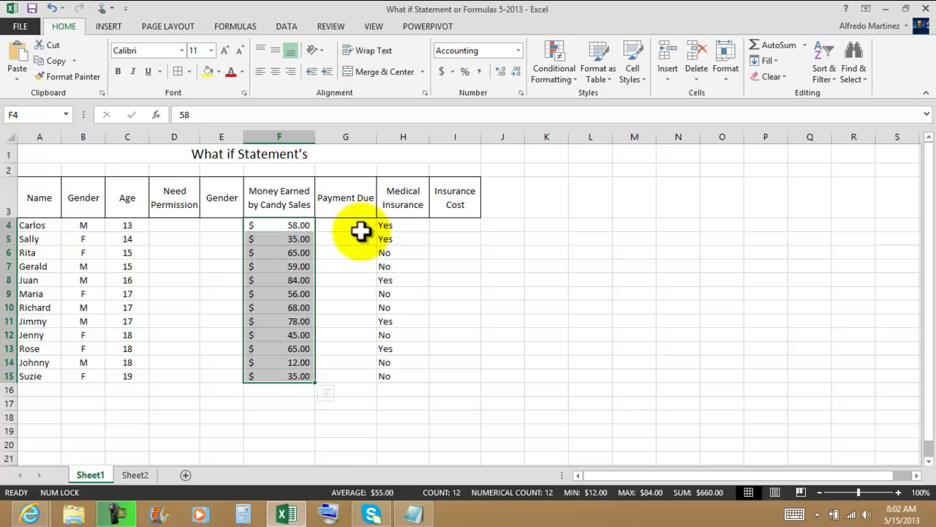
left_click_drag(398, 226, 403, 369)
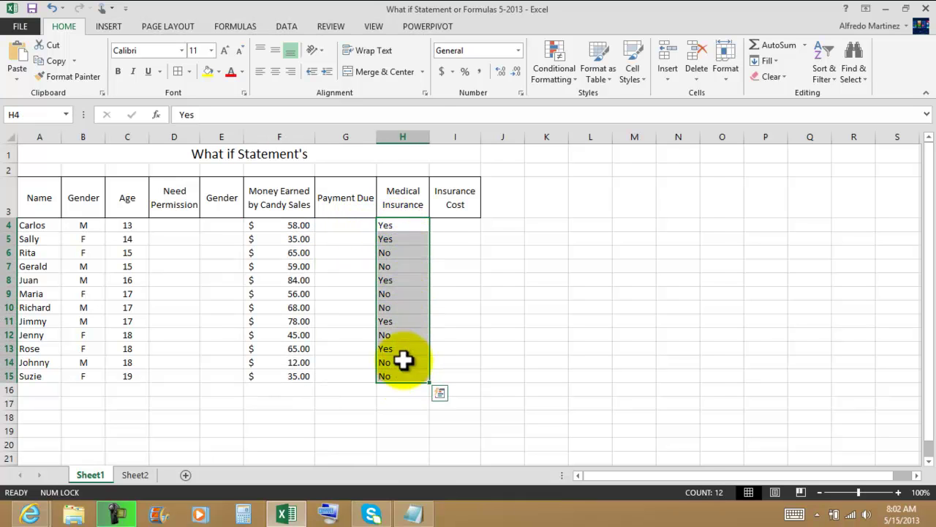
left_click(275, 71)
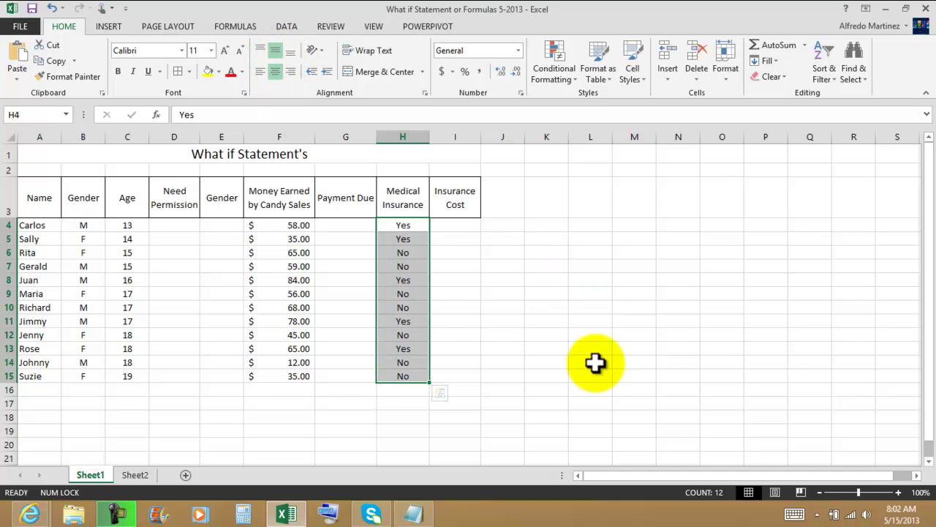
left_click(591, 388)
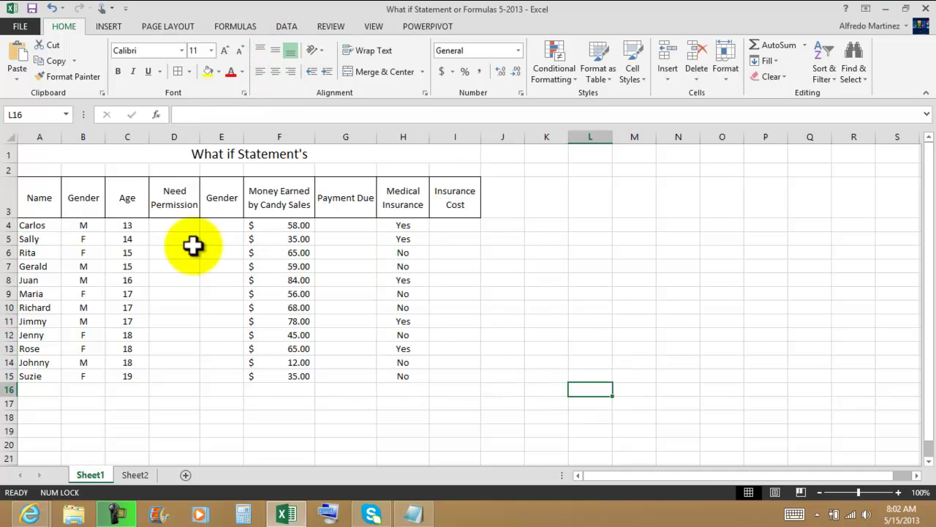
Apply all borders to the table's data cells A4:I15.
left_click_drag(25, 225, 439, 362)
left_click_drag(37, 222, 464, 376)
left_click(178, 71)
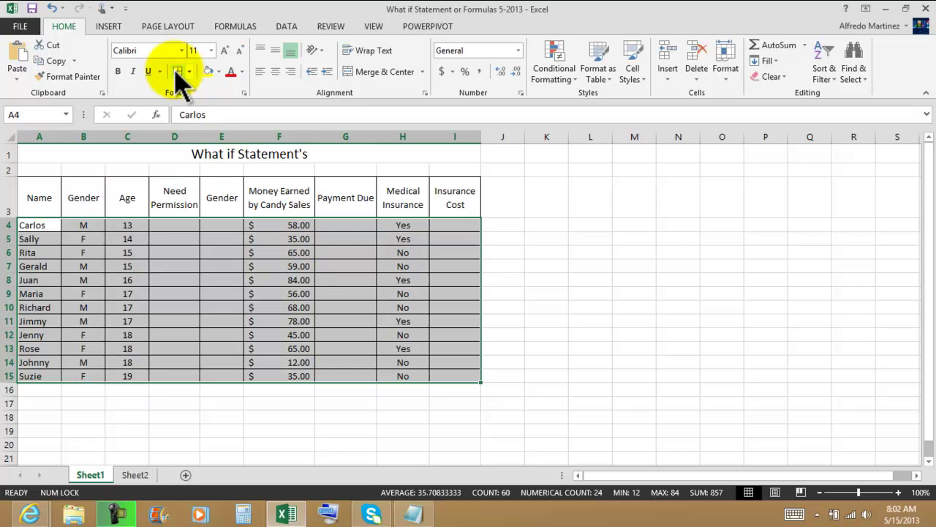
left_click(635, 320)
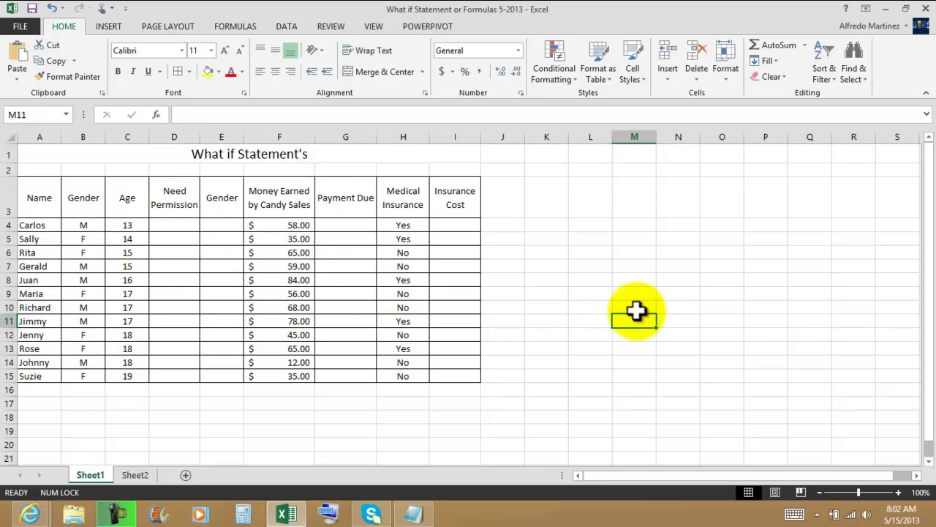
Sort the table's records in A4:I15 by Name from A to Z, expanding the selection to the adjacent columns.
left_click(39, 227)
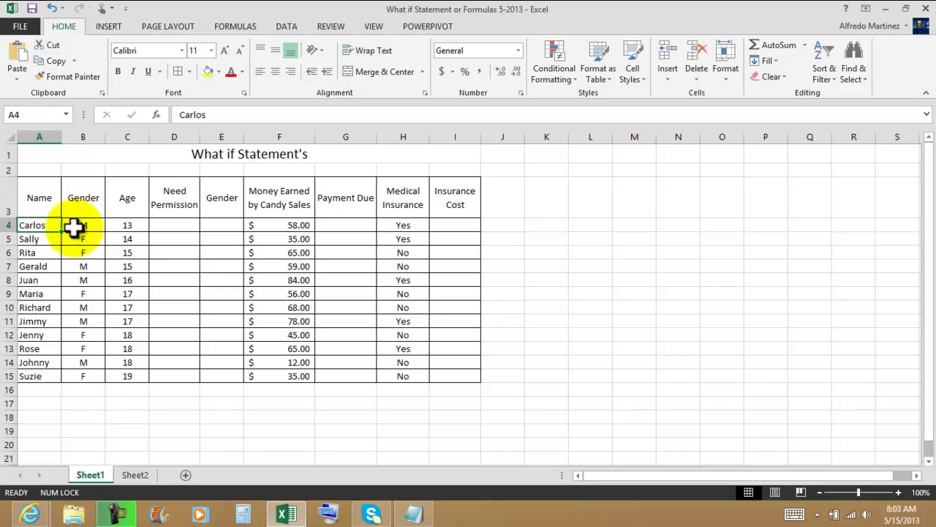
left_click_drag(38, 226, 49, 377)
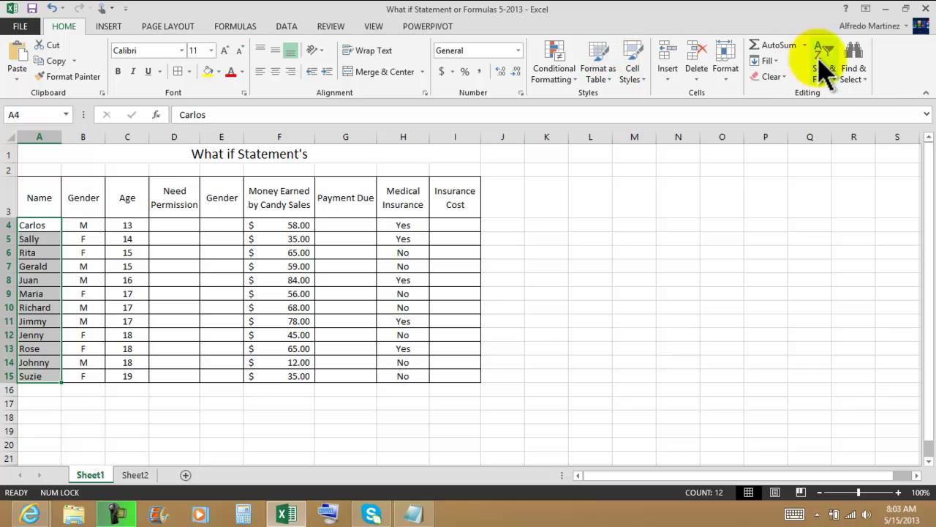
left_click(831, 76)
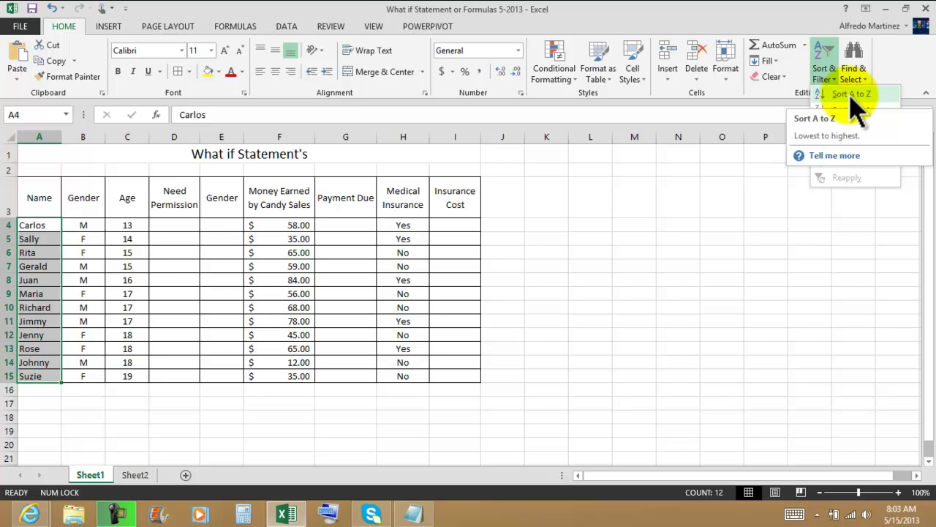
left_click(852, 95)
left_click_drag(598, 232, 378, 251)
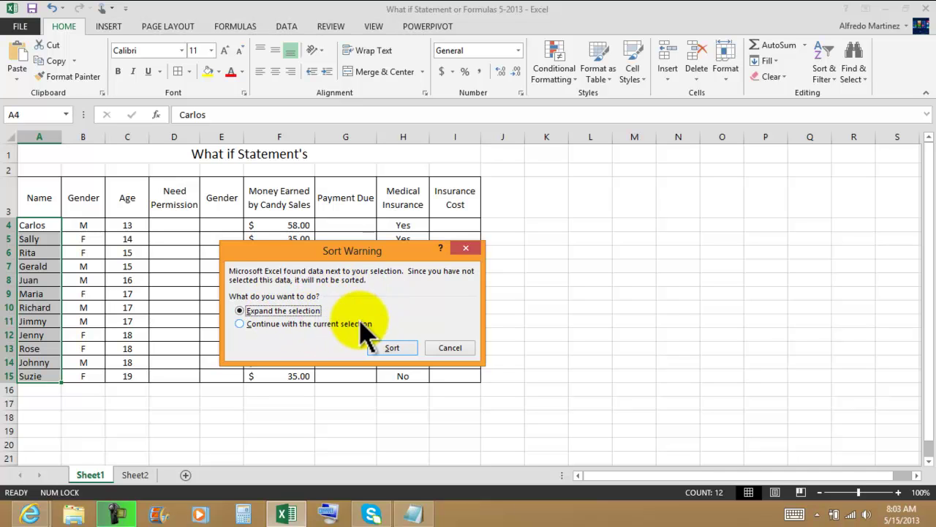
left_click_drag(340, 257, 583, 191)
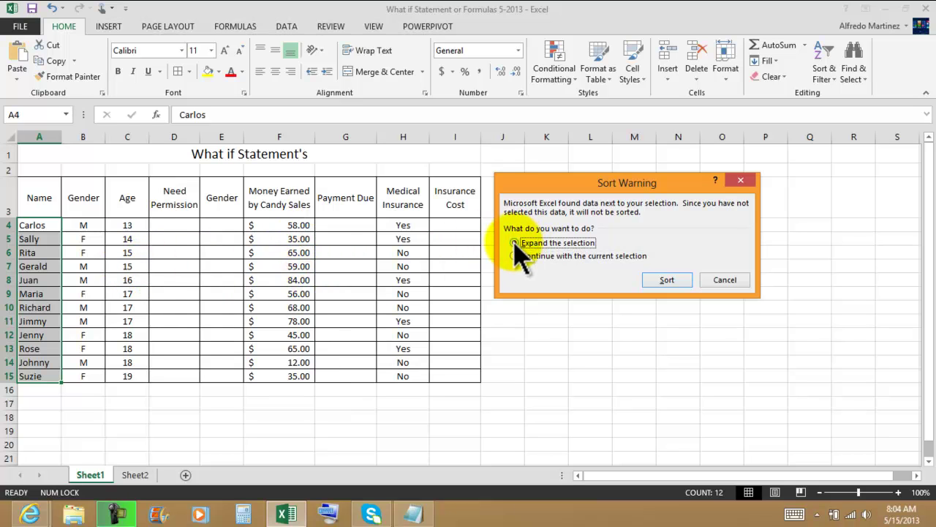
left_click(668, 281)
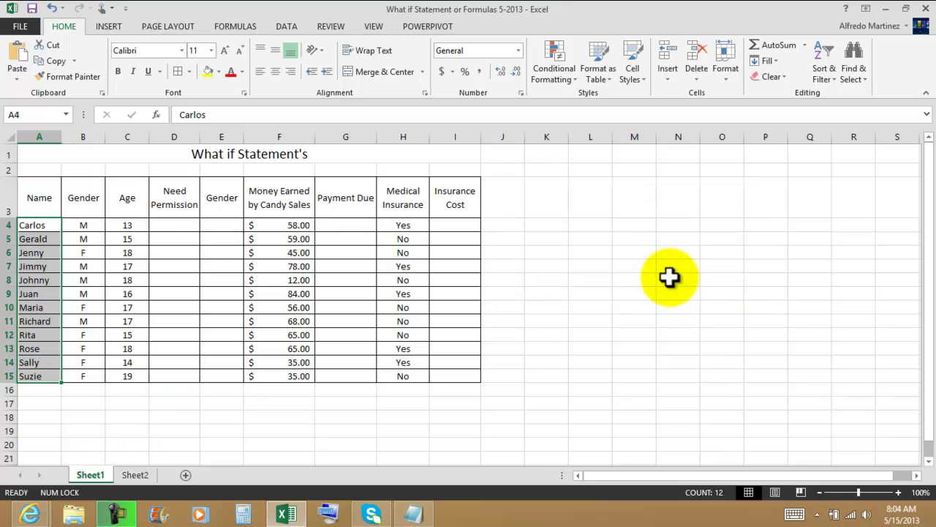
Check across the sorted table that each name still has its matching gender, age, candy sales and medical insurance entries.
left_click(42, 226)
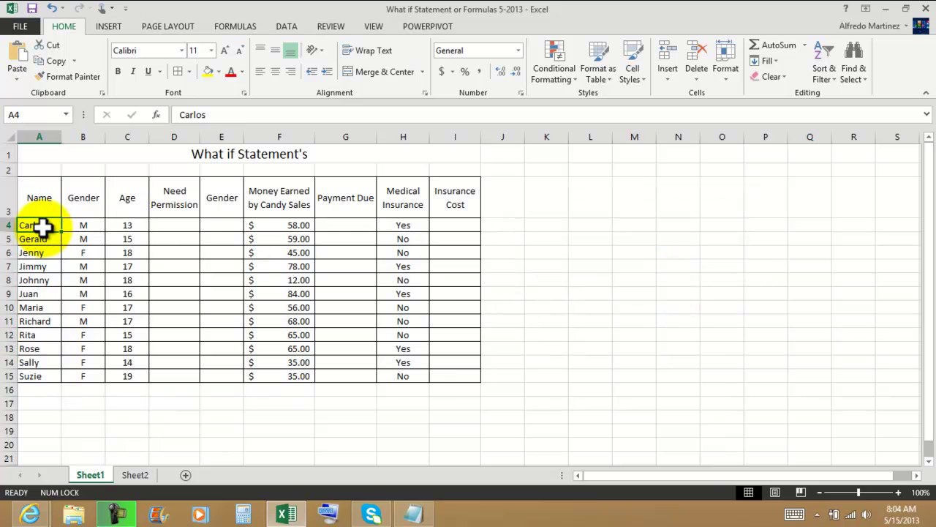
left_click(82, 226)
left_click(128, 226)
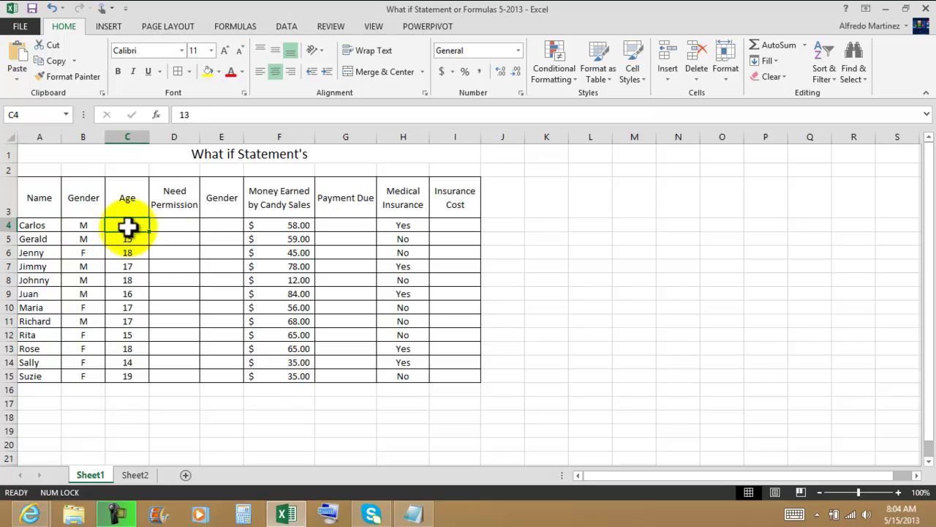
left_click(274, 228)
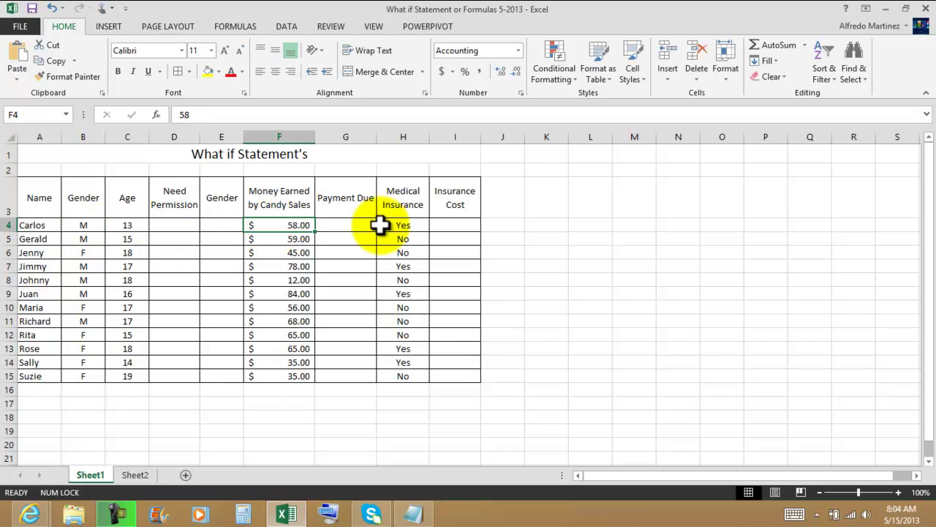
left_click(412, 228)
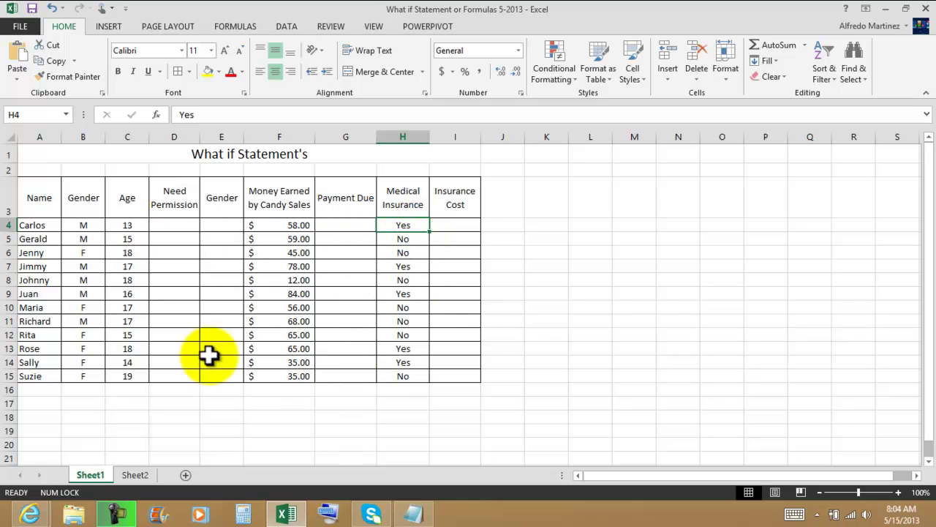
left_click(33, 228)
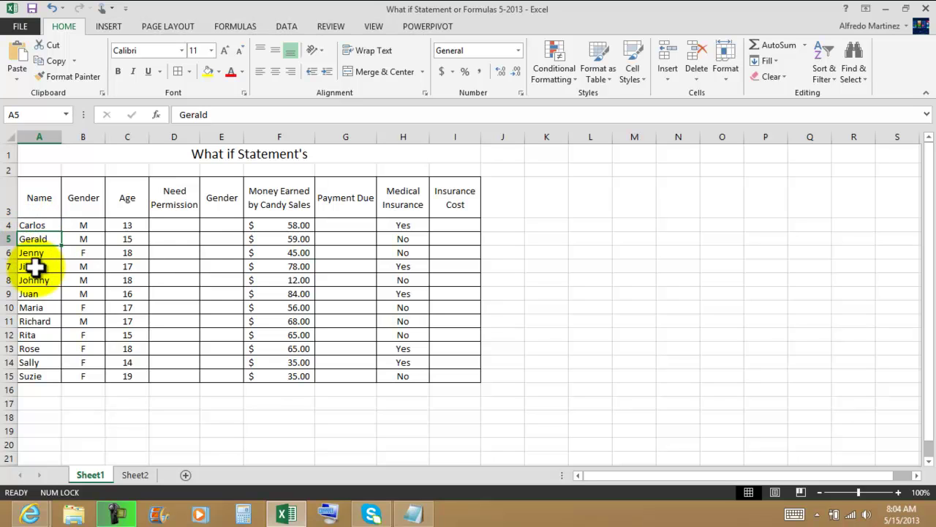
left_click(622, 364)
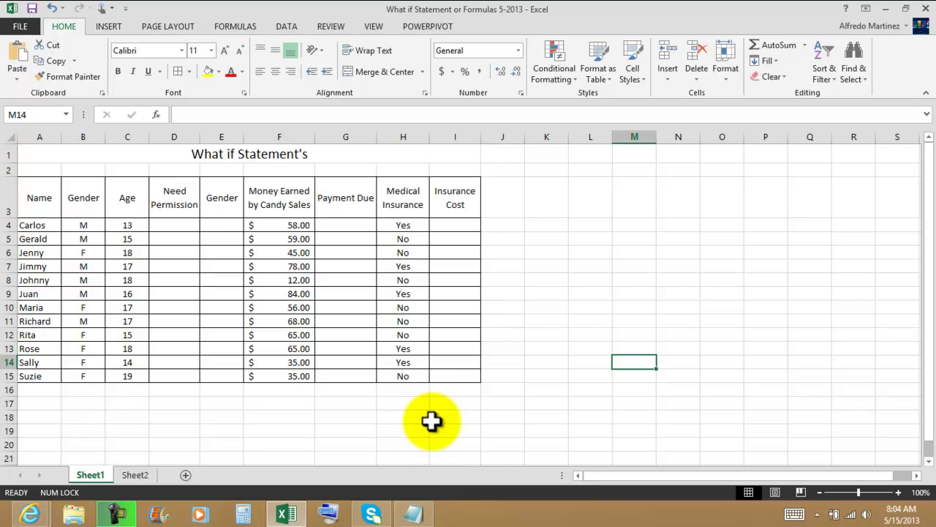
Widen column D slightly and enter the formula =IF(C4>17,"No","Yes") in the first Need Permission cell, D4.
left_click(174, 224)
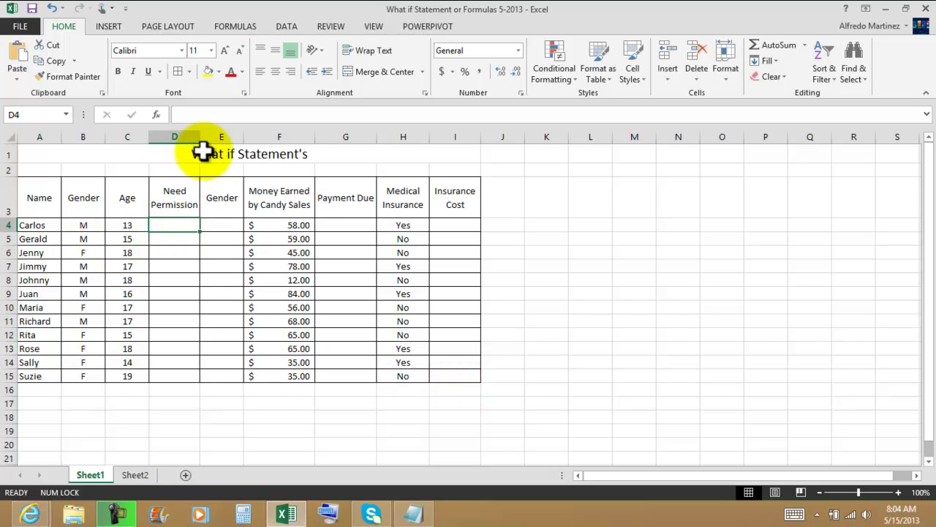
left_click_drag(199, 137, 203, 137)
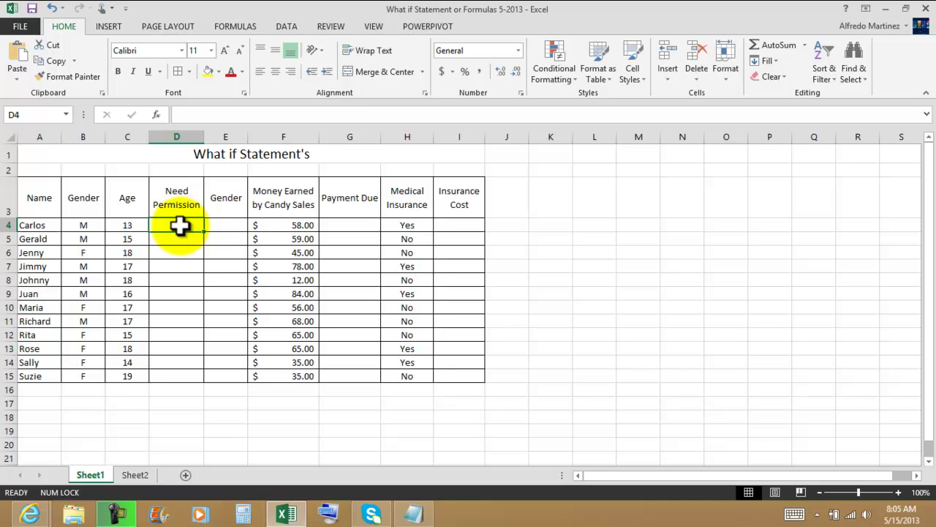
type("=")
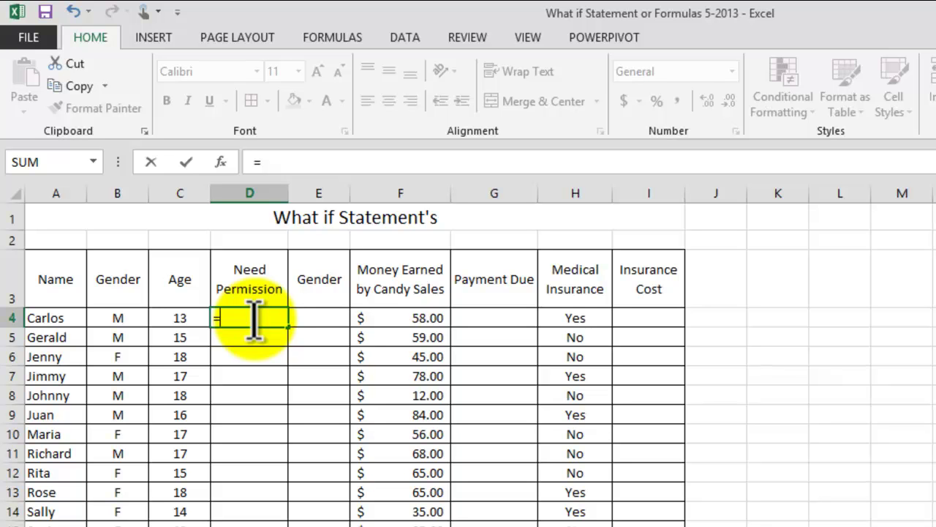
type("if")
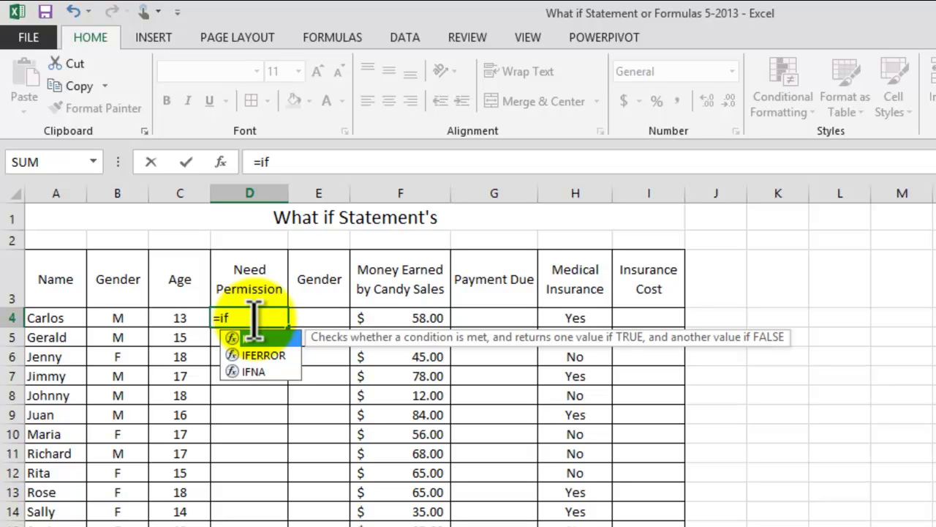
type("(")
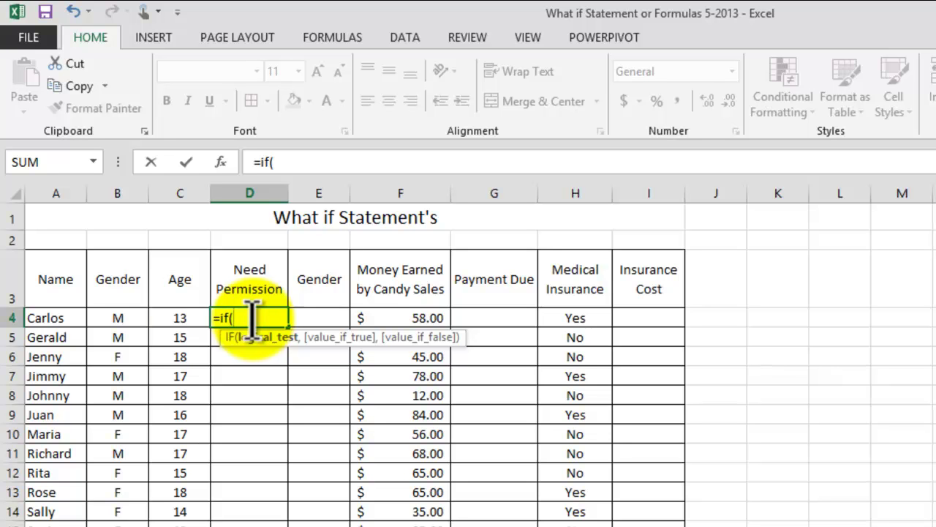
left_click(178, 317)
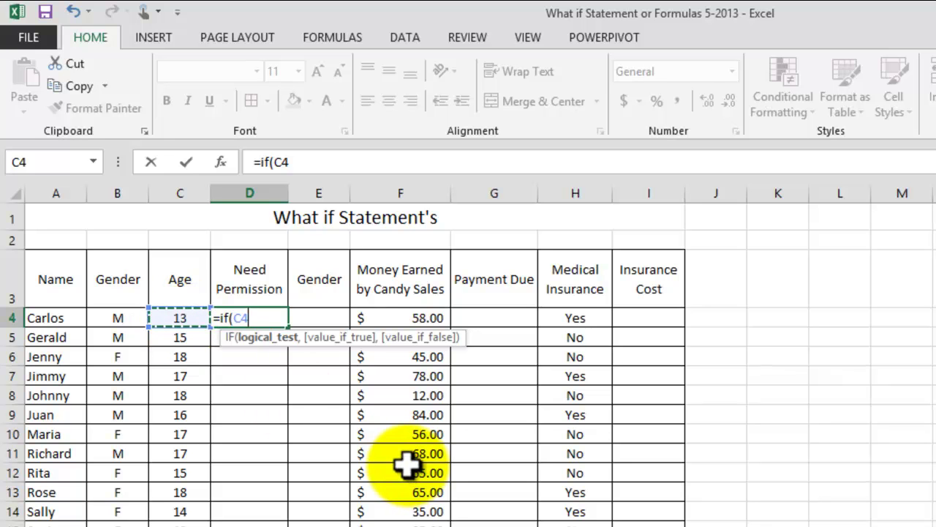
type(">")
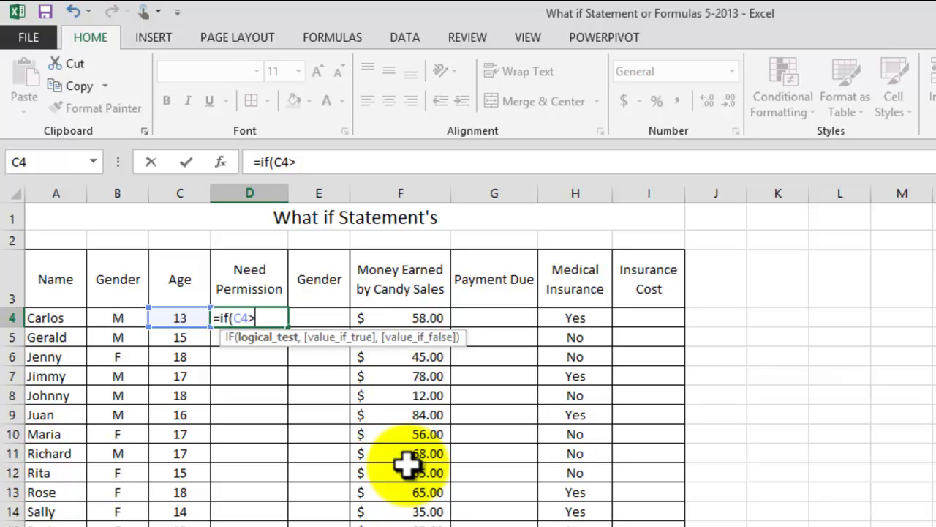
type("17,")
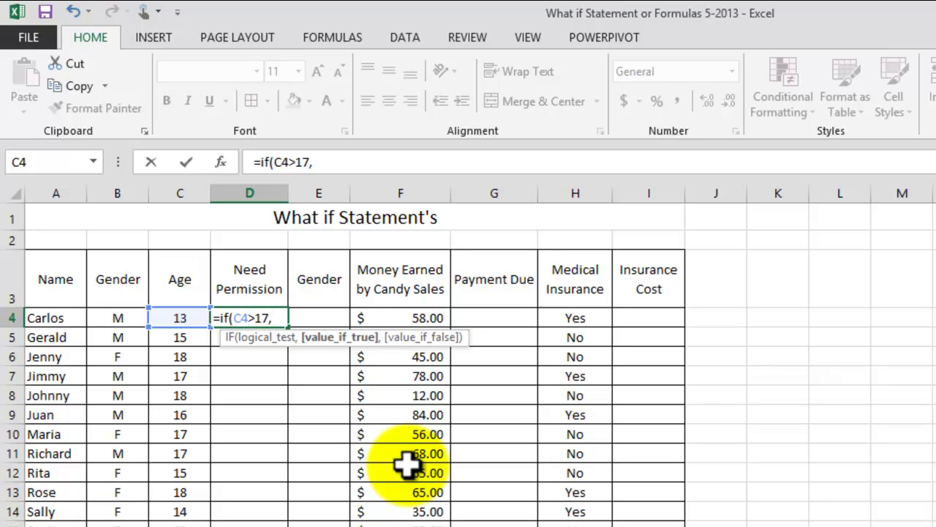
type("\"")
type("No\"")
type(",")
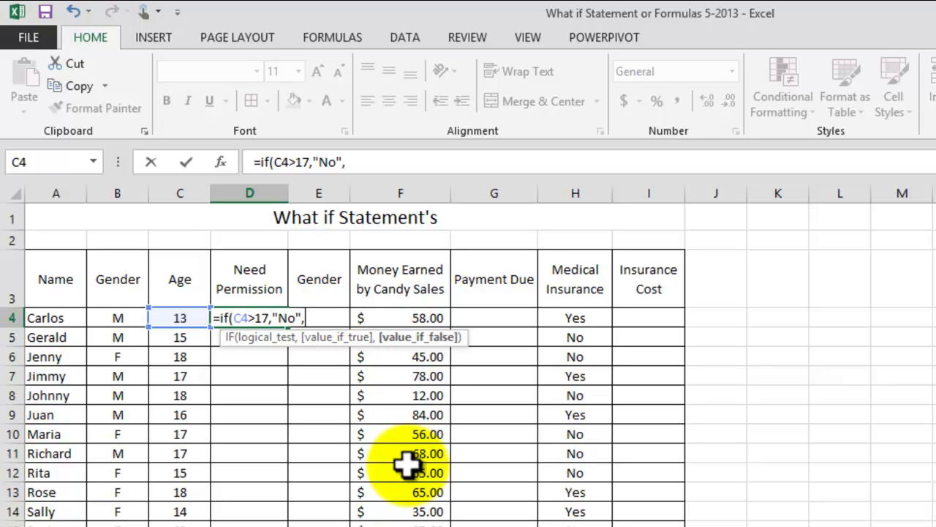
type("\"Yes\"")
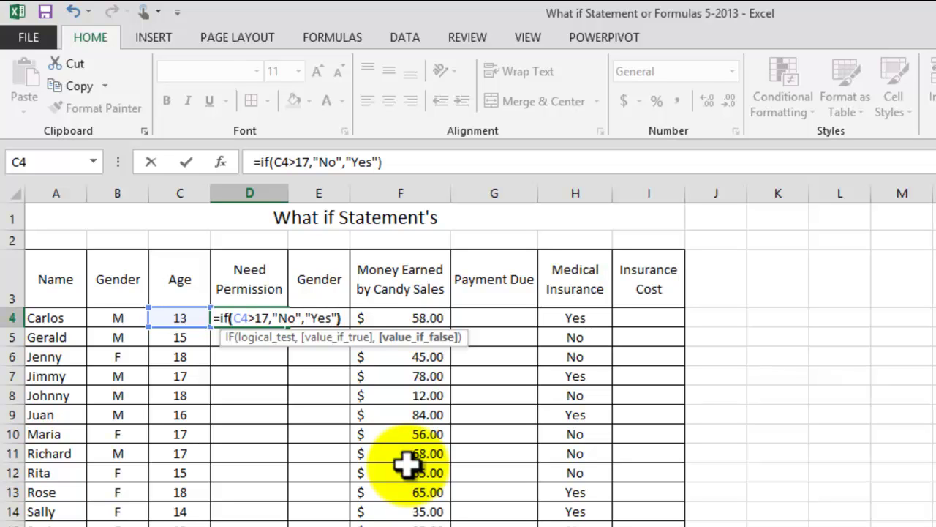
type(")")
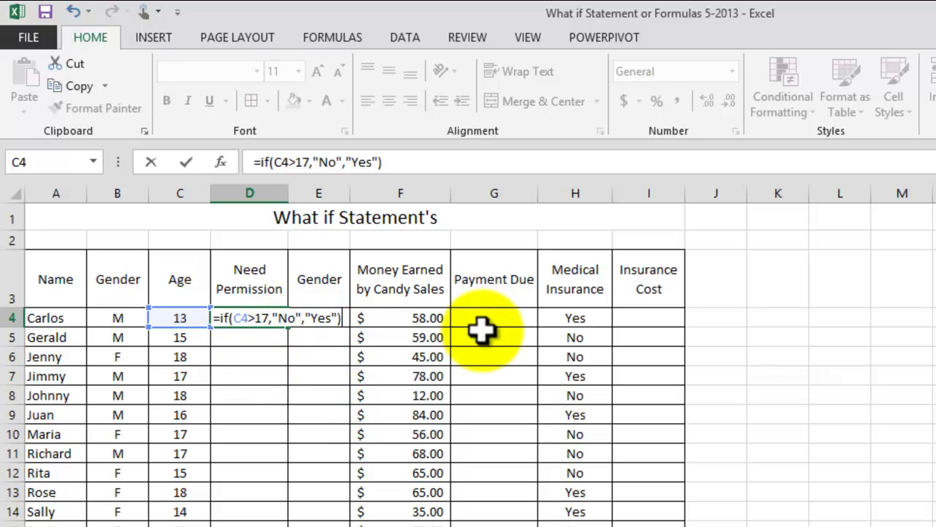
key("Return")
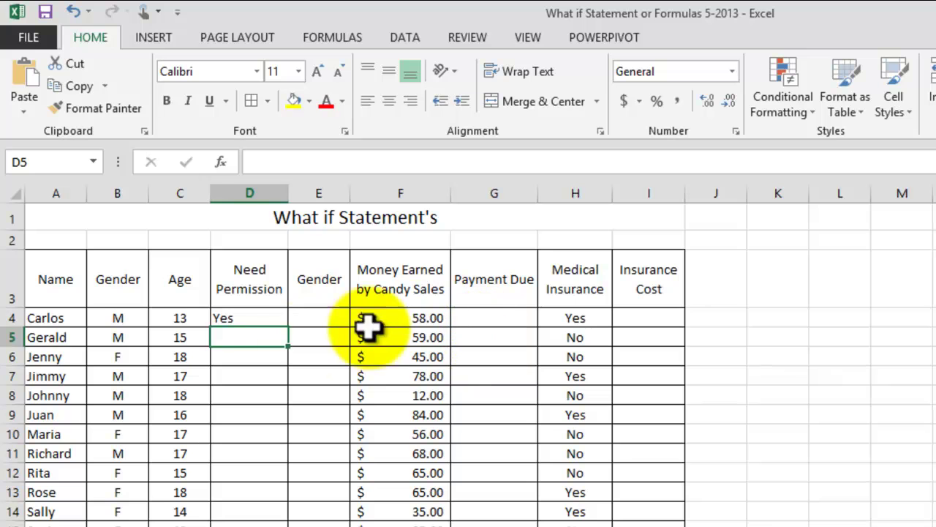
left_click(258, 319)
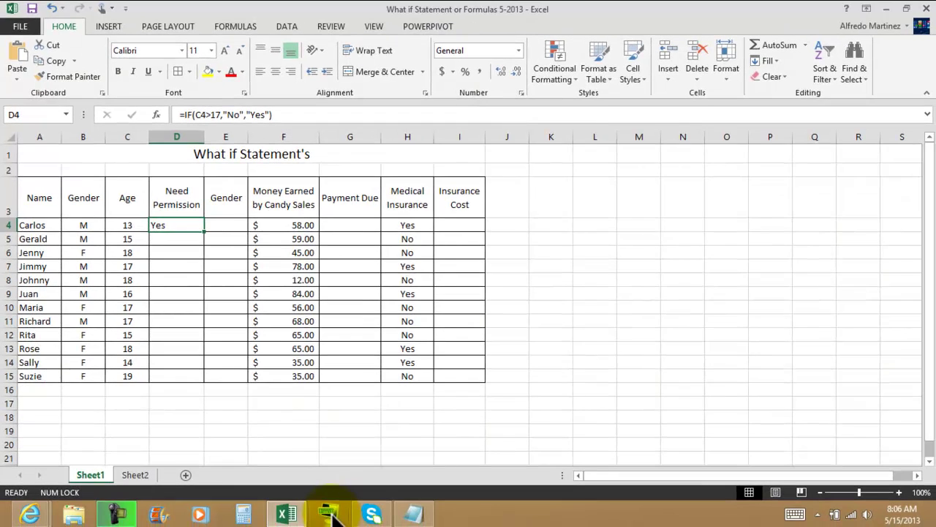
Switch to the On-Screen Keyboard, examine the Fn and Shift layouts for the comparison and equals signs, and close it.
left_click(329, 512)
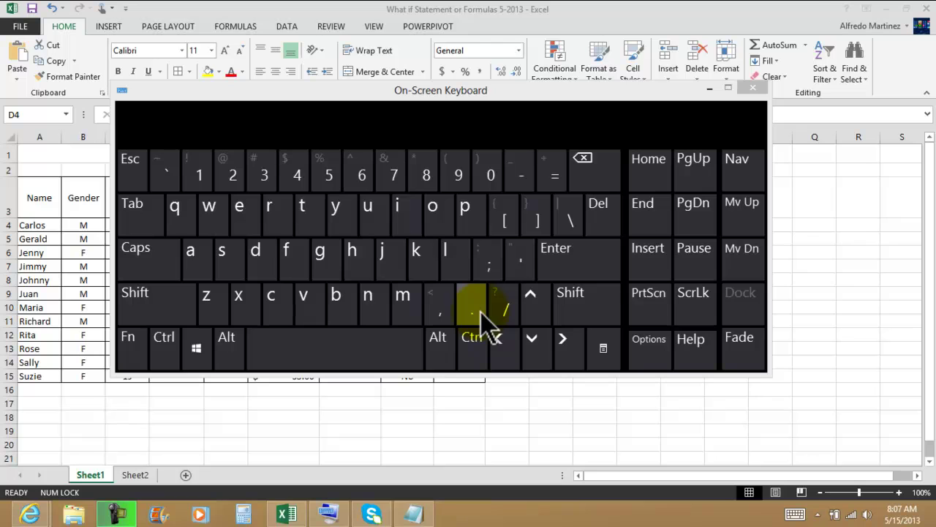
left_click(132, 341)
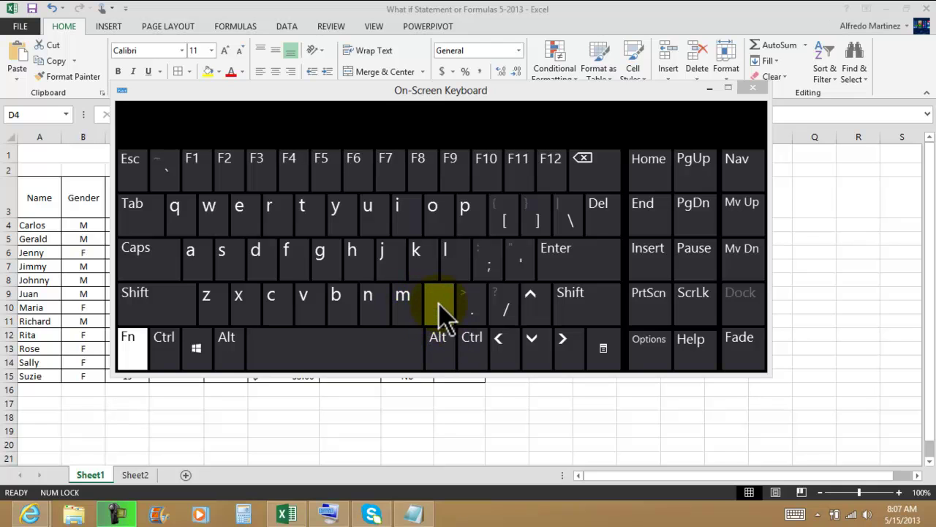
key("shift")
key("shift")
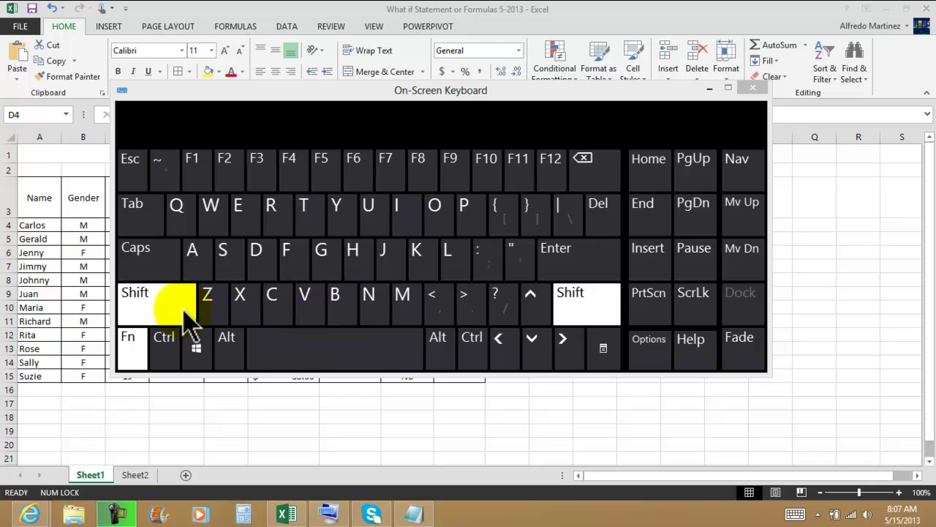
left_click(467, 303)
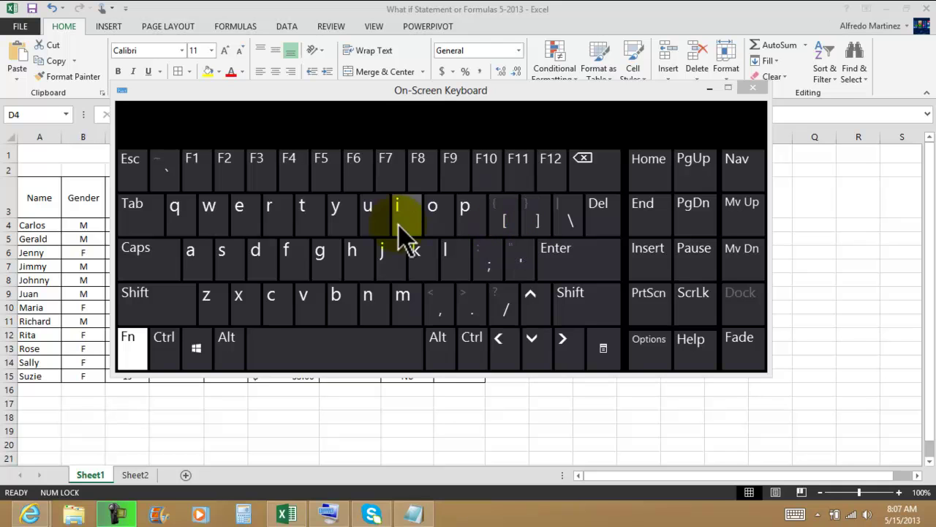
left_click(141, 339)
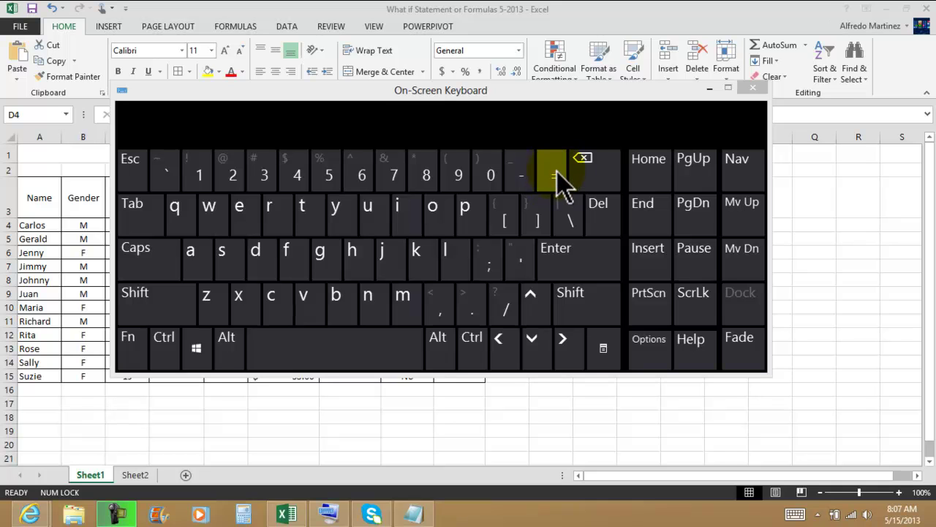
left_click(581, 302)
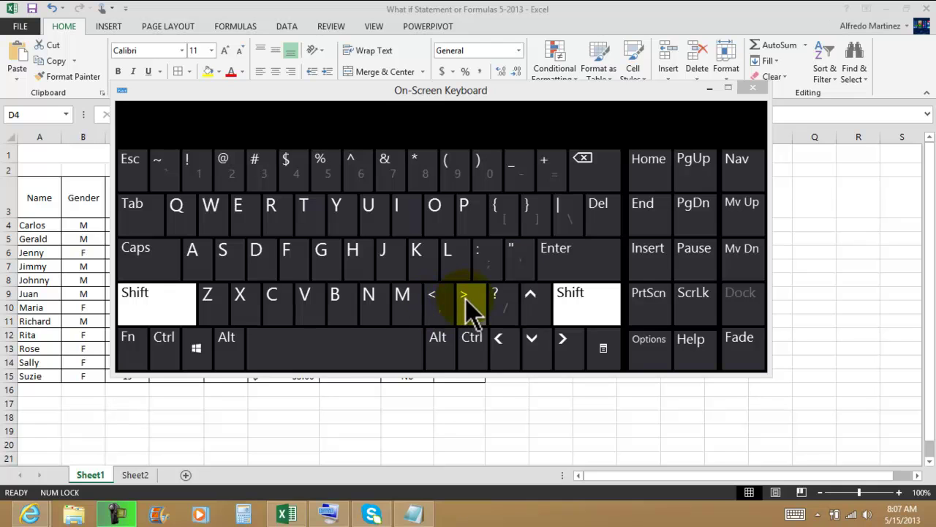
left_click(554, 183)
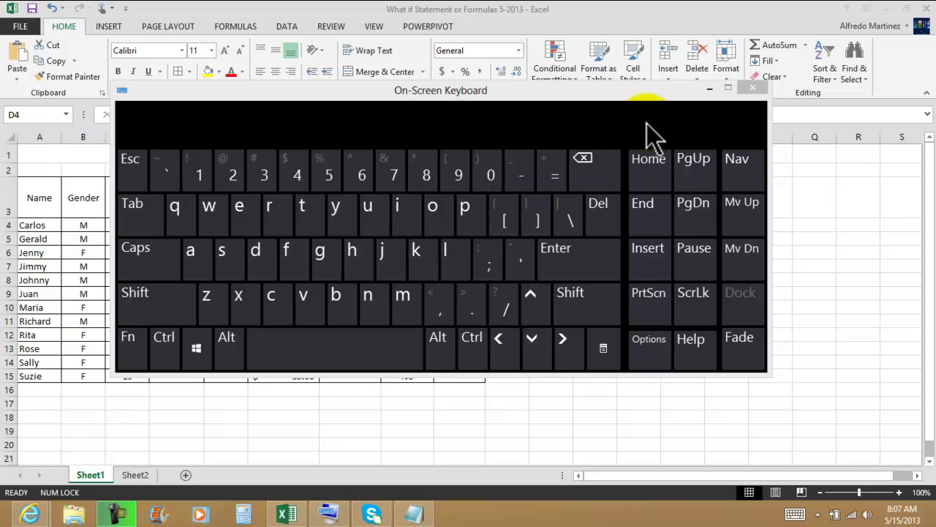
left_click(753, 88)
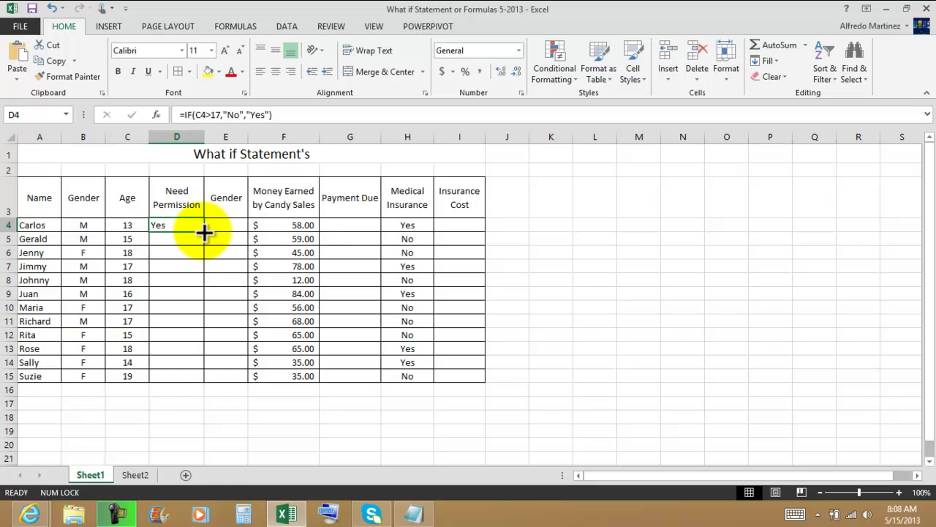
Fill the Need Permission formula from D4 down through D15 and check the copied formulas in D5 and D6.
left_click_drag(204, 231, 204, 380)
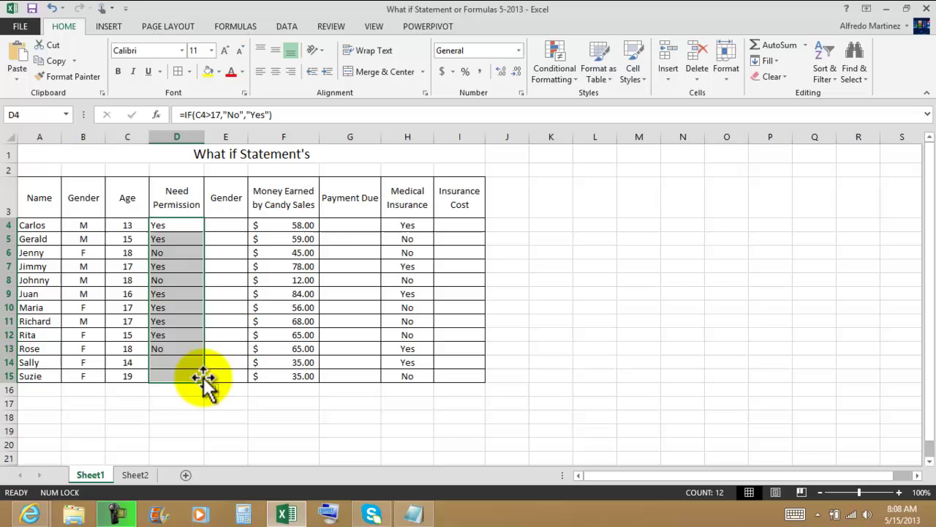
left_click(170, 240)
left_click(167, 253)
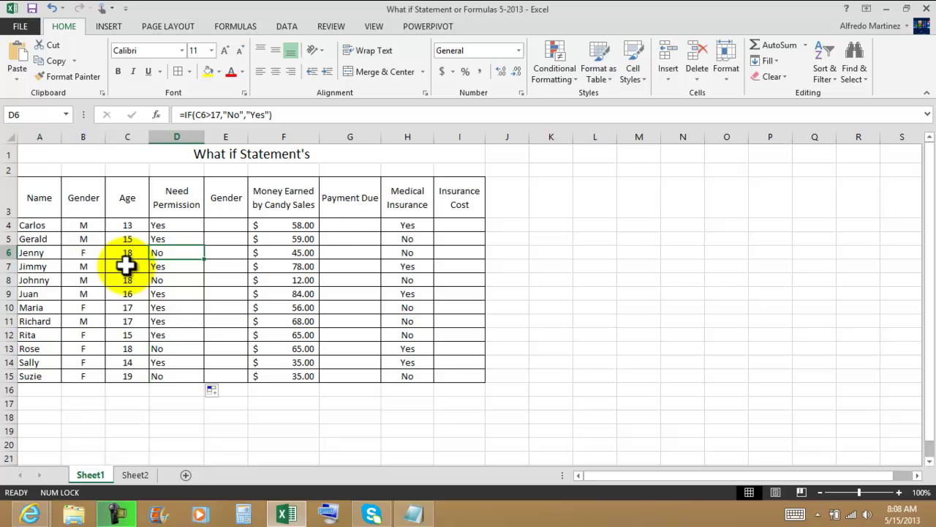
Check the copied Need Permission formulas in D7, D8, D13 and D15.
left_click(170, 267)
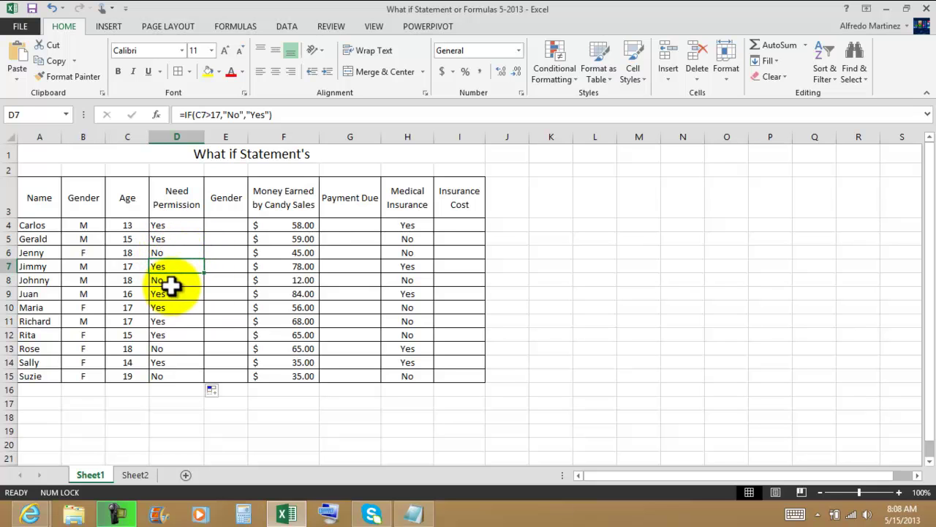
left_click(178, 282)
left_click(174, 349)
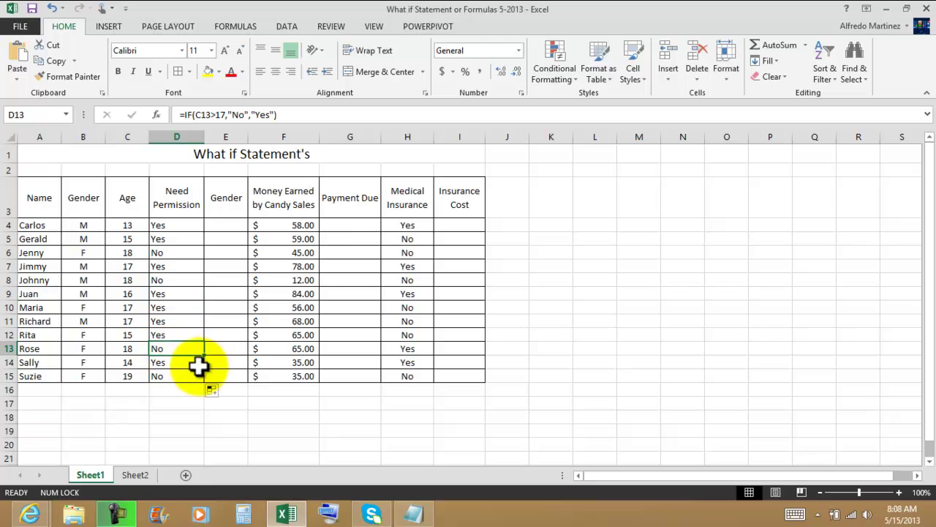
left_click(179, 375)
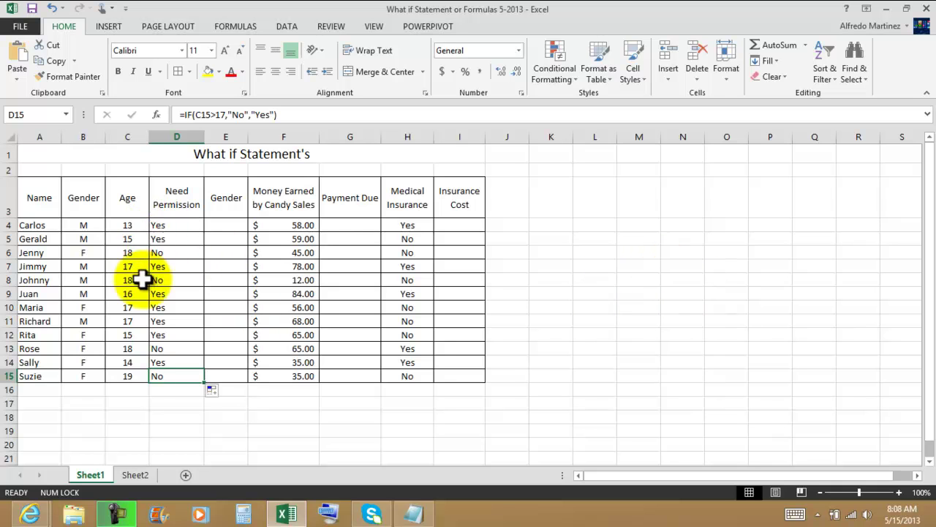
Draw a text box about as wide as columns A to F and place it below the table.
left_click(75, 419)
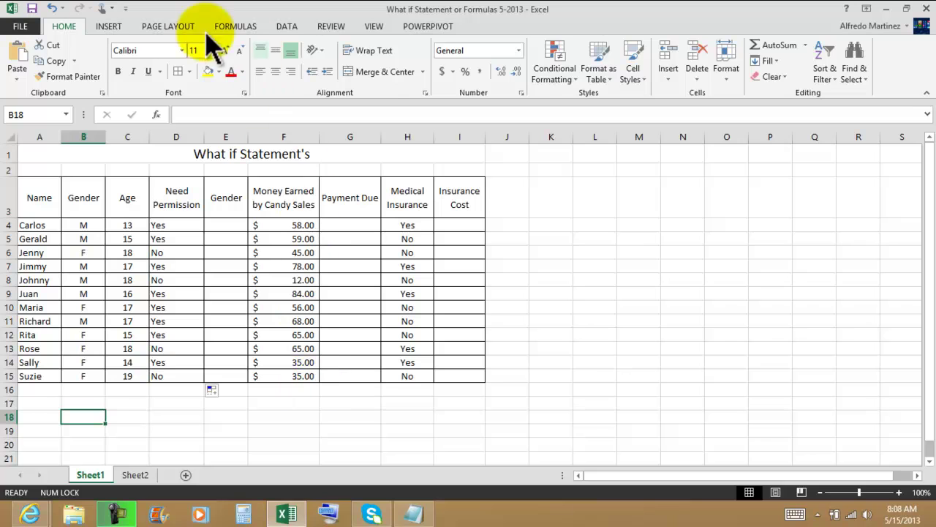
left_click(107, 27)
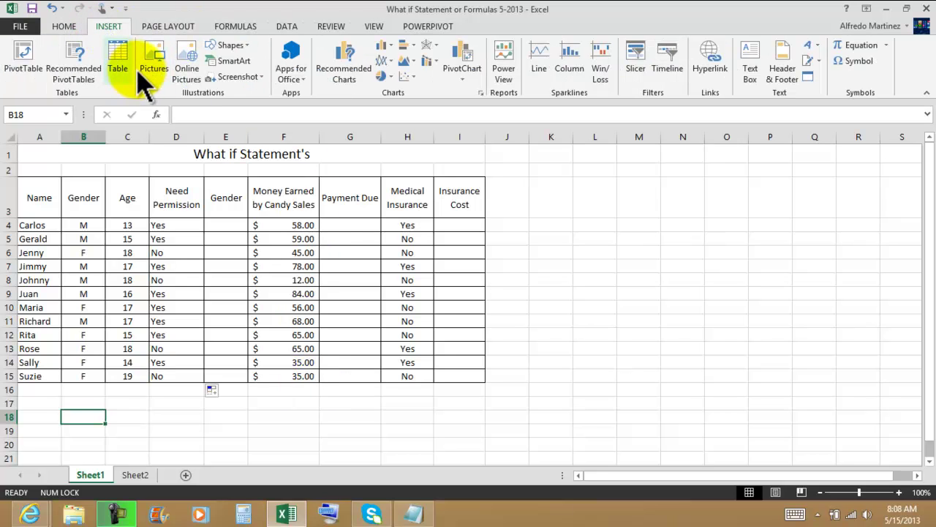
left_click(238, 45)
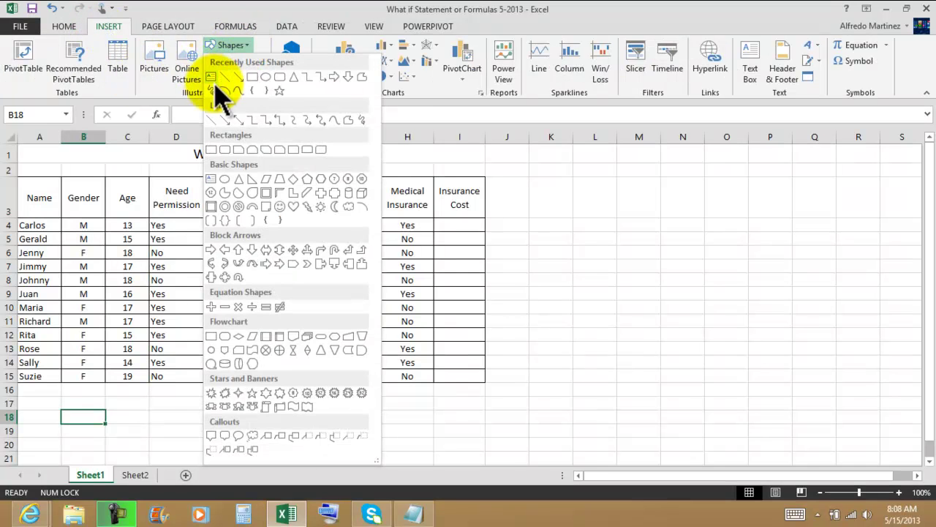
left_click(212, 76)
mouse_move(47, 406)
left_mouse_down()
mouse_move(119, 435)
mouse_move(282, 456)
mouse_move(261, 307)
mouse_move(285, 278)
mouse_move(308, 194)
left_mouse_up()
mouse_move(184, 248)
left_mouse_down()
mouse_move(186, 352)
mouse_move(196, 241)
left_mouse_up()
Shorten the text box to about four rows high, spanning rows 17 to 20 under the table, ready for text.
scroll(196, 271, "down", 5)
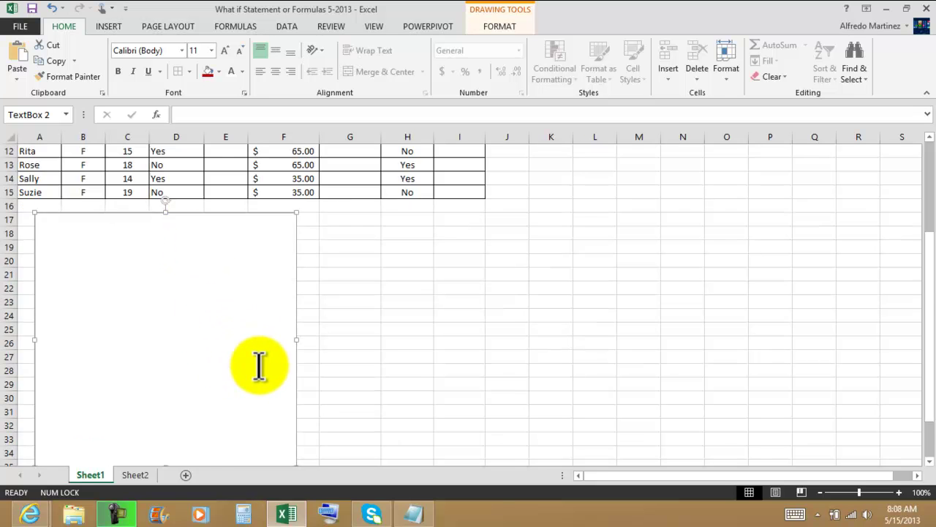
scroll(169, 195, "up", 5)
left_click_drag(167, 401, 169, 305)
scroll(217, 435, "up", 3)
scroll(243, 401, "down", 1)
left_click_drag(166, 388, 204, 382)
left_click(167, 351)
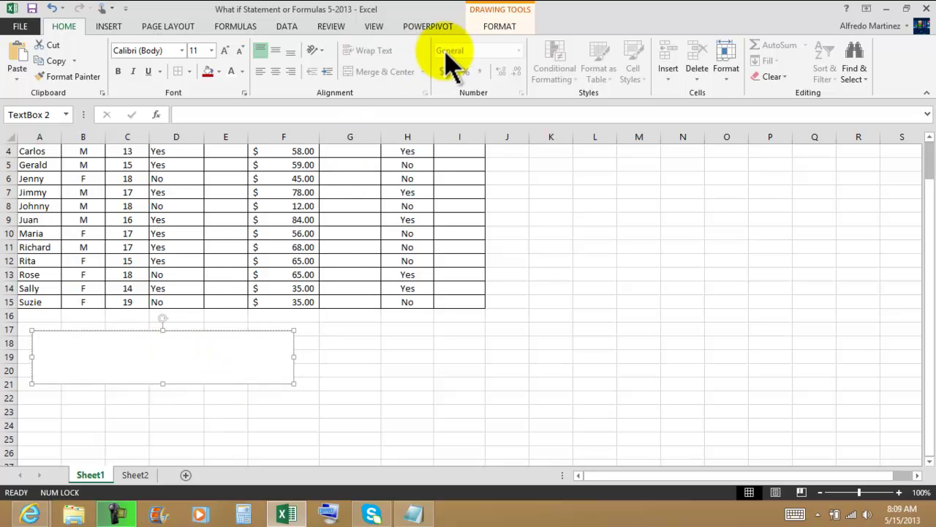
scroll(649, 296, "up", 1)
scroll(652, 278, "down", 1)
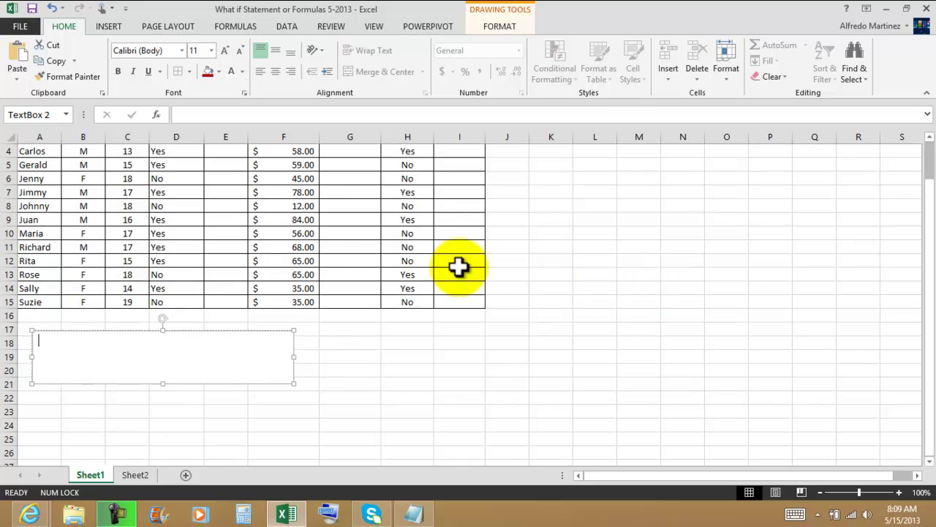
Copy the Need Permission formula =IF(C11>17,"No","Yes") from D11 into the text box.
left_click(164, 246)
left_click_drag(278, 115, 167, 117)
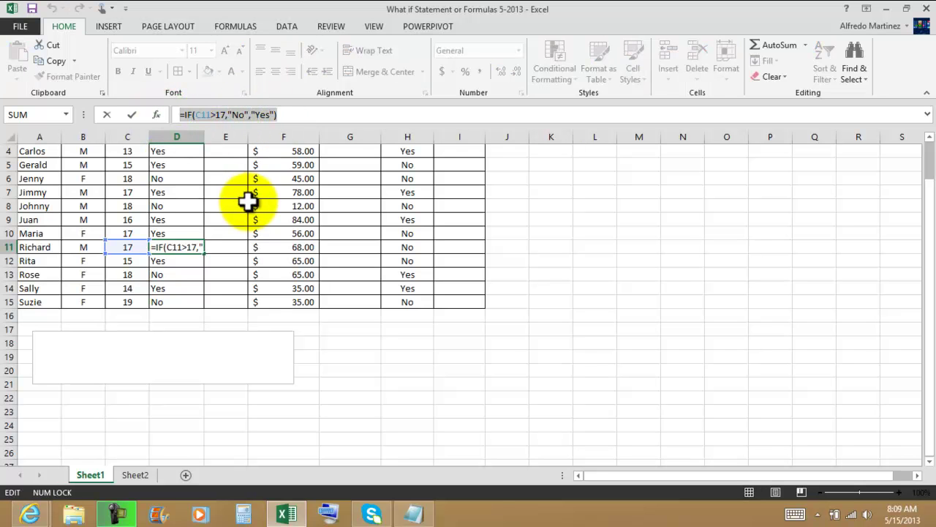
key("ctrl+c")
left_click(106, 365)
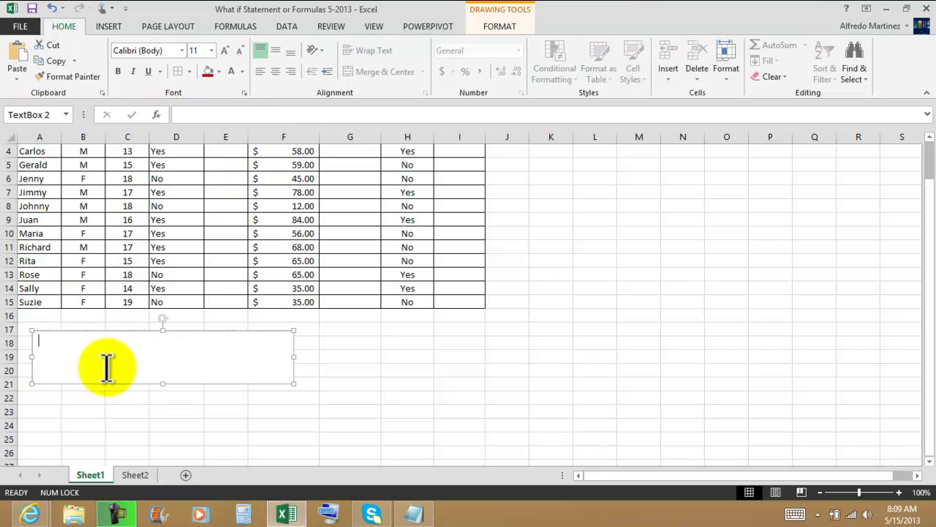
key("ctrl+v")
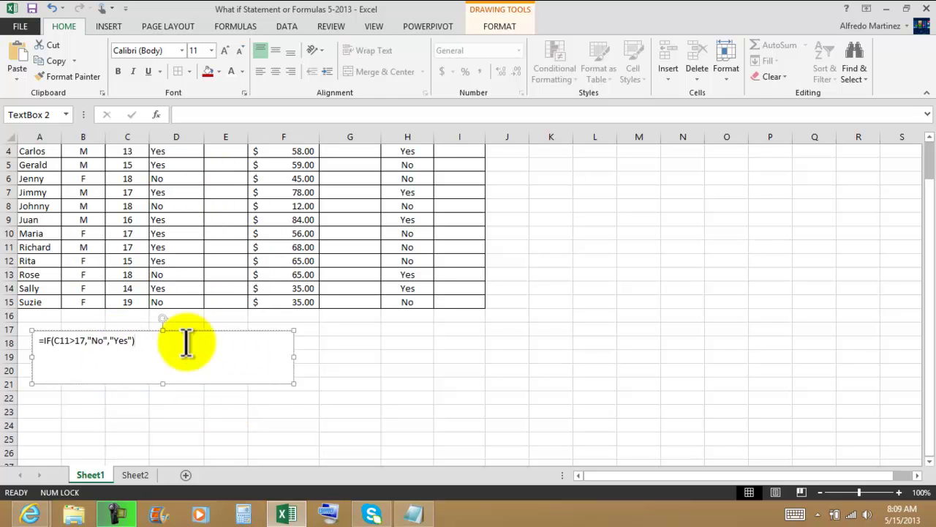
Shrink the text box to about 0.56" high by 2.41" wide and centre its text vertically and horizontally.
left_click_drag(293, 381, 190, 368)
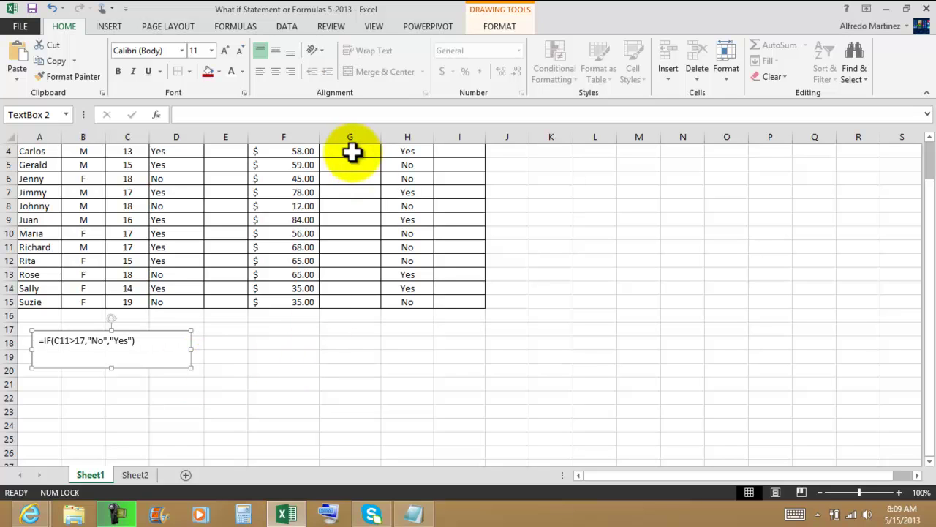
left_click(277, 50)
left_click(276, 71)
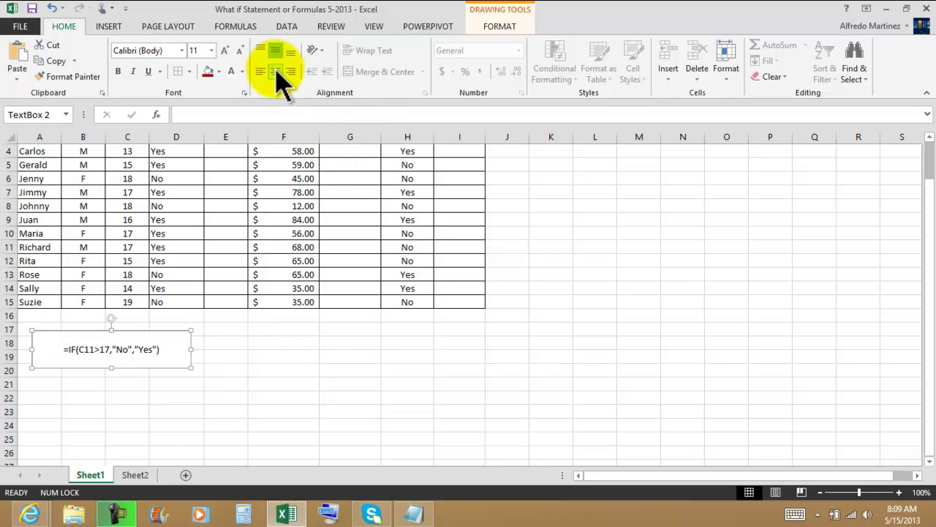
Fill the formula text box with light blue and enlarge its text to 16 points.
left_click(500, 31)
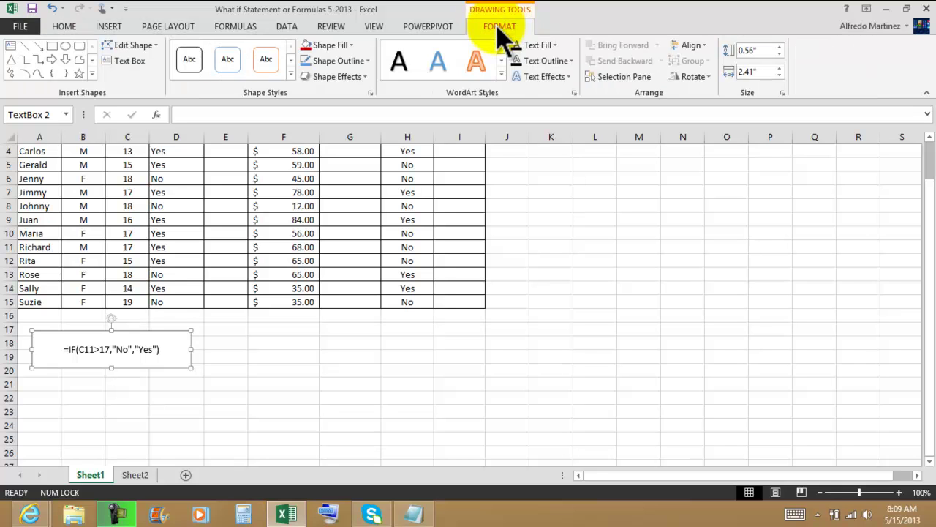
left_click(351, 46)
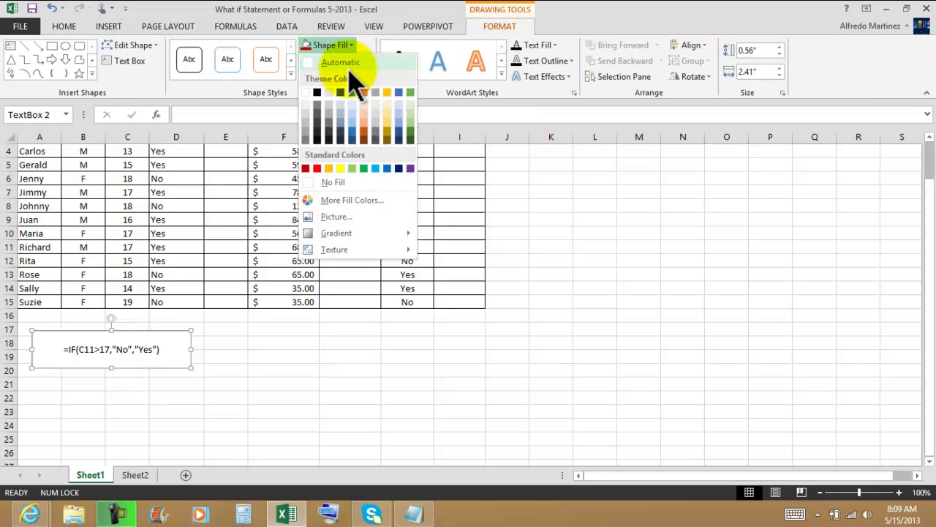
left_click(375, 170)
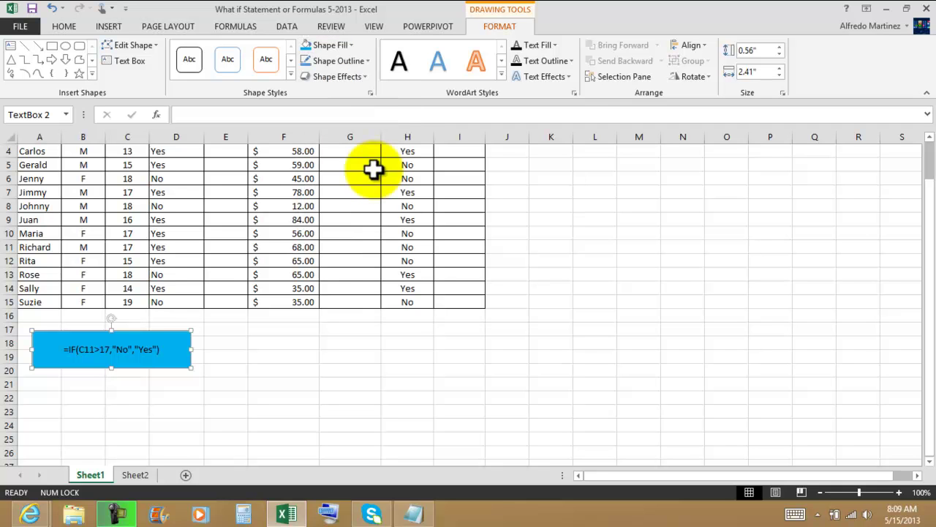
left_click(63, 27)
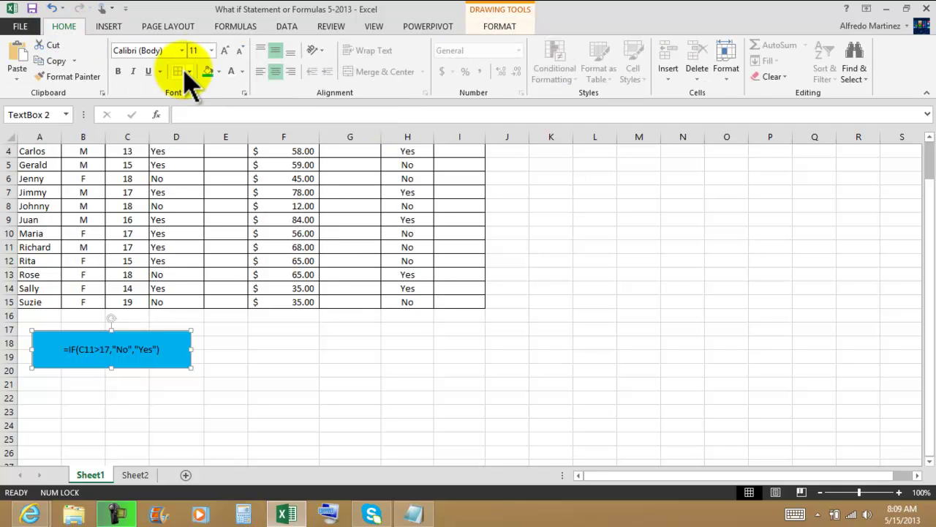
left_click(227, 51)
left_click(227, 51)
left_click(227, 51)
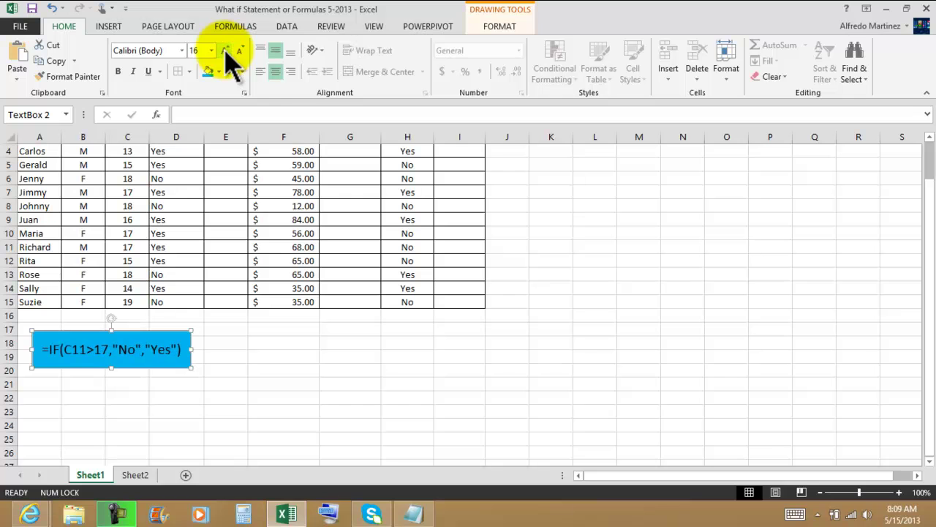
left_click(267, 395)
scroll(366, 368, "up", 1)
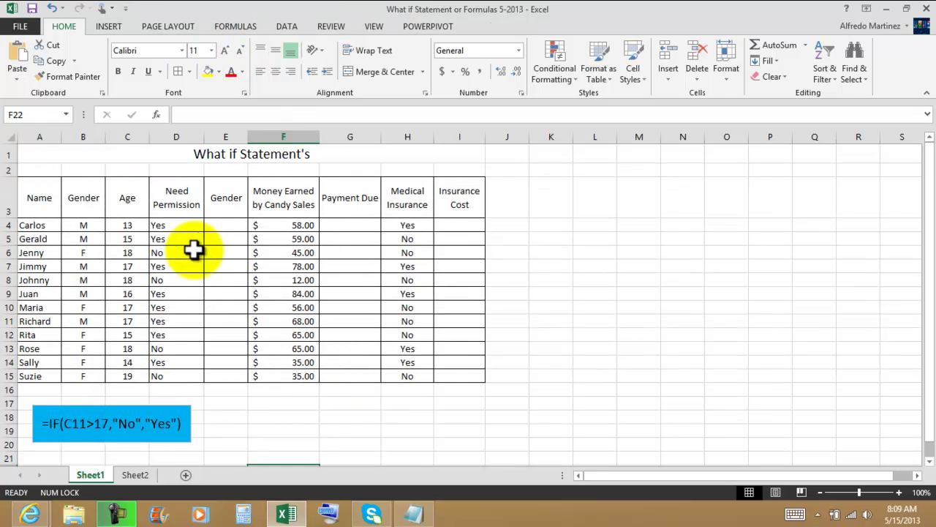
Centre the Need Permission results in D4:D15 both vertically and horizontally.
left_click_drag(135, 225, 132, 370)
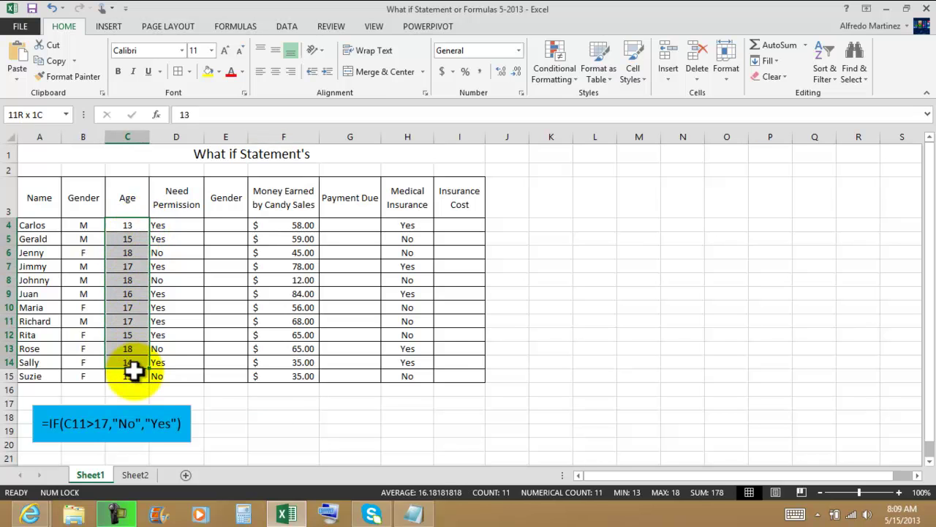
left_click_drag(184, 228, 181, 374)
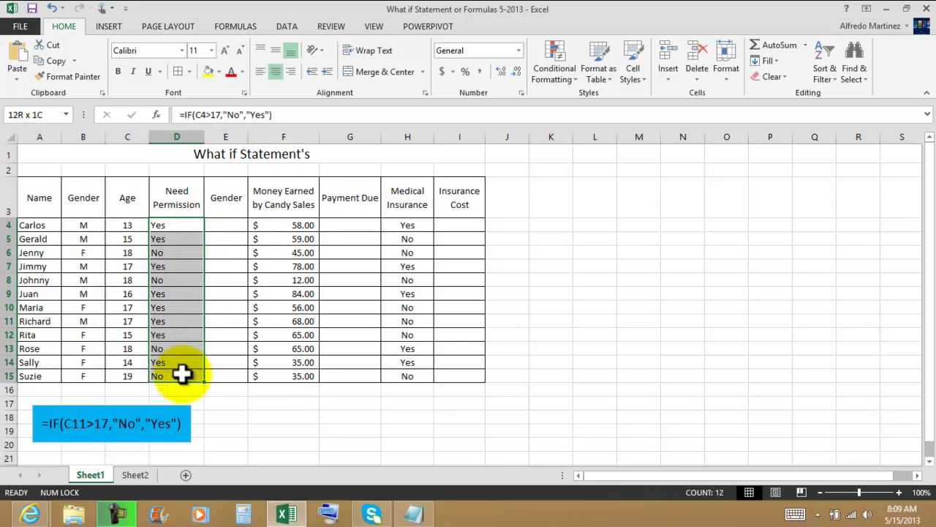
left_click(274, 52)
left_click(276, 72)
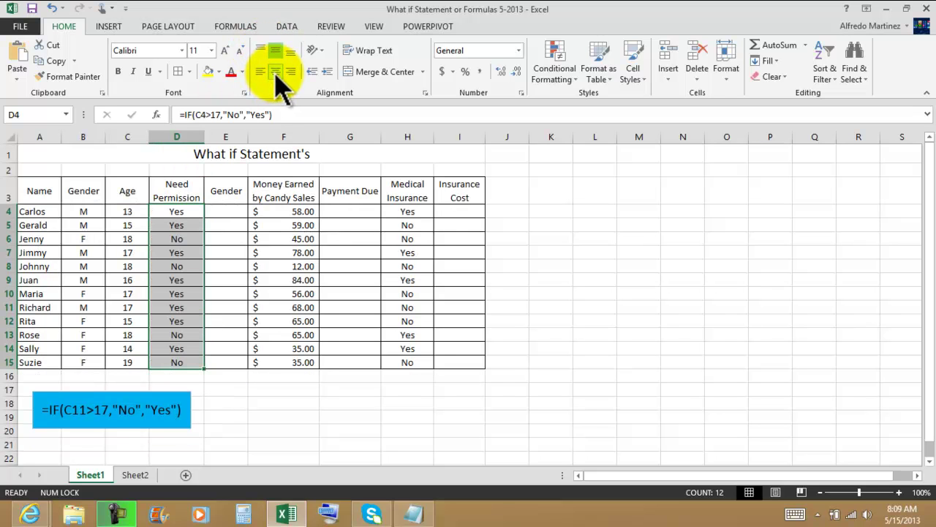
Fill the Need Permission cells D4:D15 with the same light blue as the formula text box.
left_click(218, 72)
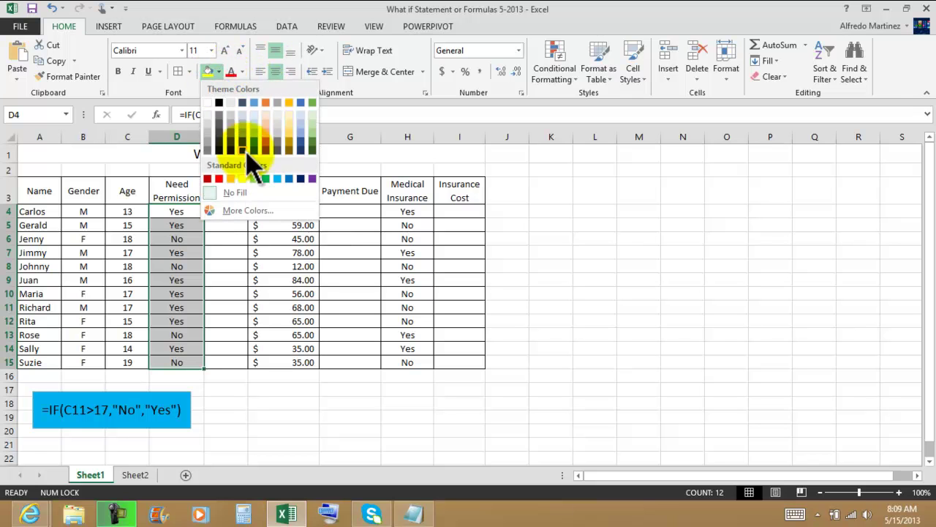
left_click(278, 180)
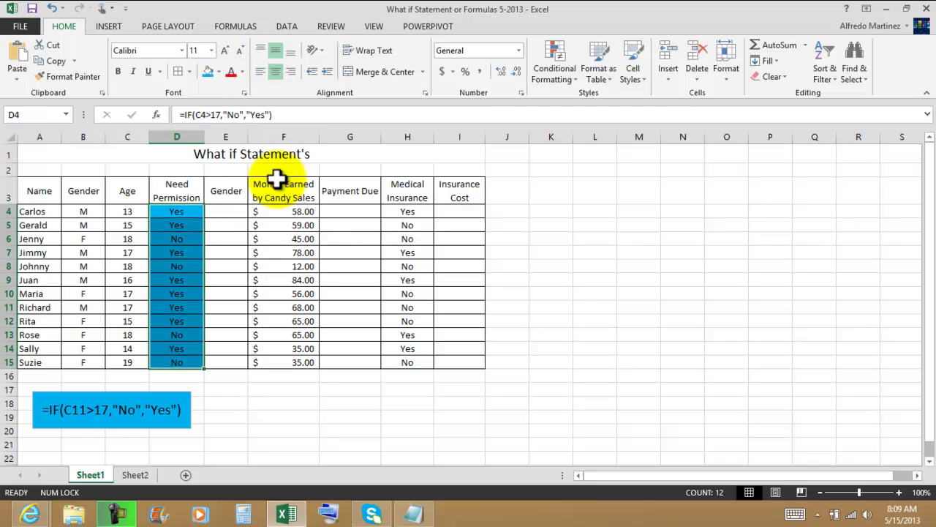
left_click(261, 417)
left_click_drag(183, 212, 184, 361)
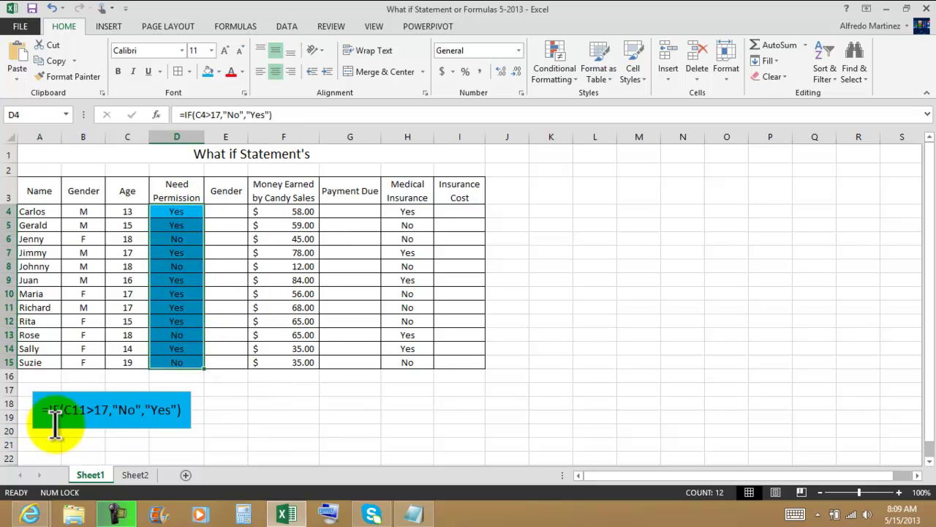
left_click(219, 71)
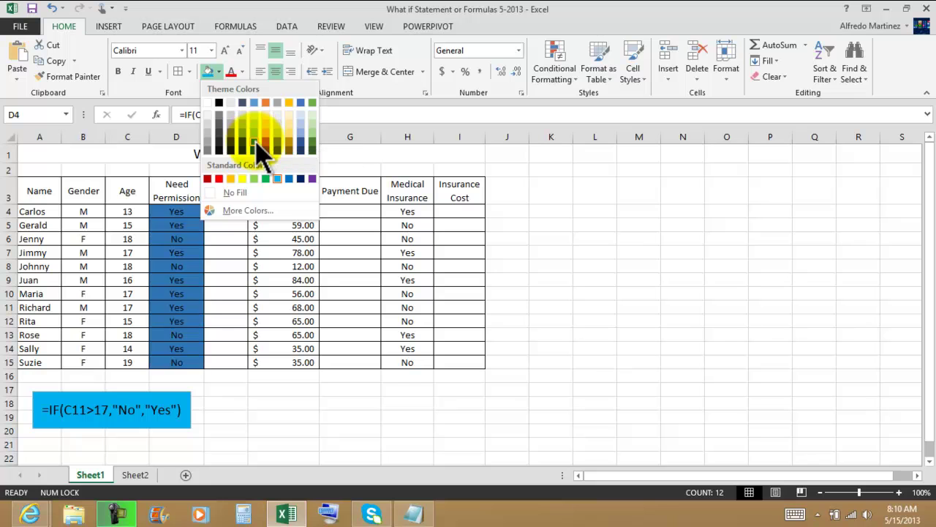
left_click(277, 179)
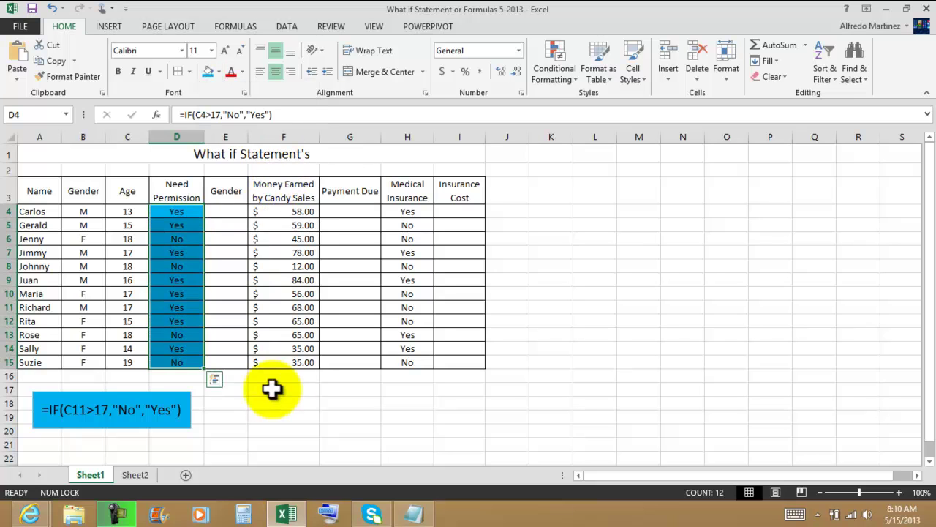
left_click(226, 416)
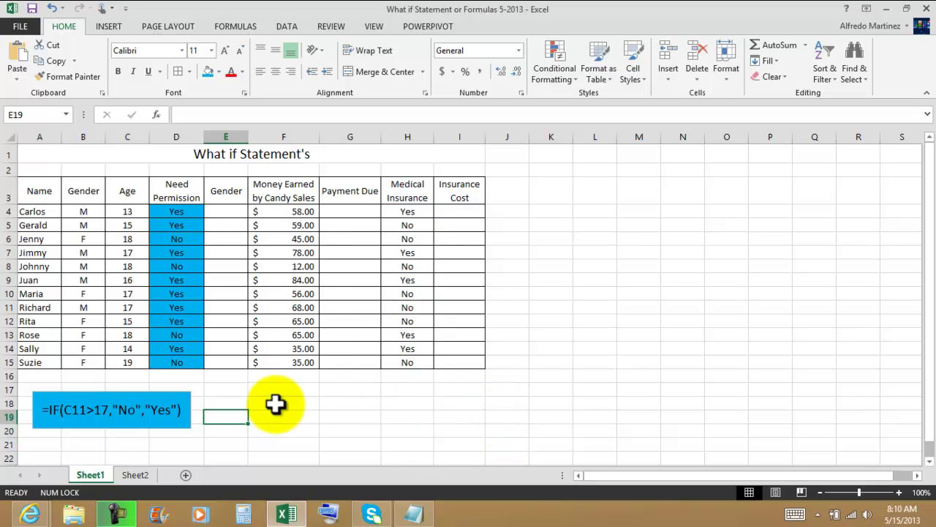
Enter the formula =IF(B4="M","Boy","Girl") in the second Gender column's cell E4.
left_click(234, 212)
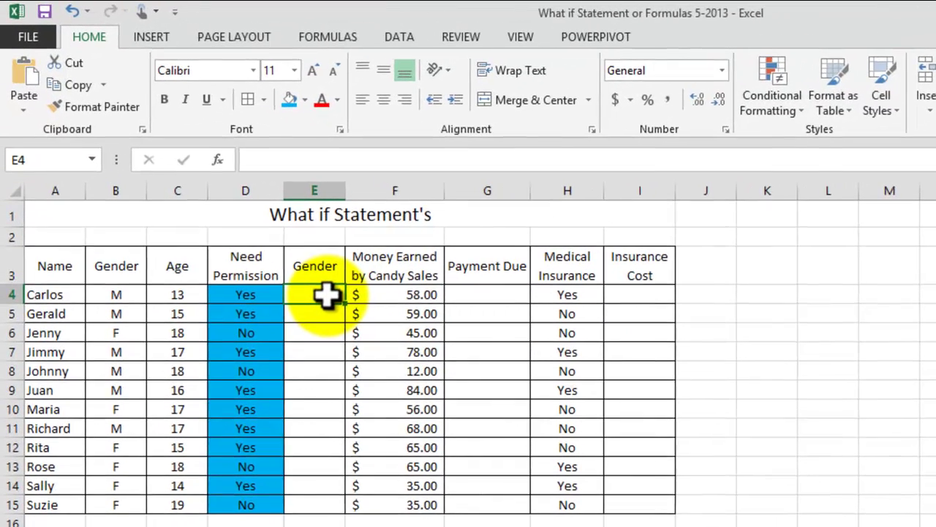
type("=")
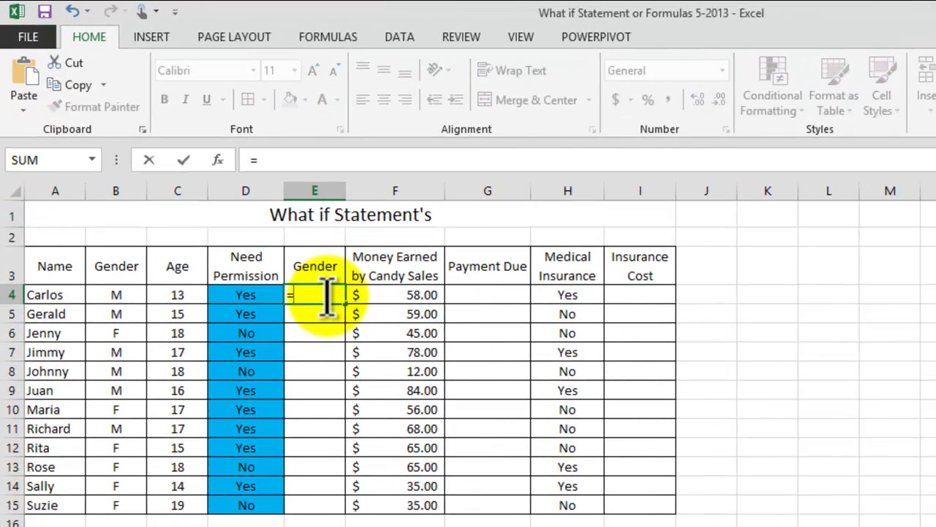
type("if(")
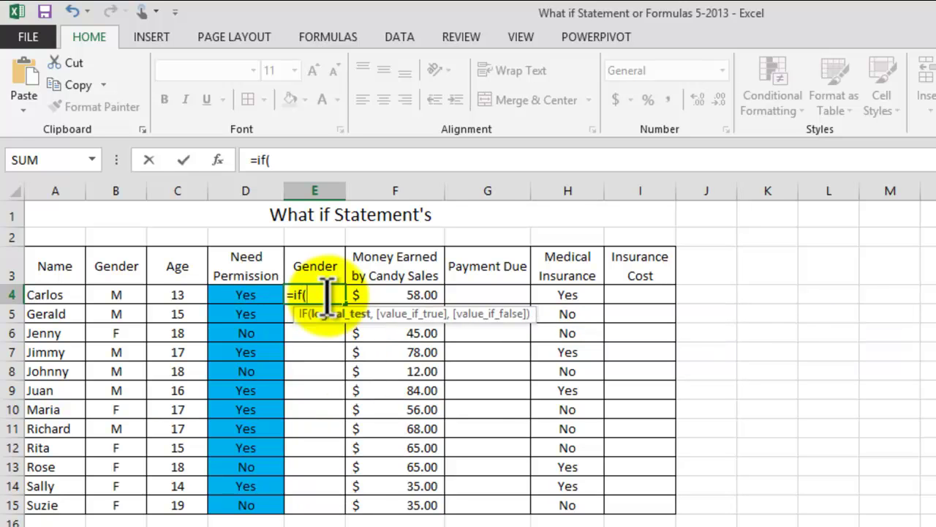
left_click(107, 294)
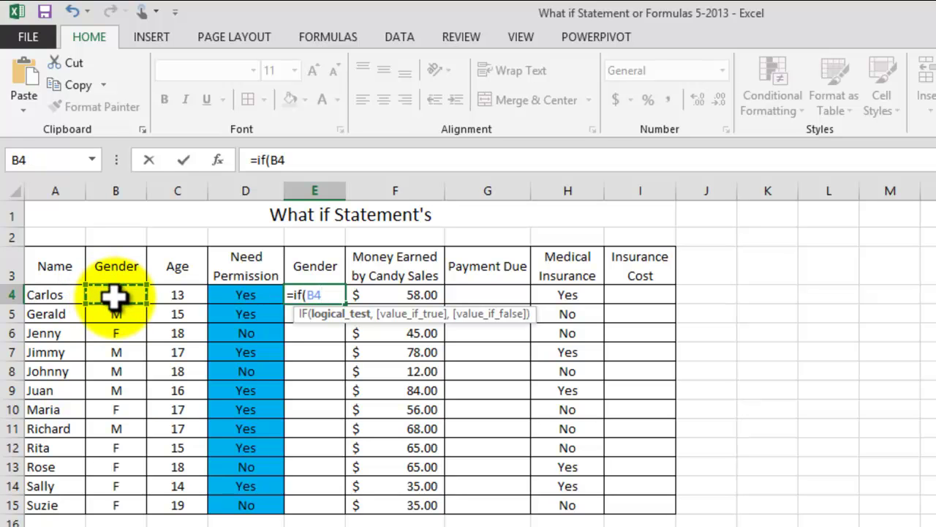
type("=")
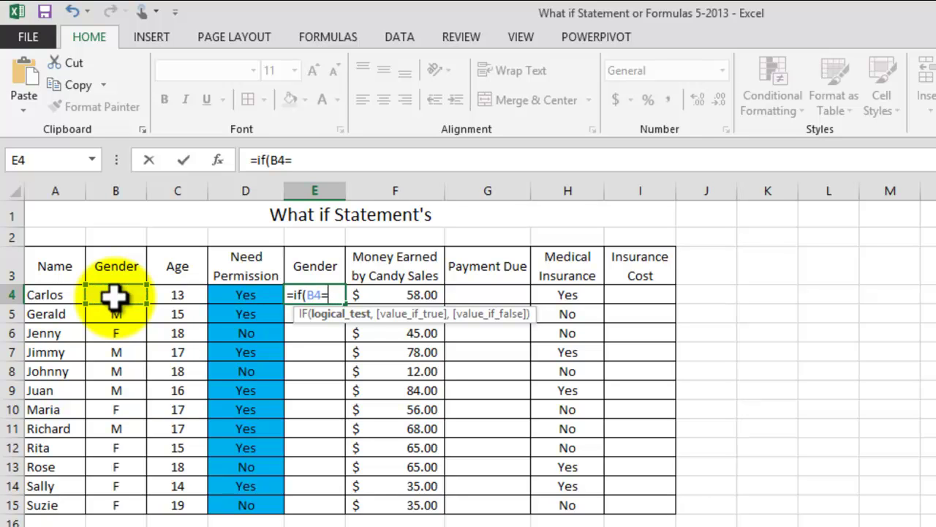
type("\"M")
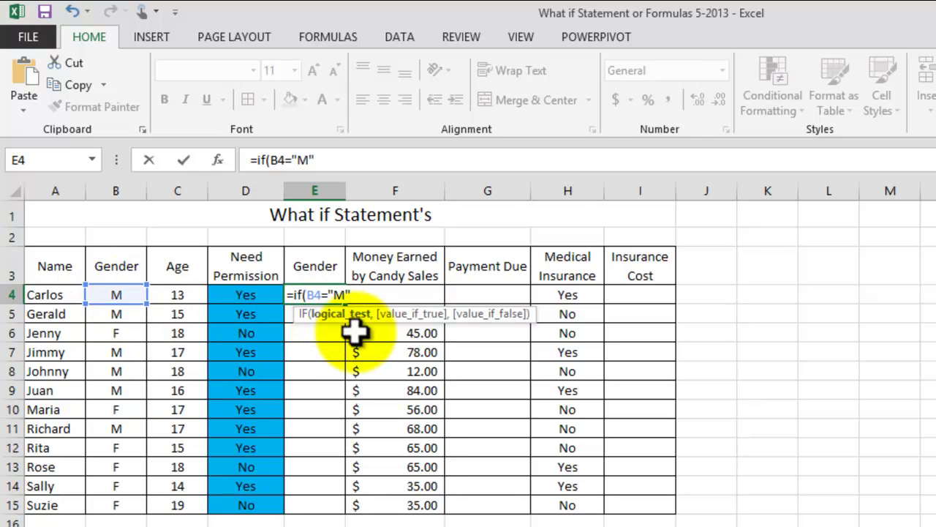
type(",\"Boy")
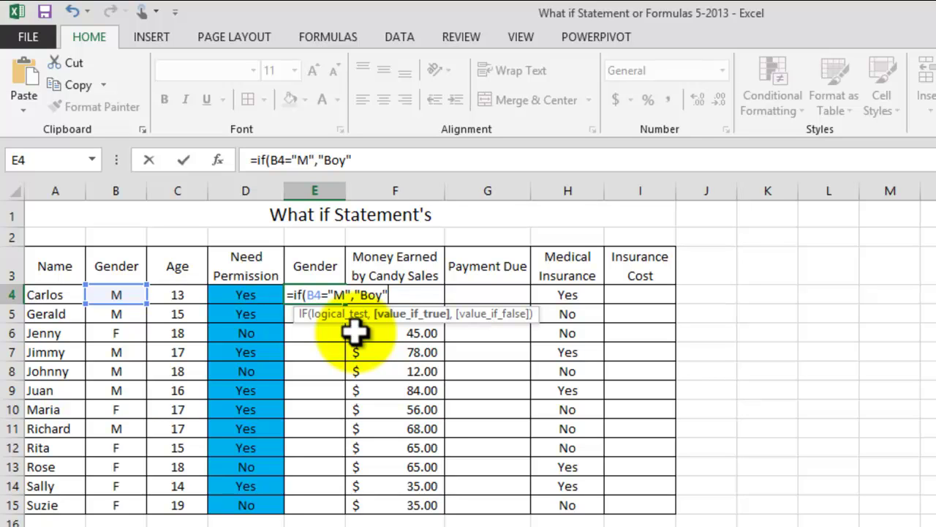
type(",\"Girl\"")
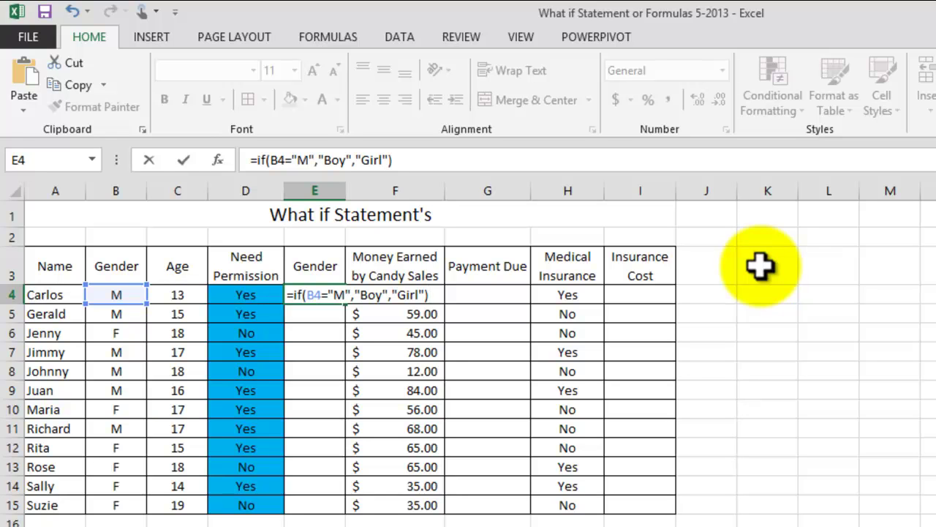
key("Return")
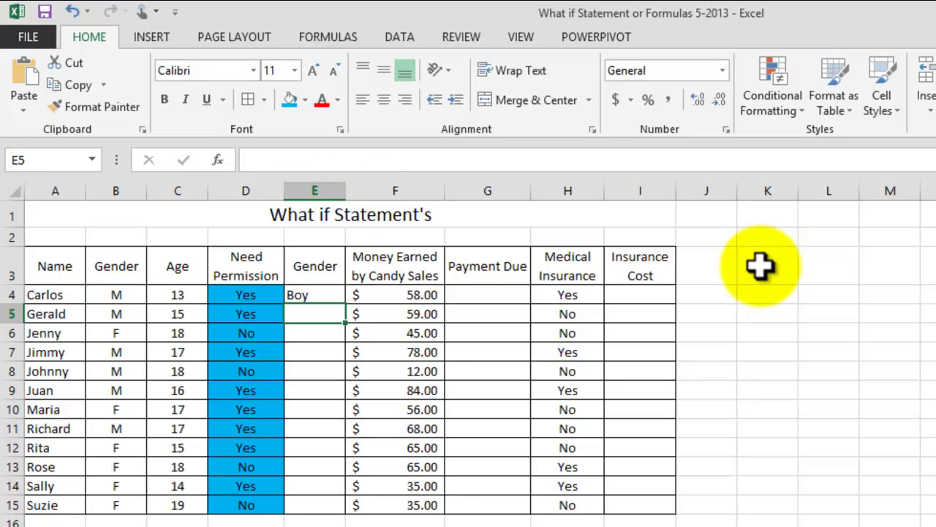
Fill the Gender formula from E4 down through E15 and centre the results both horizontally and vertically.
left_click(305, 297)
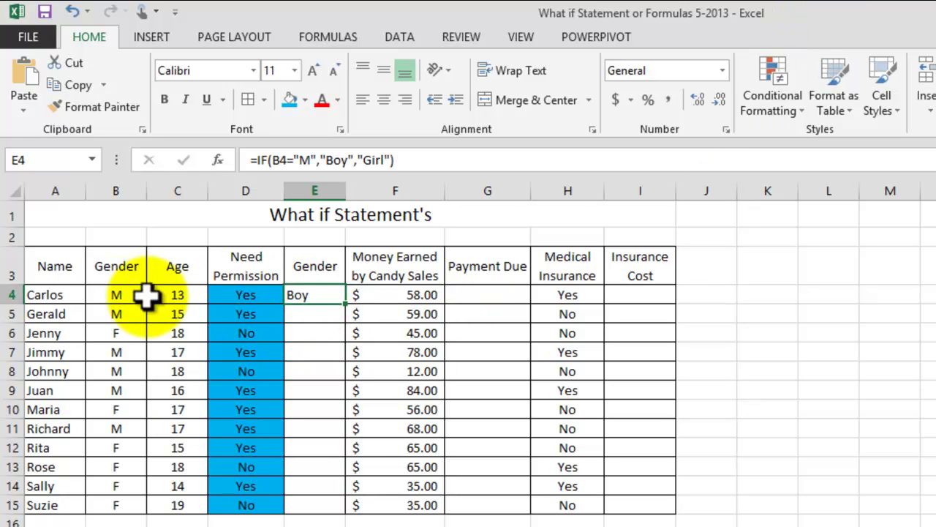
left_click_drag(344, 305, 348, 513)
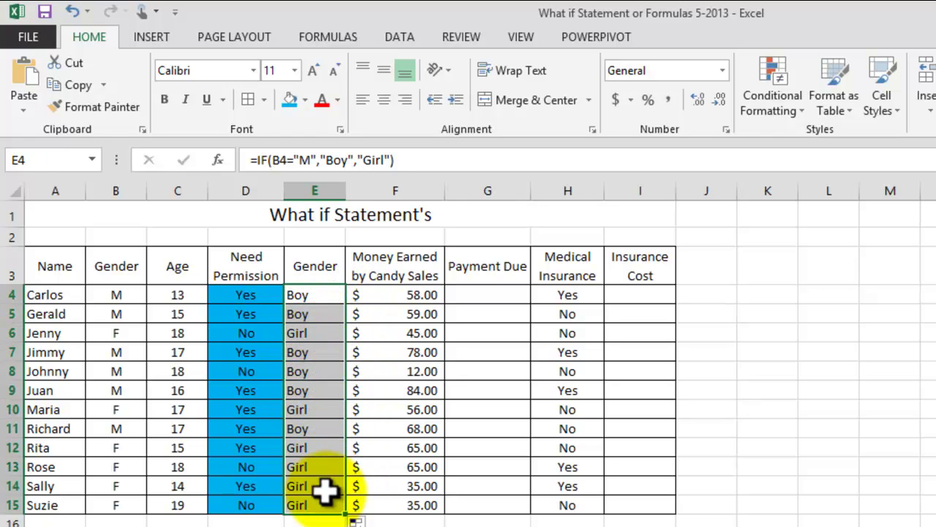
left_click(385, 101)
left_click(384, 72)
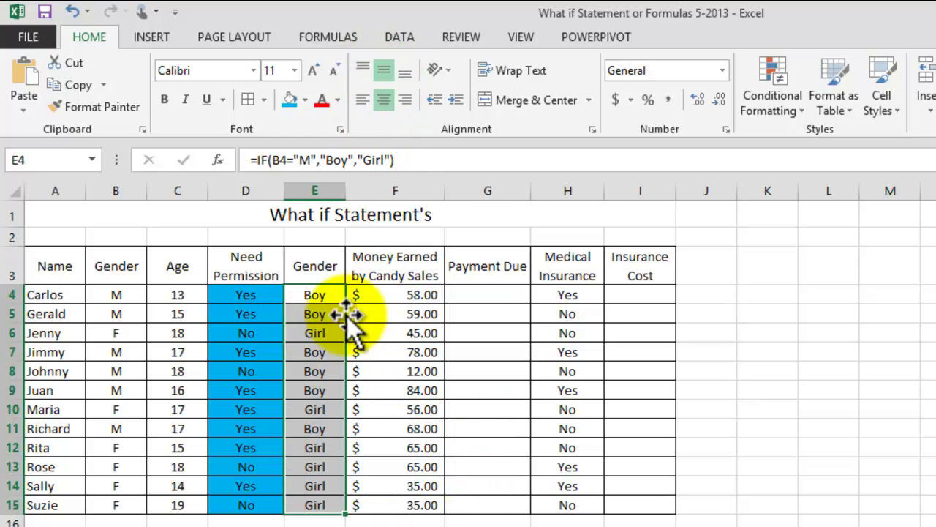
Copy the full text of E4's Gender formula and leave the cell without changing it.
left_click(426, 158)
left_click_drag(426, 157, 230, 156)
key("ctrl+c")
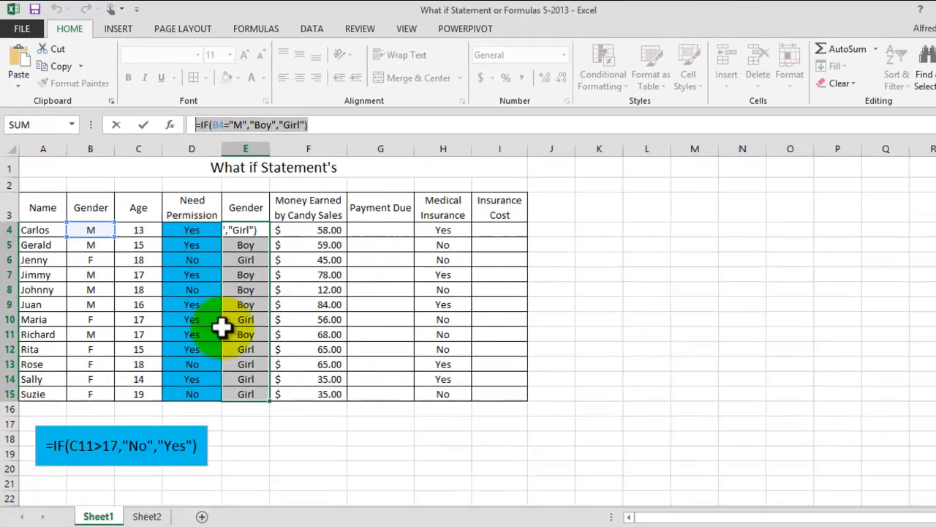
left_click(238, 413)
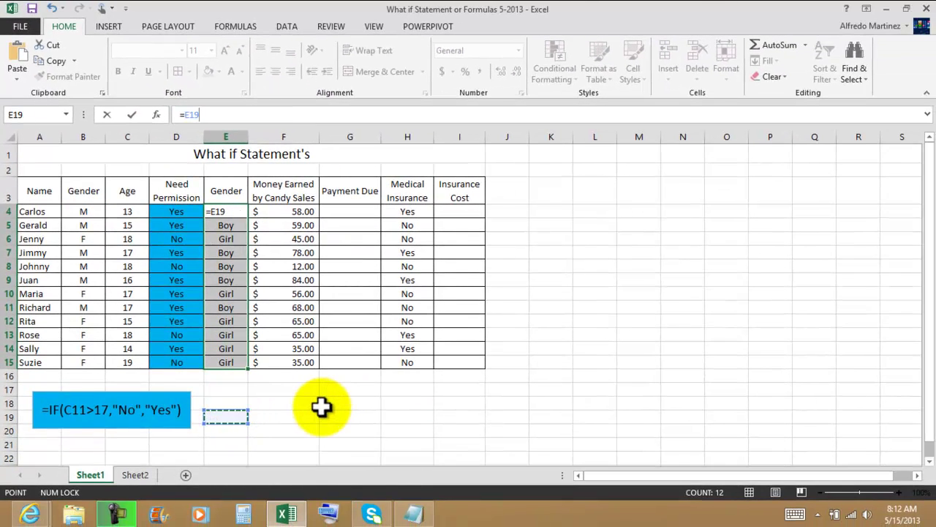
key("Escape")
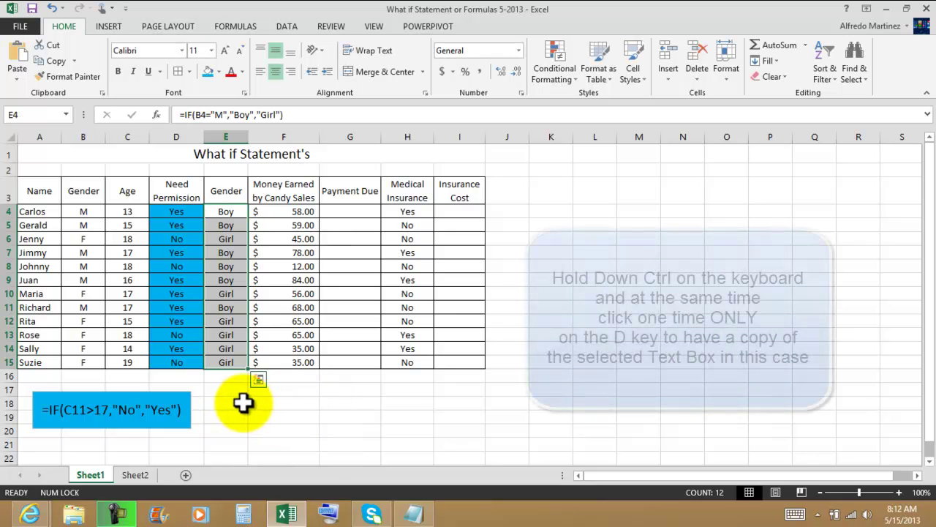
left_click(219, 404)
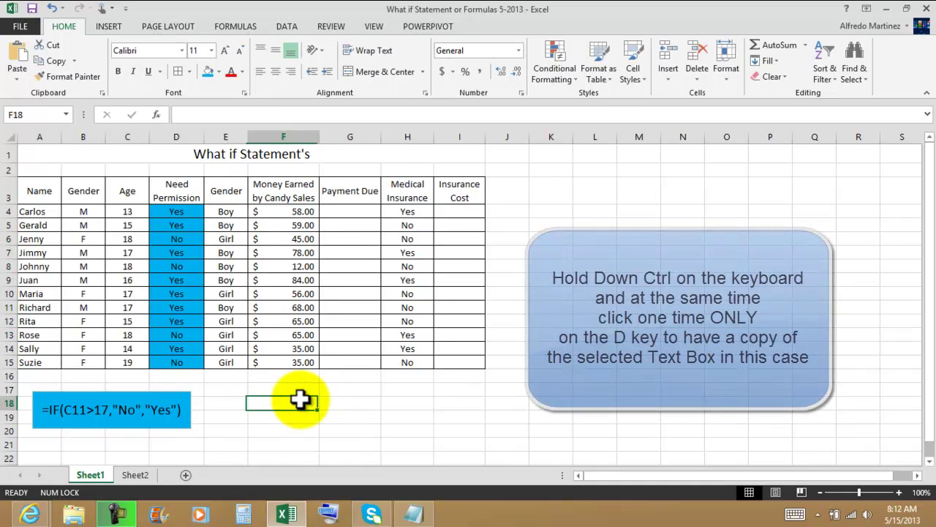
Duplicate the light blue formula text box and place the copy beside the original, starting under column E.
left_click(183, 395)
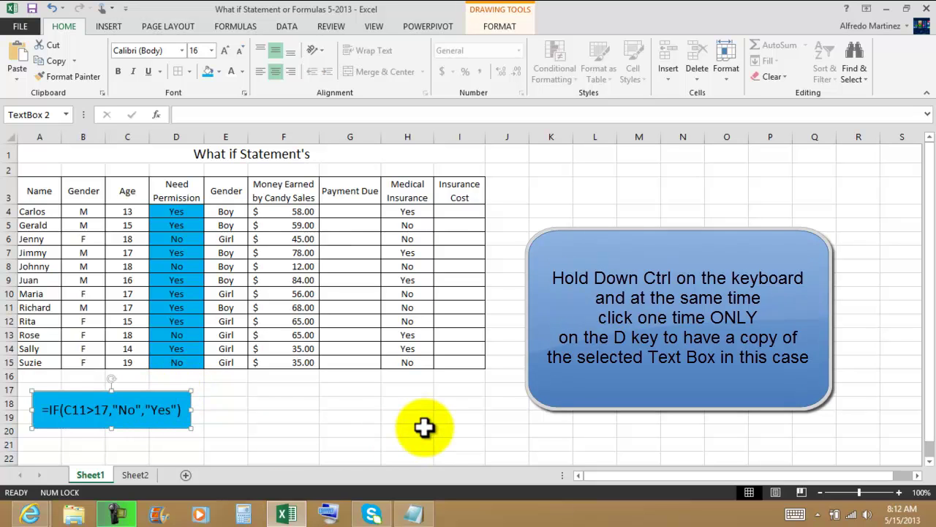
key("ctrl+d")
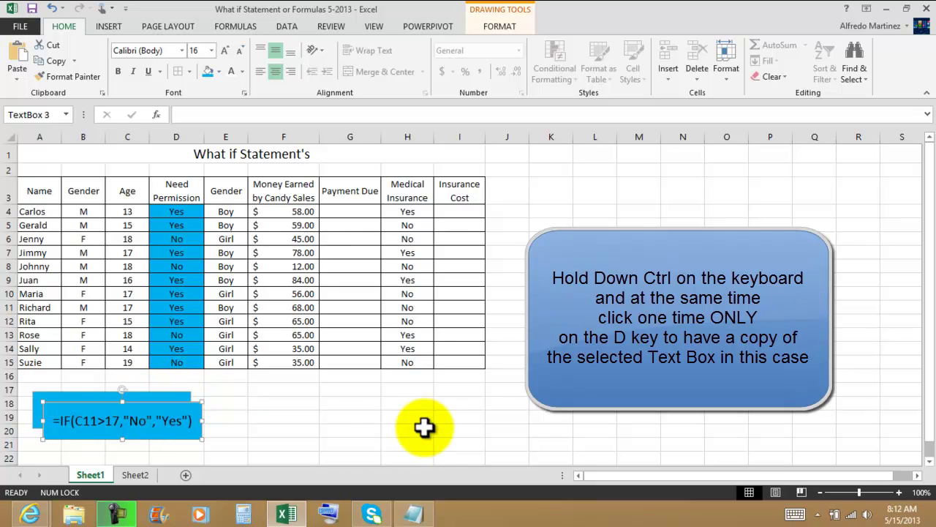
key("Right")
key("Right")
key("Right")
key("Right")
key("Right")
key("Right")
key("Right")
key("Right")
key("Right")
key("Right")
key("Right")
key("Right")
key("Right")
key("Right")
key("Right")
key("Right")
key("Right")
key("Right")
key("Right")
key("Right")
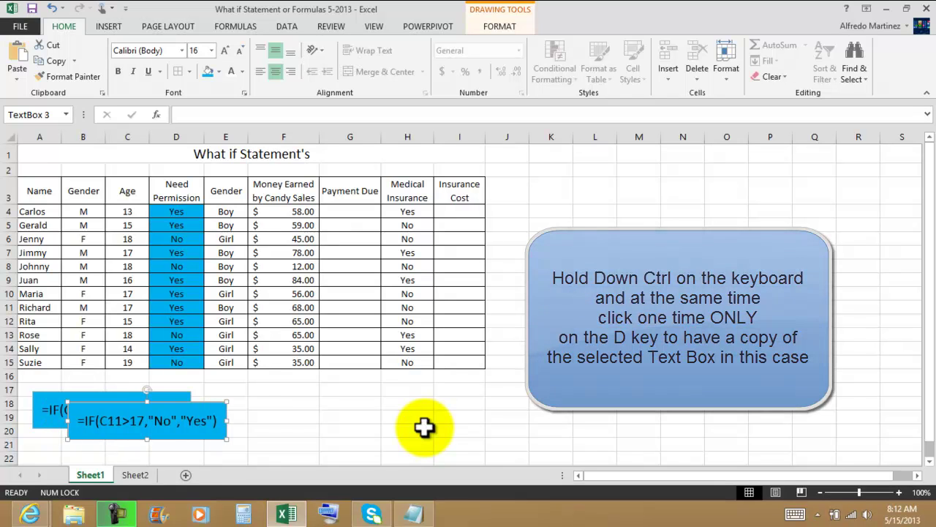
key("Up")
key("Up")
key("Up")
key("Up")
key("Up")
key("Up")
key("Up")
key("Up")
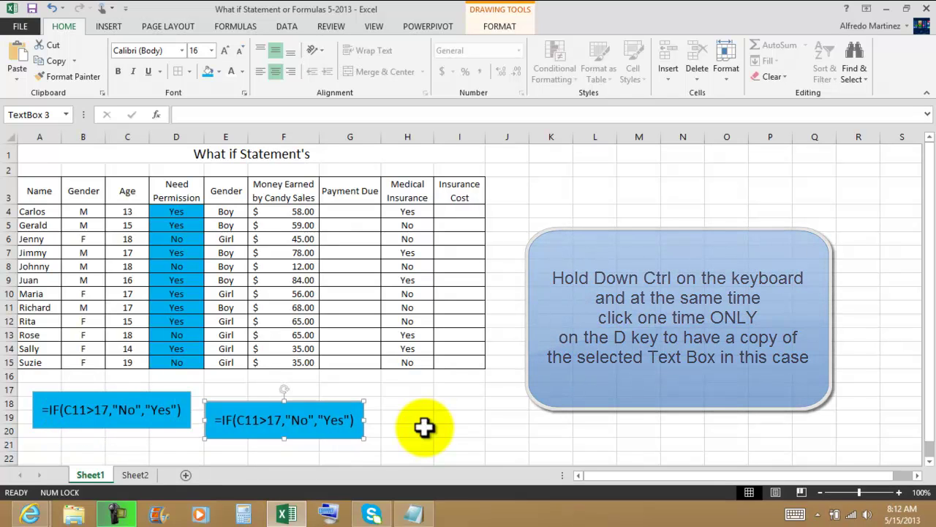
key("Up")
key("Up")
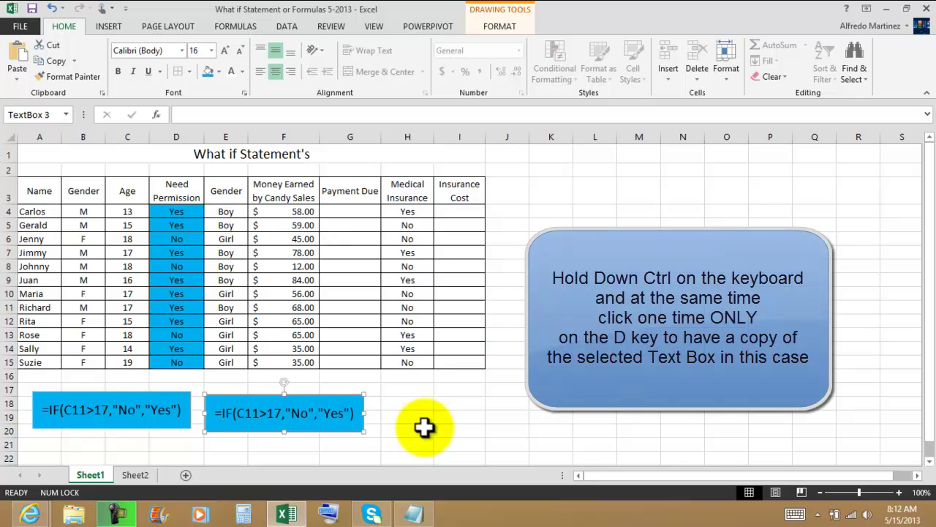
Replace the duplicate box's text with the copied Gender formula, widen it to 2.5" and line it up with the first box.
double_click(300, 415)
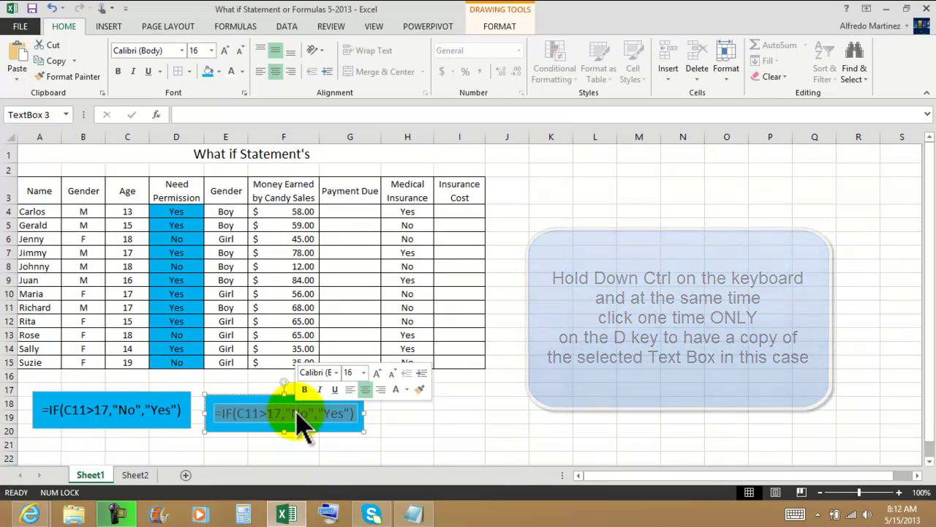
key("ctrl+a")
key("ctrl+v")
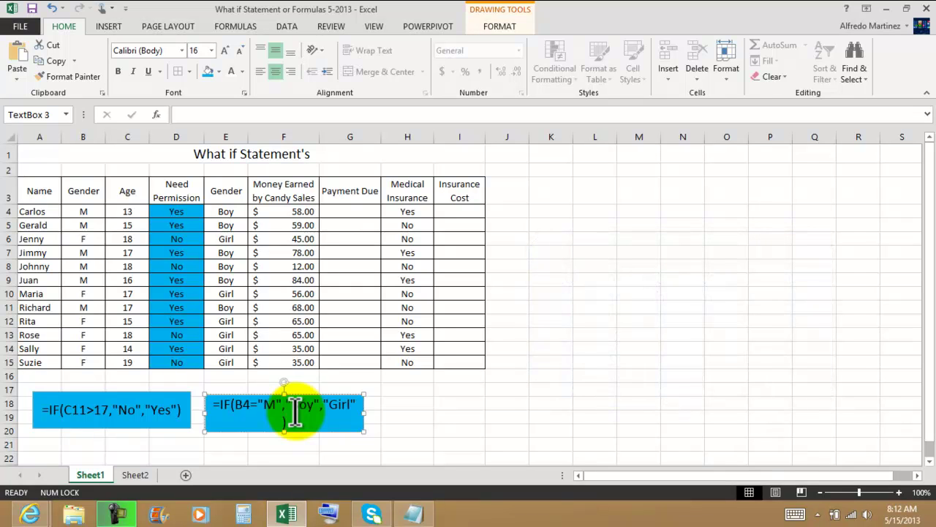
left_click_drag(363, 412, 371, 412)
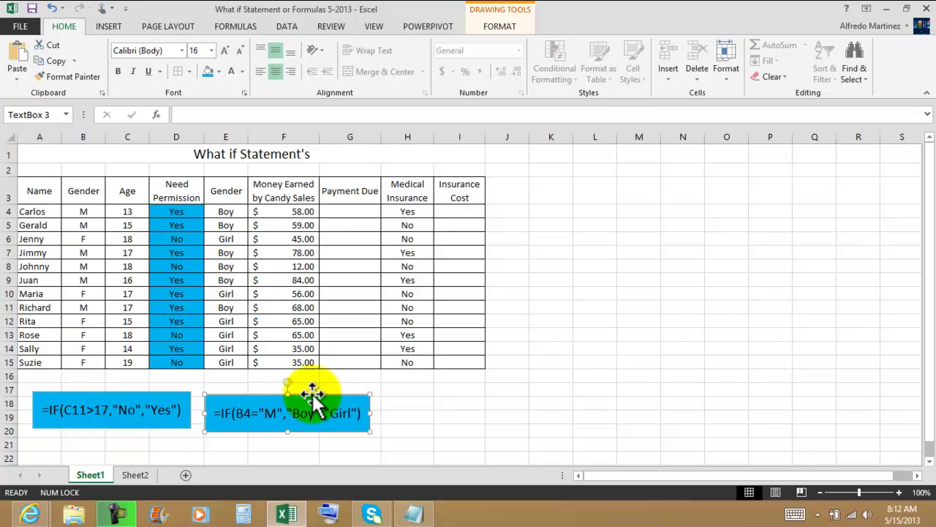
left_click_drag(313, 395, 311, 392)
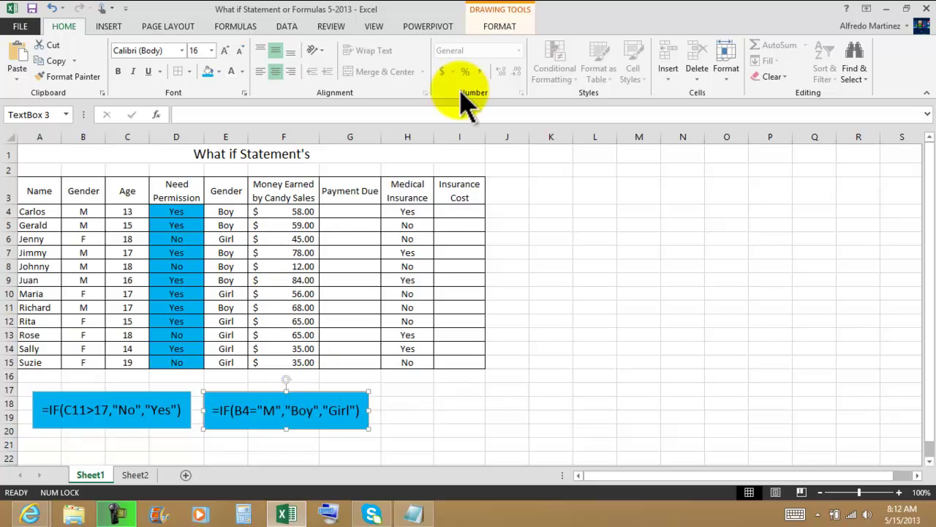
Fill the Gender formula text box with dark red and make its text white.
left_click(499, 29)
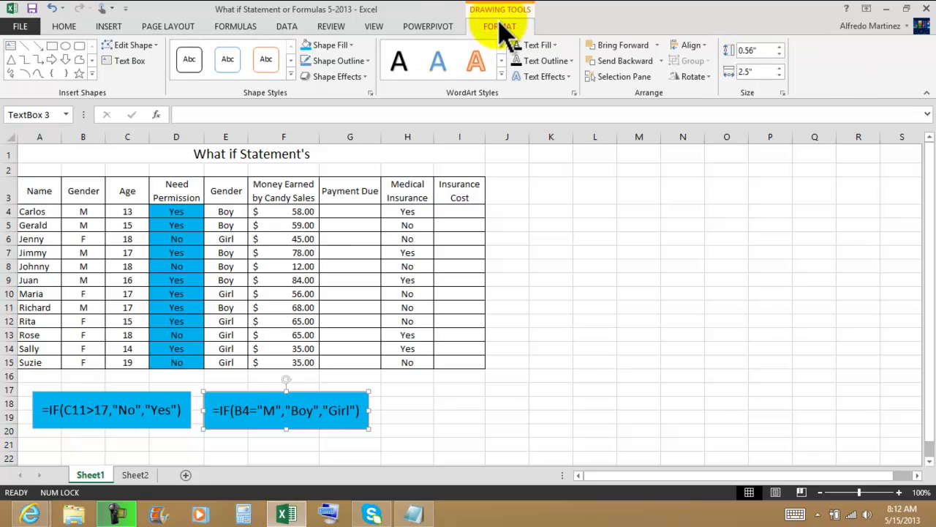
left_click(353, 46)
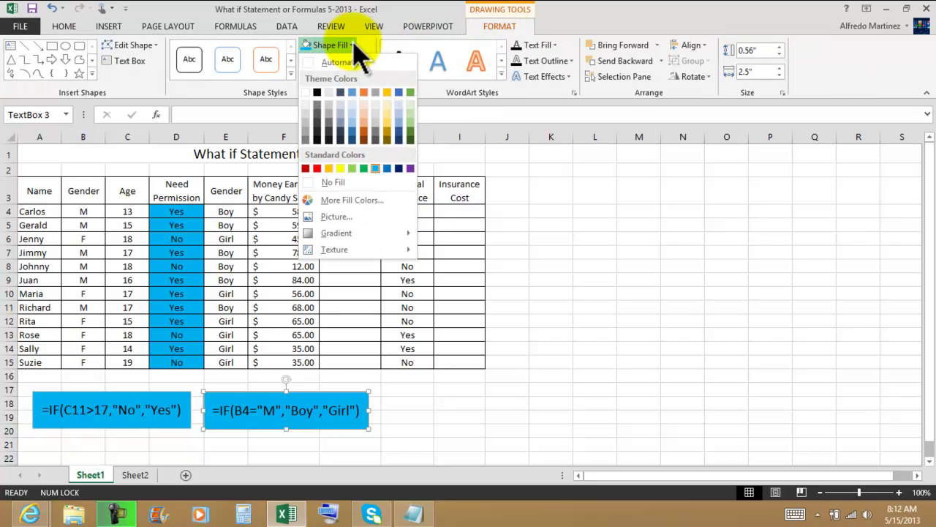
left_click(306, 169)
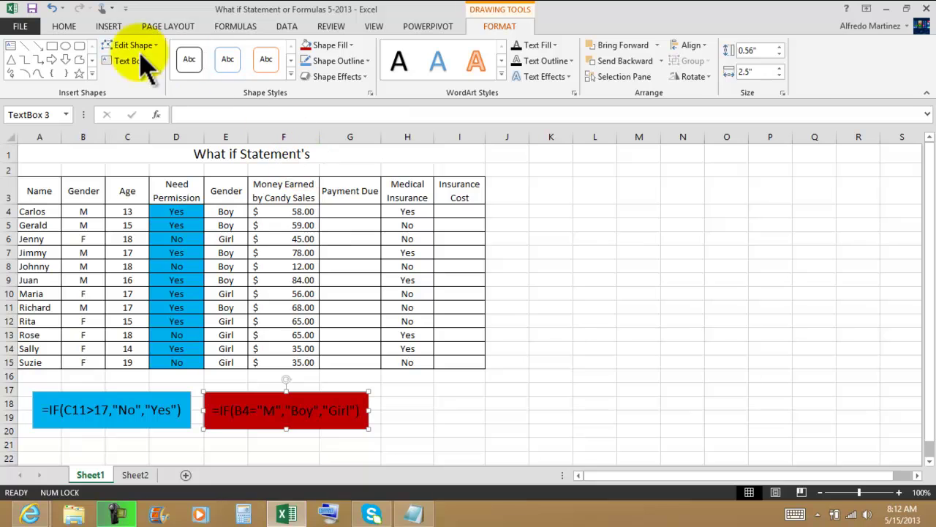
left_click(66, 28)
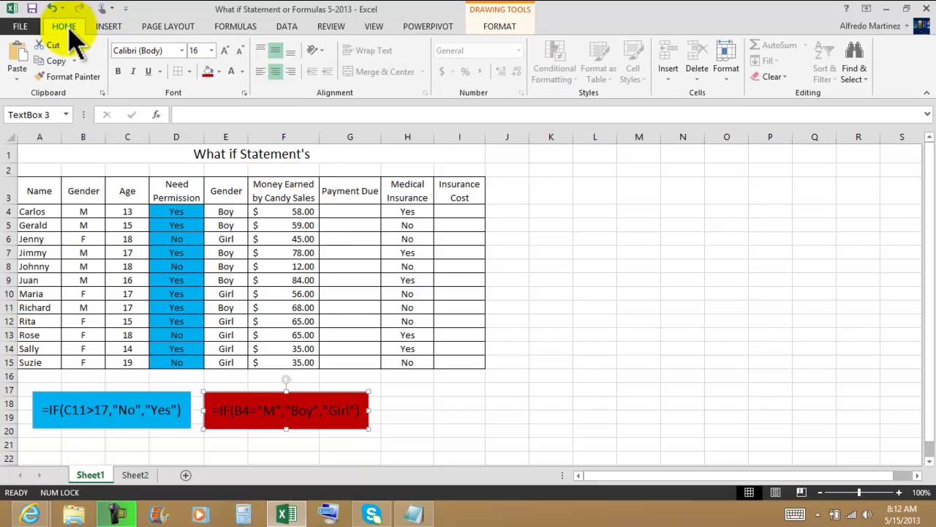
left_click(231, 72)
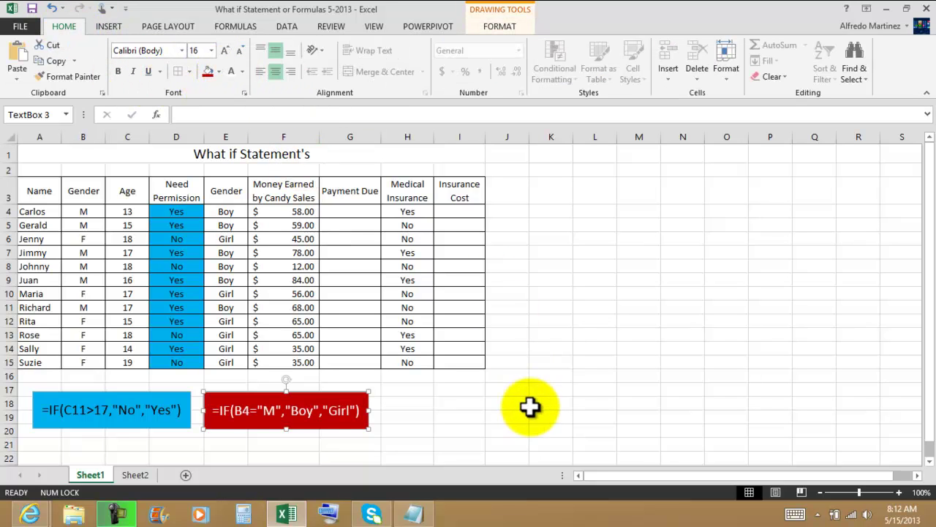
Fill the Gender results in E4:E15 with dark red and make their text white.
left_click(229, 212)
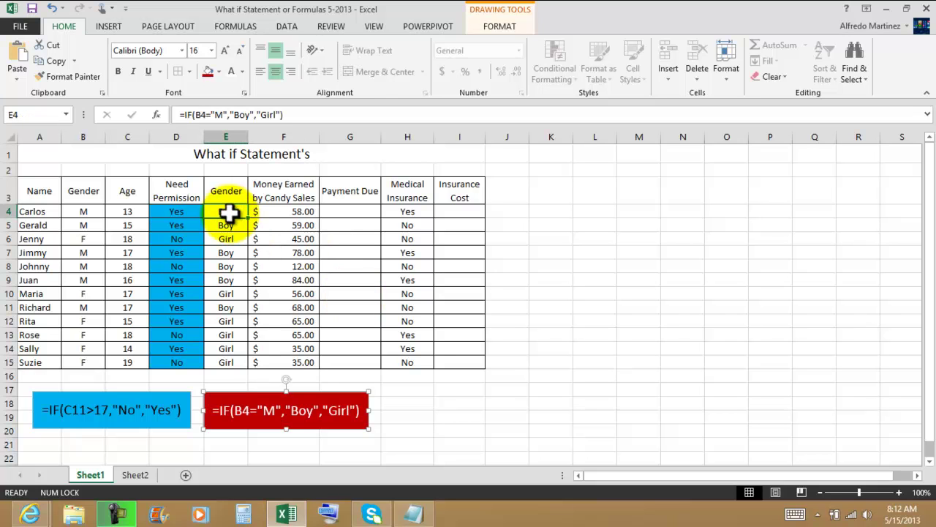
left_click_drag(228, 212, 234, 353)
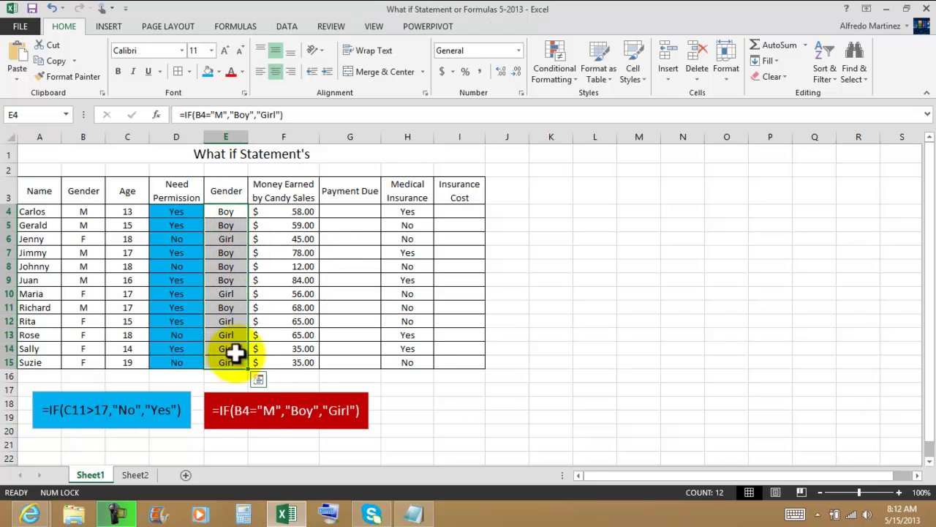
left_click(218, 71)
left_click(210, 175)
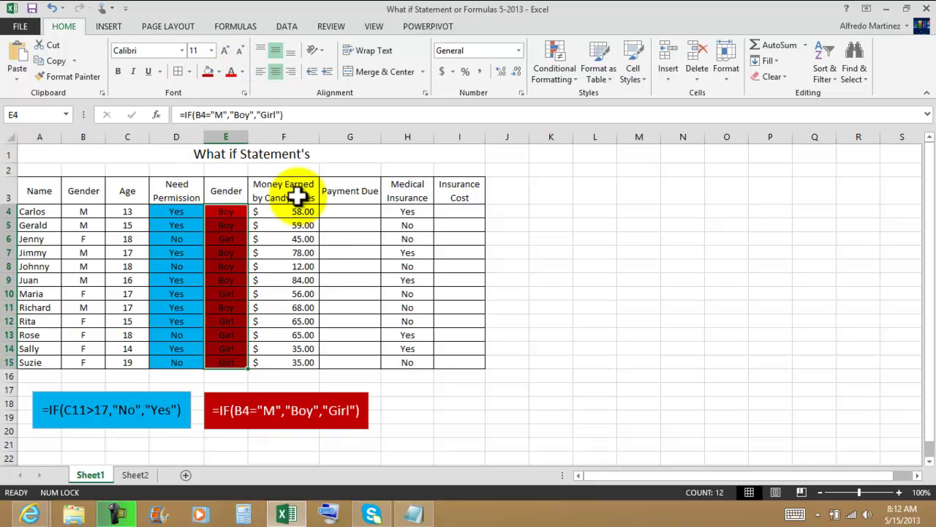
left_click(243, 72)
left_click(233, 119)
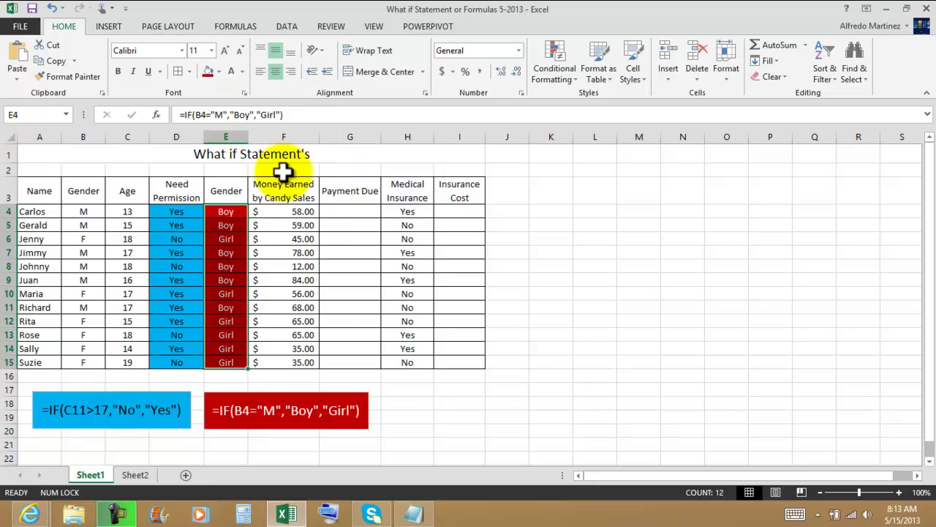
left_click(568, 416)
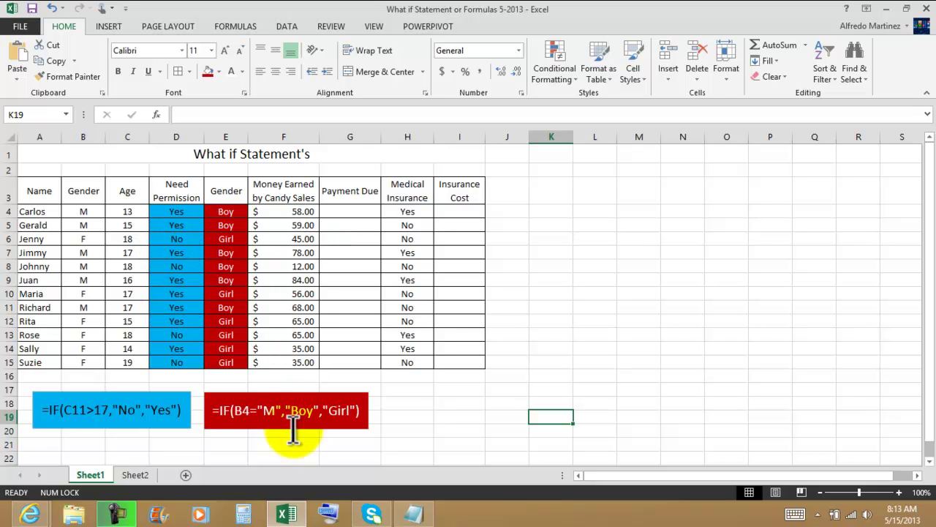
left_click(460, 404)
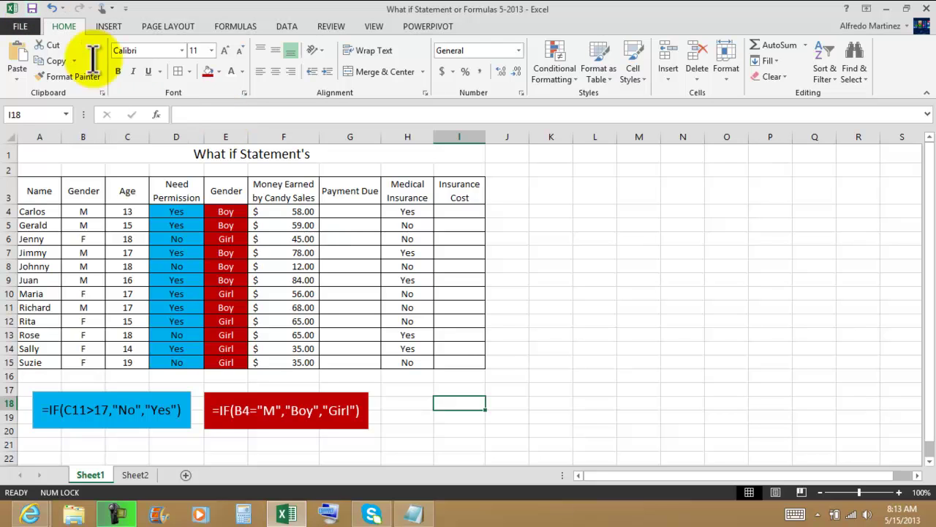
left_click(550, 376)
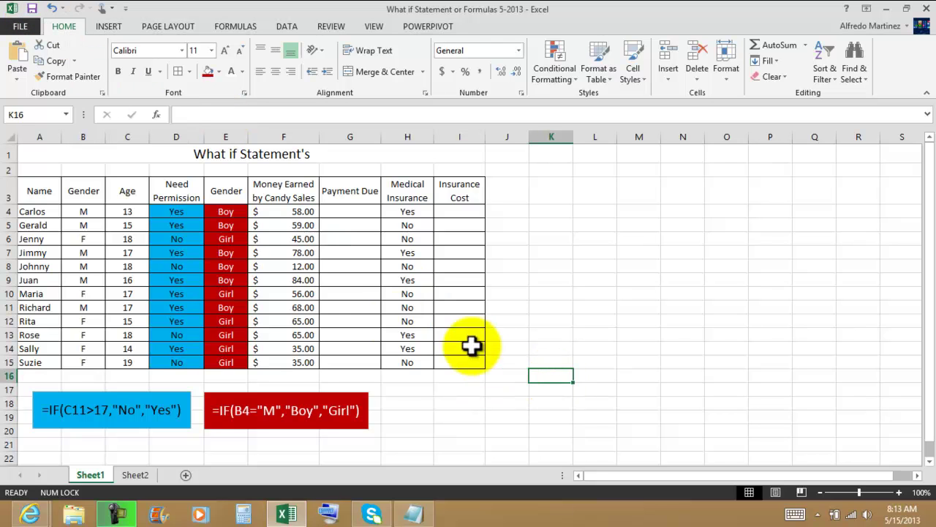
Enter =IF(F4>60,0,20) in G4 to calculate the first student's Payment Due.
left_click(349, 213)
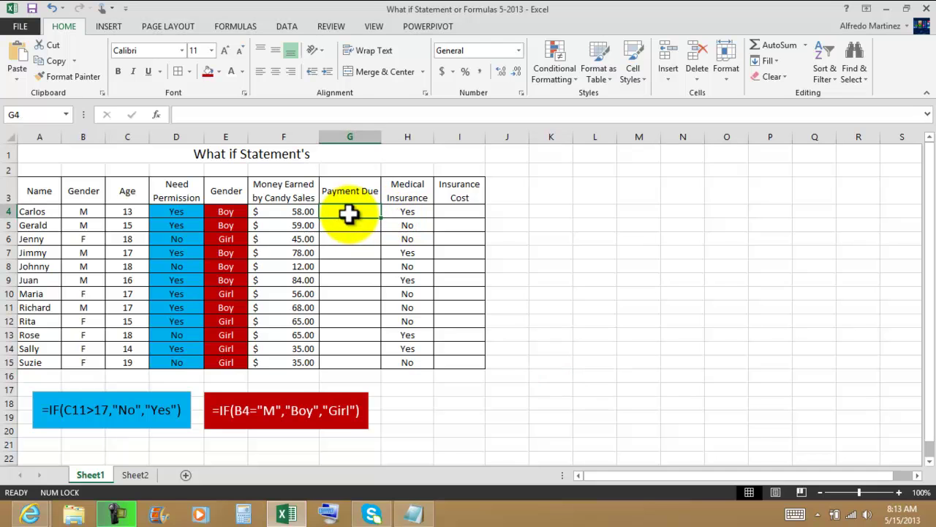
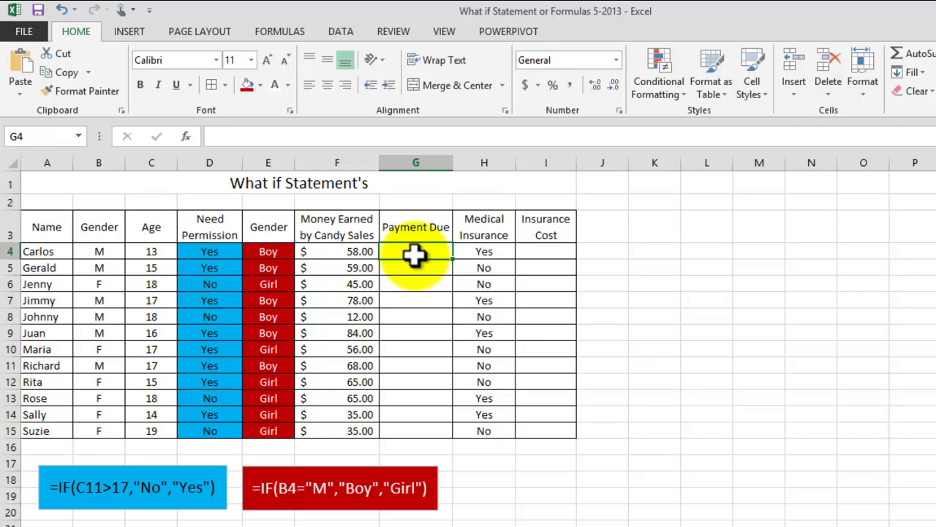
type("=")
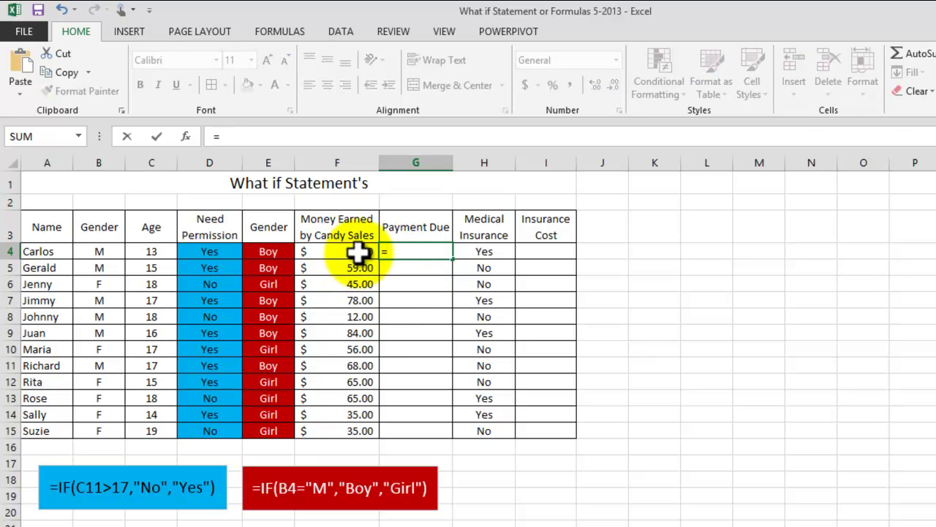
type("if(")
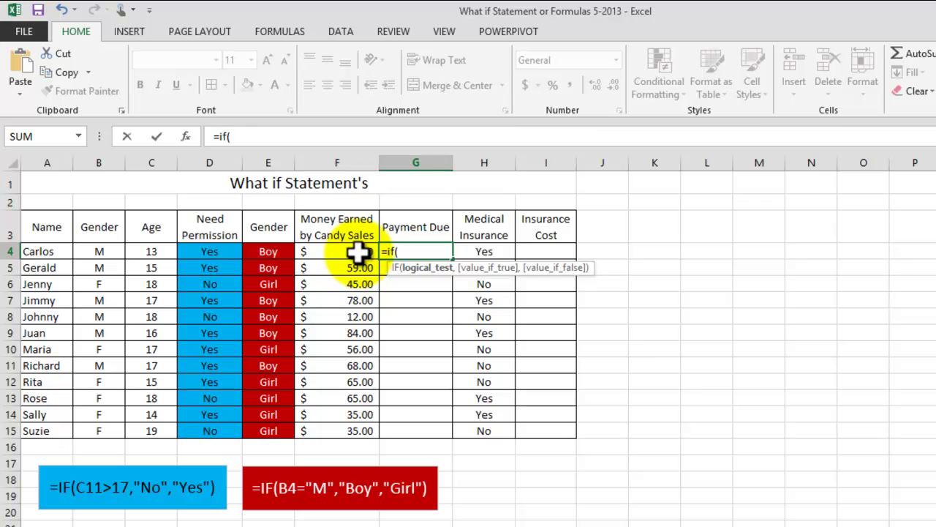
left_click(338, 250)
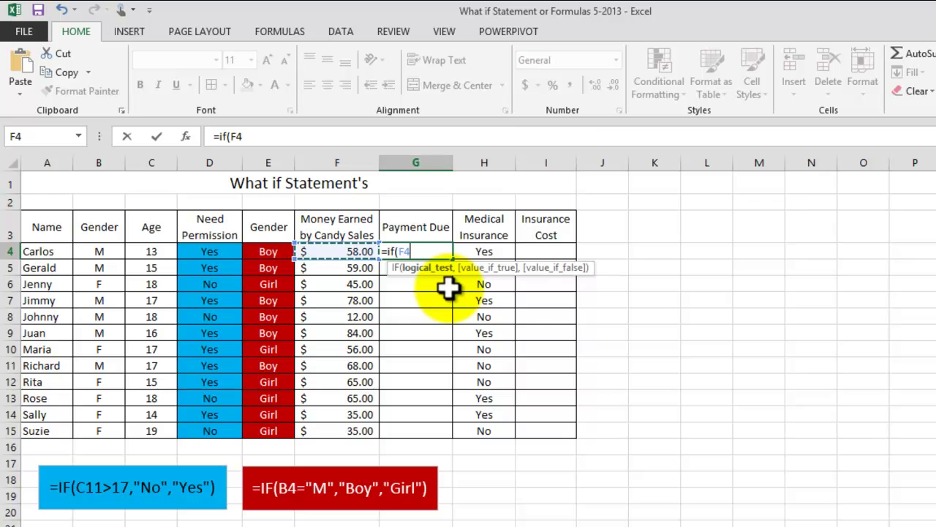
type(">")
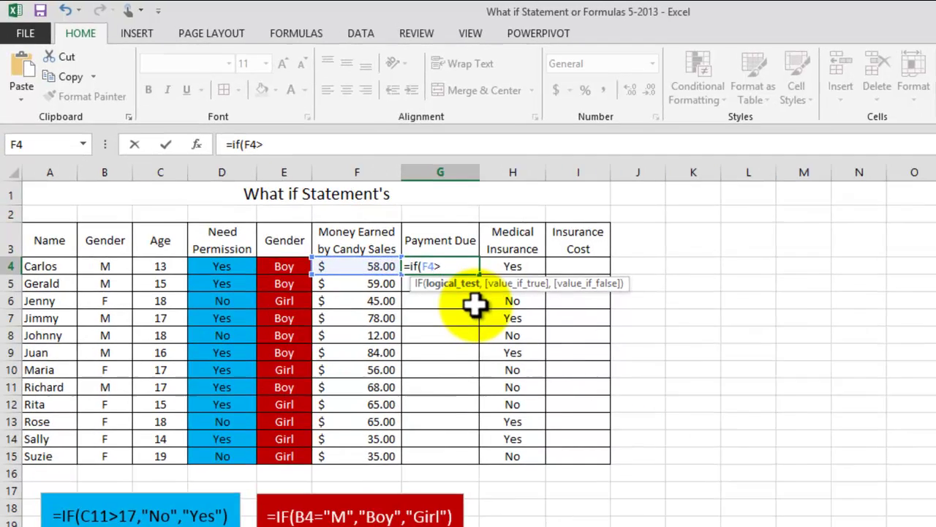
type("60")
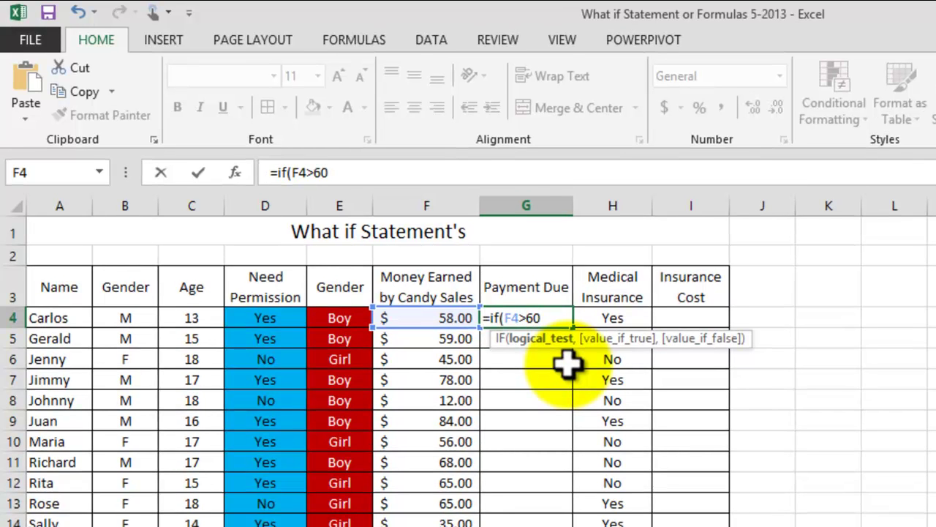
type(",")
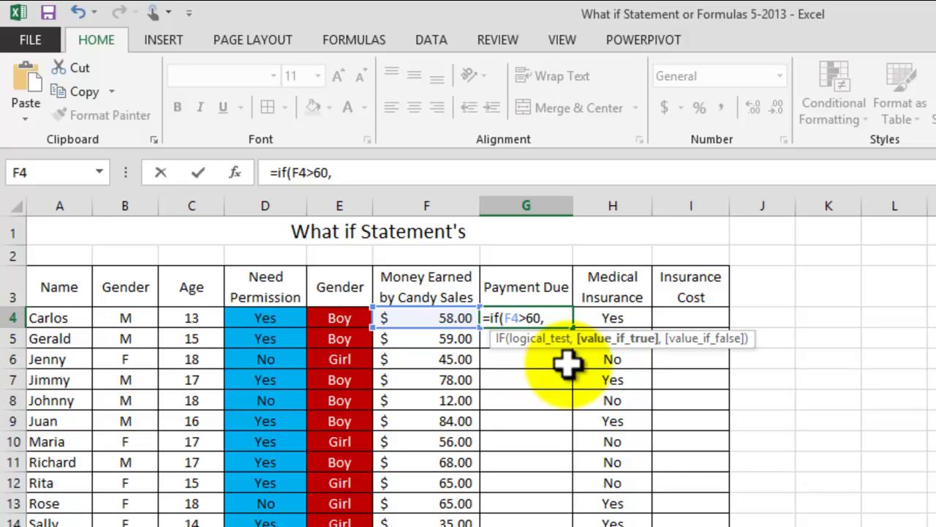
type("0,")
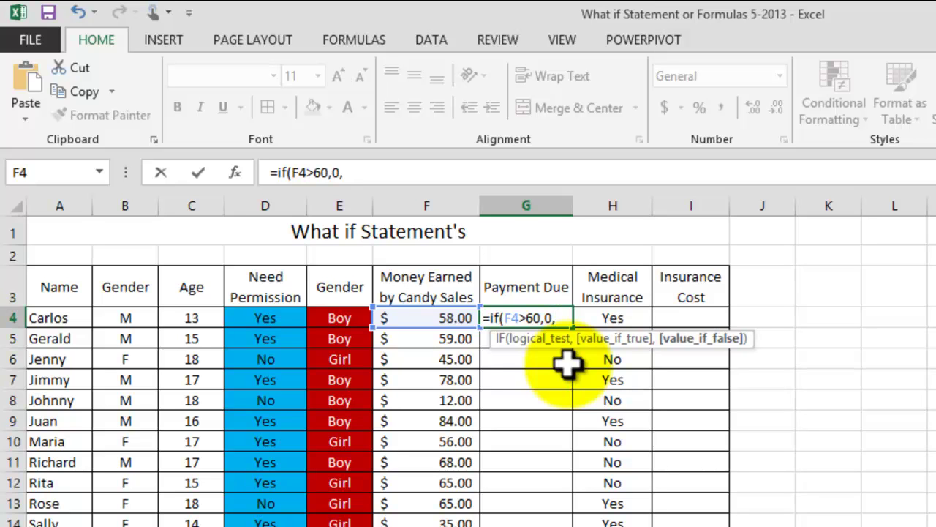
type("20")
type(")")
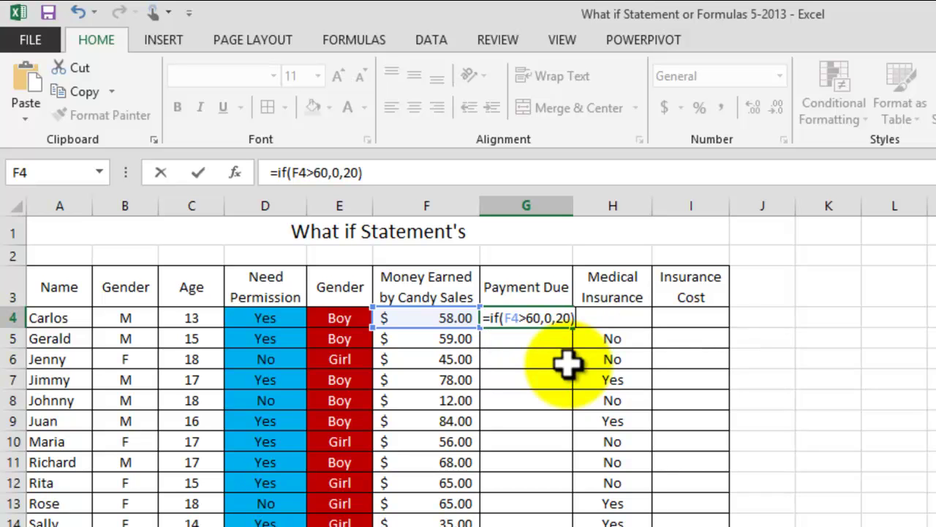
key("Return")
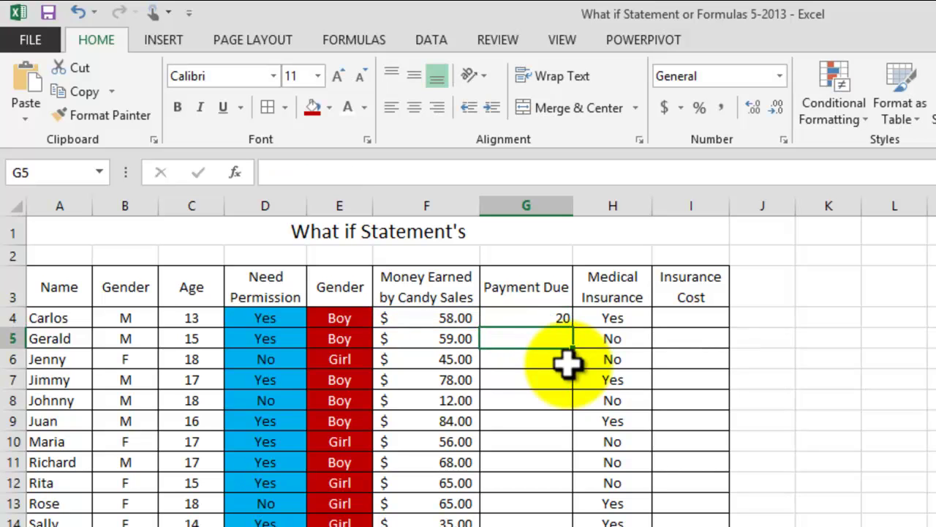
Fill the Payment Due formula from G4 down through G15 and check several of the copied results.
left_click(532, 317)
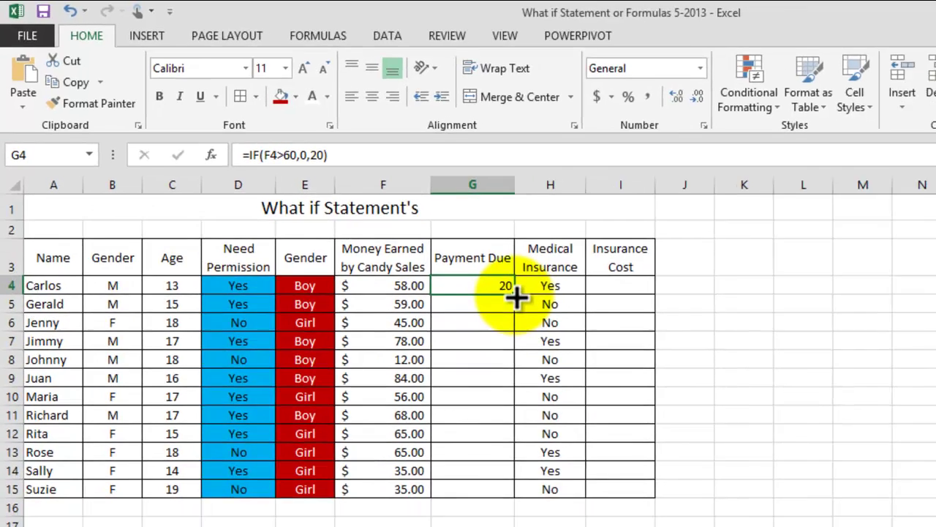
left_click_drag(575, 333, 569, 526)
left_click_drag(435, 416, 434, 422)
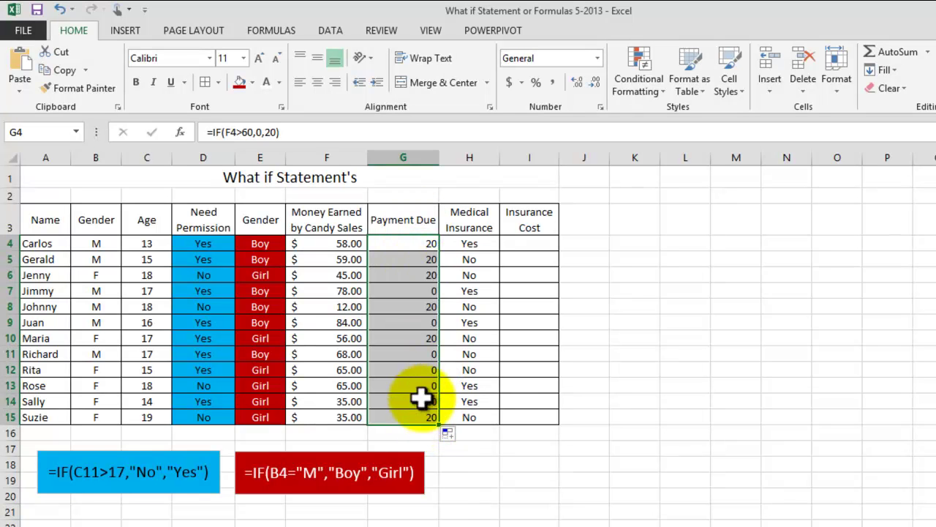
left_click(387, 386)
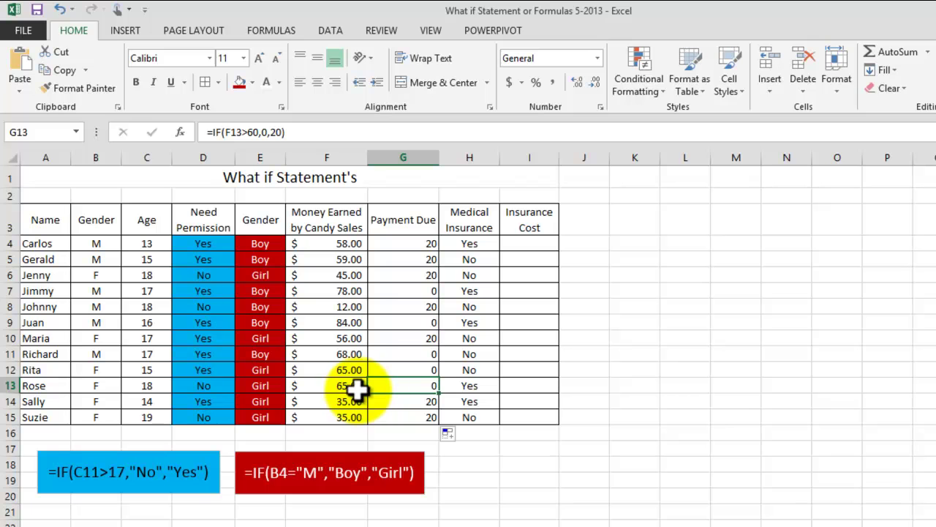
left_click(391, 368)
left_click(406, 352)
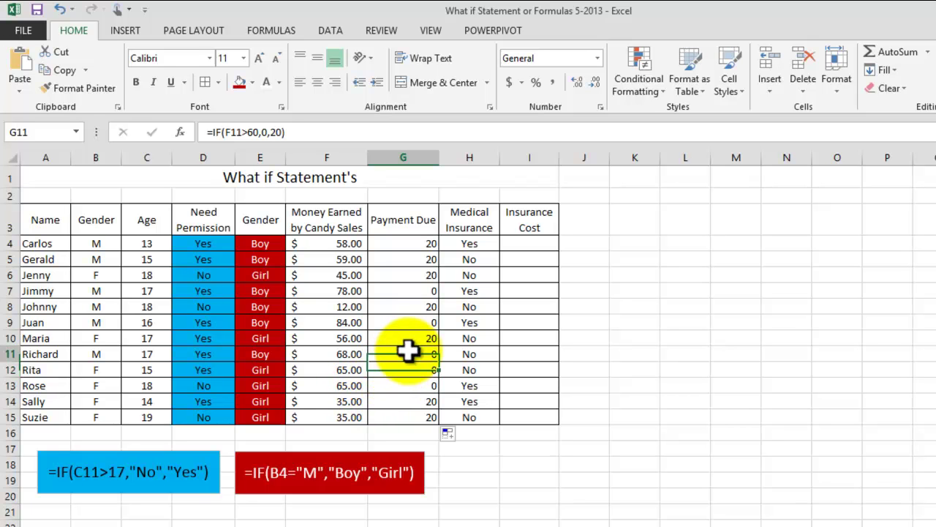
left_click(383, 292)
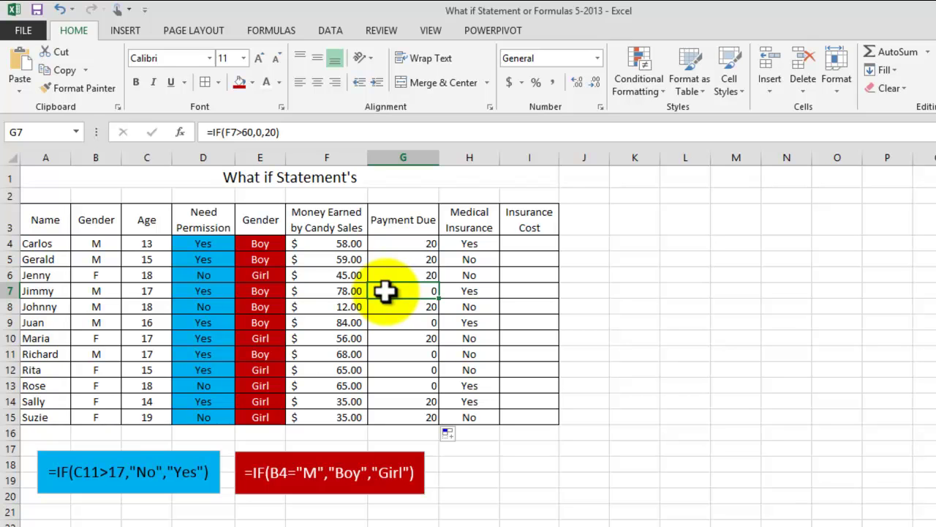
Format the Payment Due results in G4:G15 with the Accounting number format in dollars.
left_click(414, 243)
left_click_drag(385, 244, 397, 417)
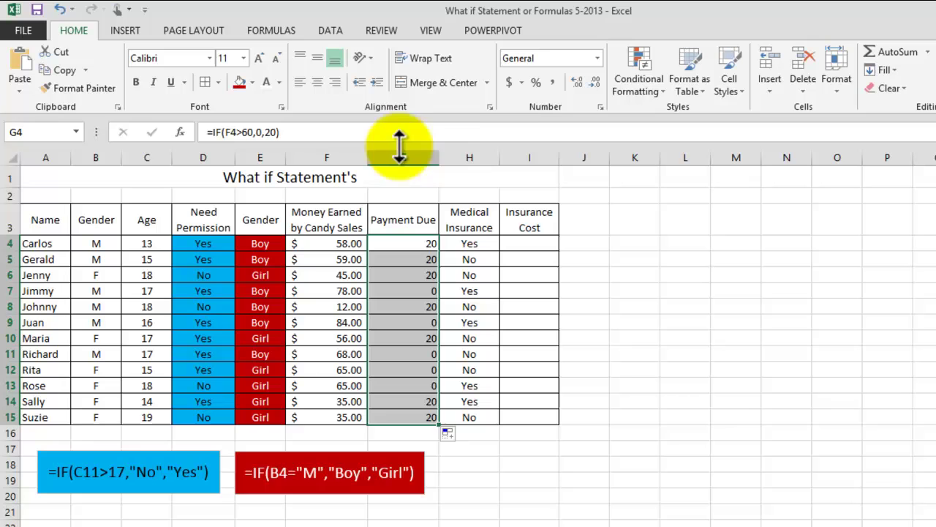
left_click(509, 83)
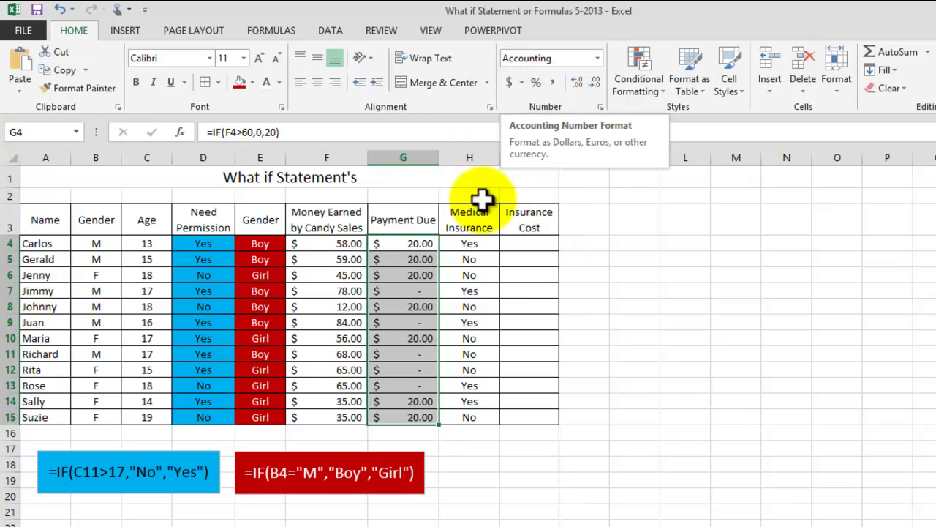
left_click(416, 291)
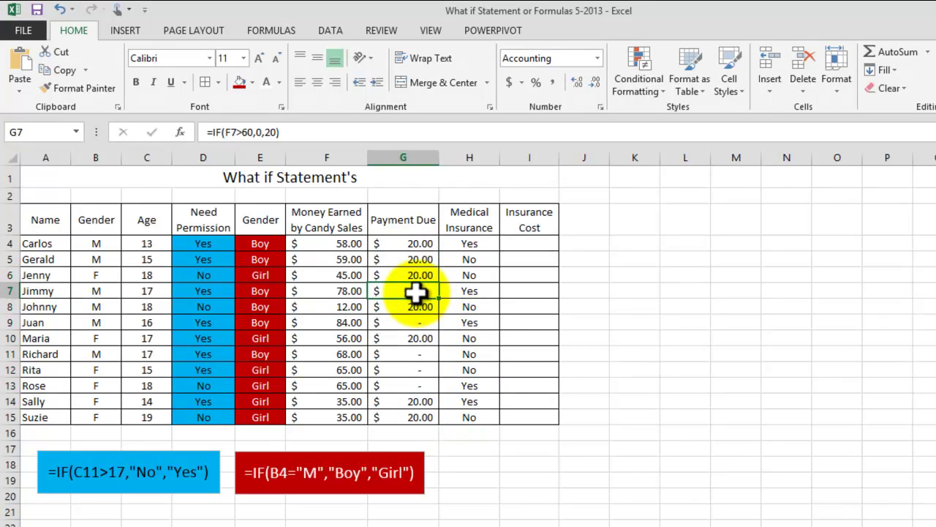
Copy the text of the Payment Due formula in G4, leaving the cell's formula as it is.
key("Up")
key("Up")
key("Up")
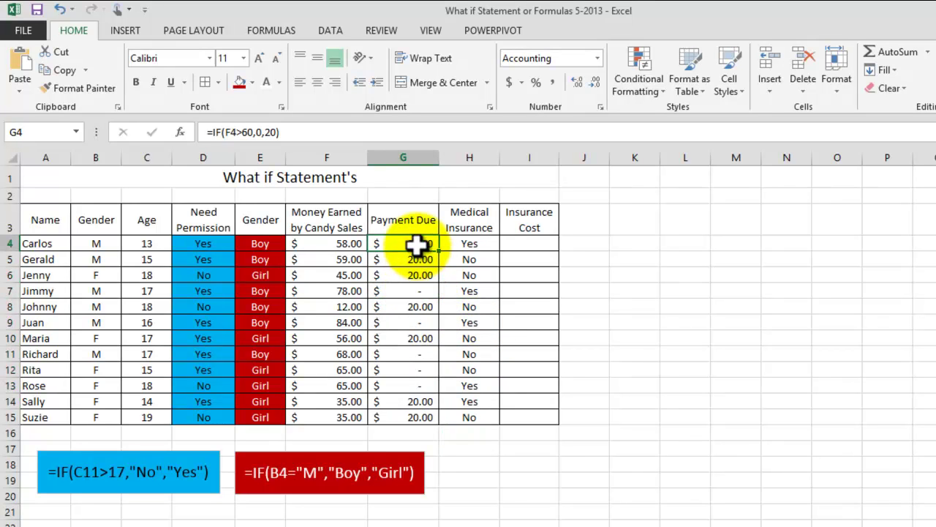
left_click_drag(227, 143, 201, 133)
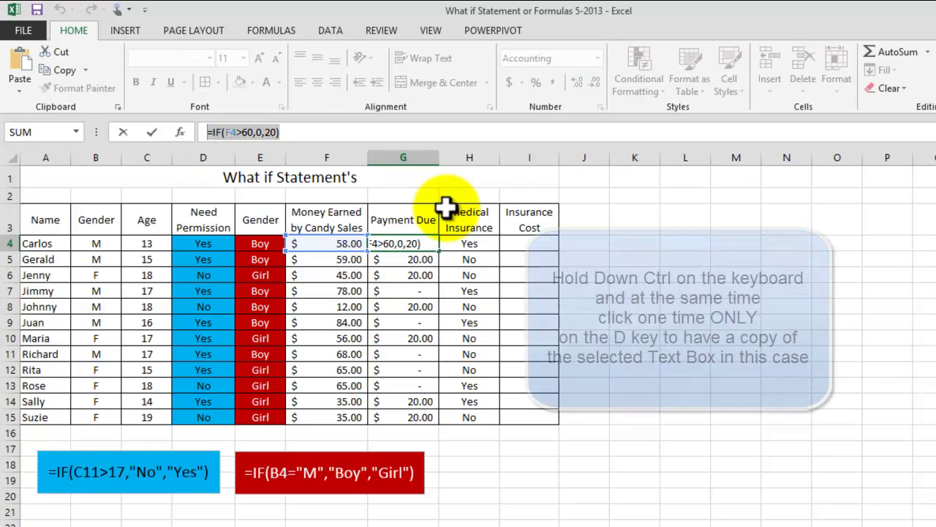
left_click(512, 496)
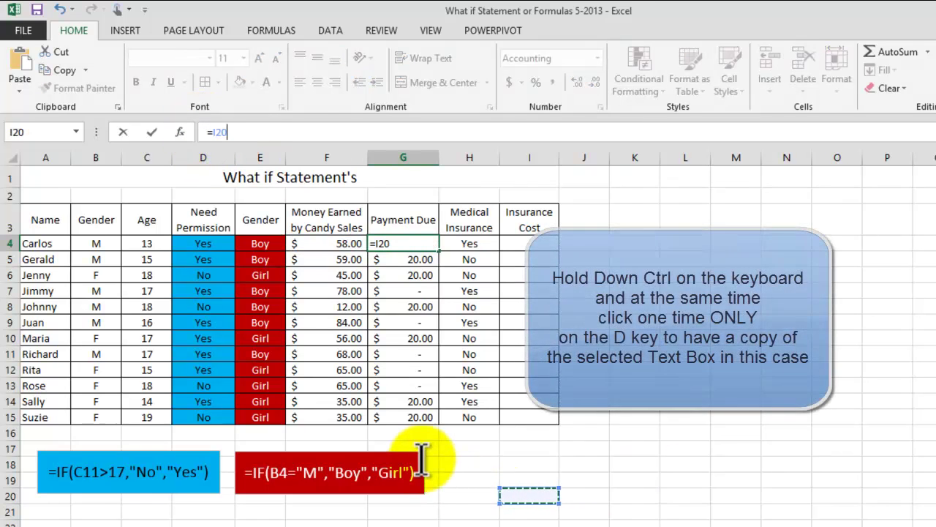
key("Escape")
Duplicate the dark red Gender formula text box and place the copy beside it, starting under column H.
left_click(392, 451)
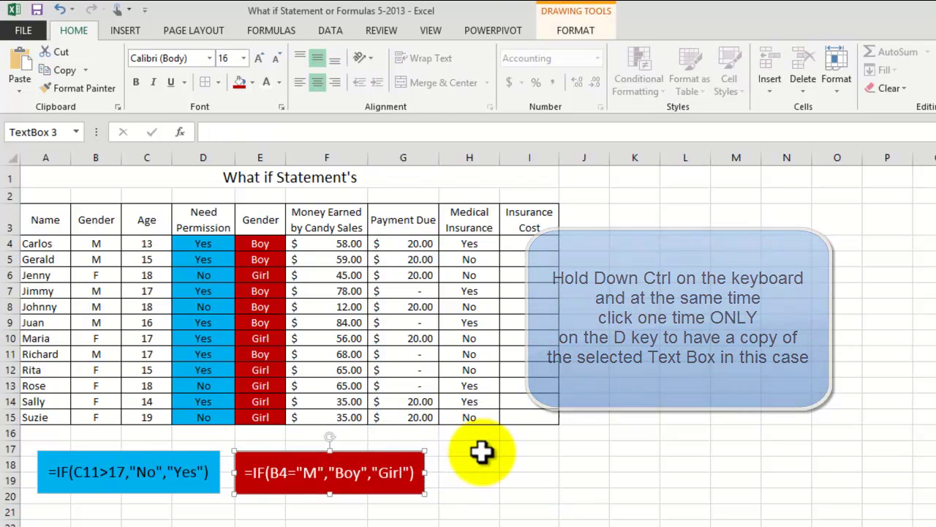
key("ctrl+d")
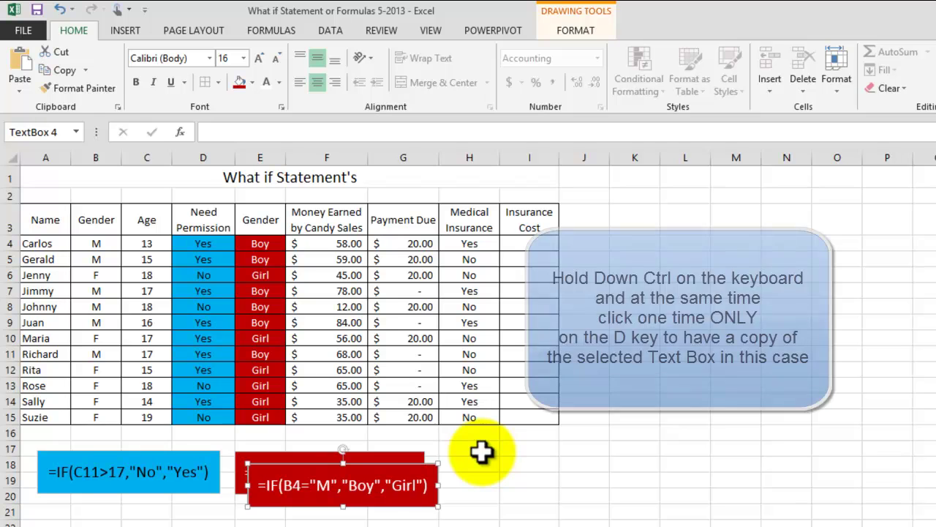
key("Right")
key("Right")
key("Right")
key("Right")
key("Right")
key("Right")
key("Right")
key("Right")
key("Right")
key("Right")
key("Right")
key("Right")
key("Right")
key("Right")
key("Right")
key("Up")
key("Up")
key("Up")
key("Up")
key("Up")
key("Up")
key("Up")
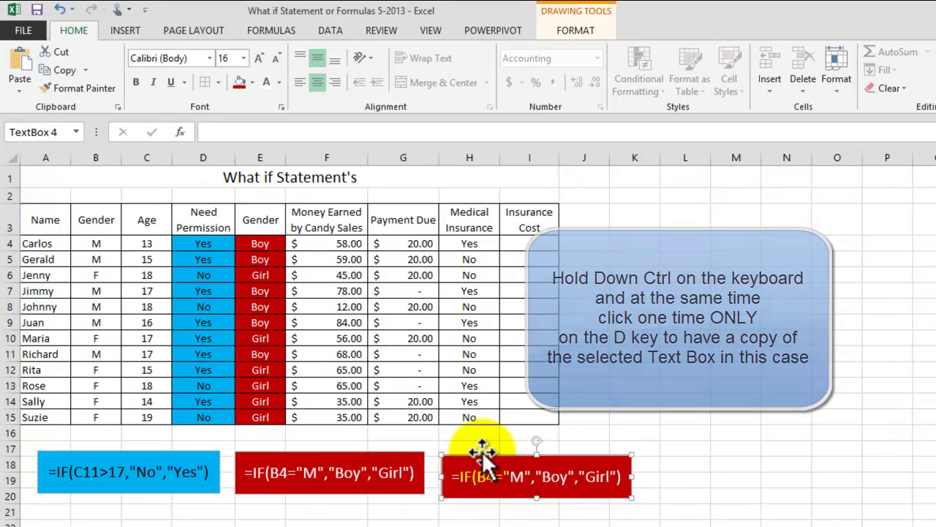
key("Left")
key("Left")
key("Left")
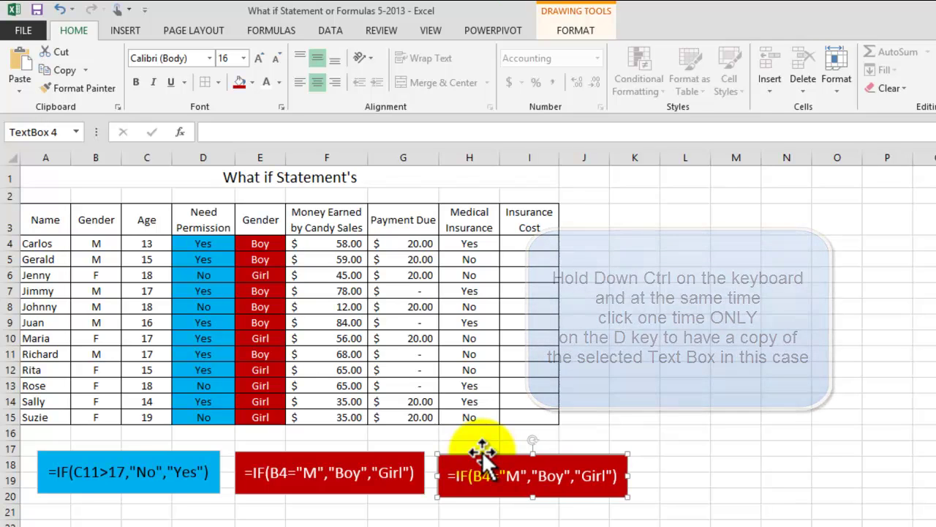
Replace the duplicate box's text with the copied Payment Due formula and narrow the box to about 1.94".
triple_click(512, 483)
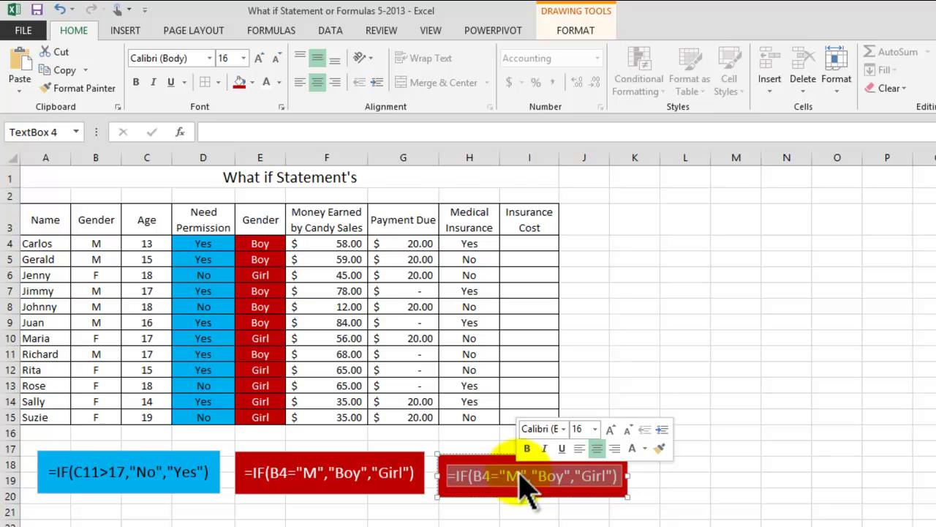
key("ctrl+v")
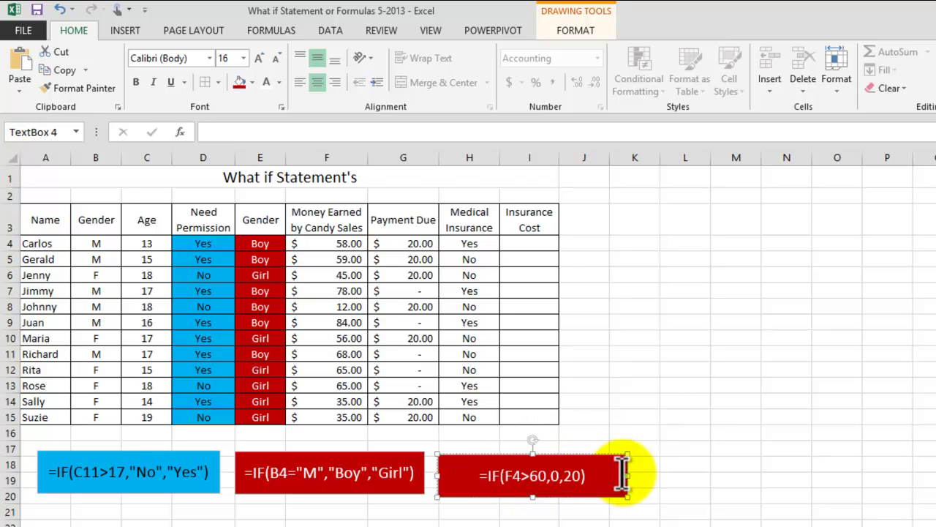
left_click_drag(623, 477, 587, 476)
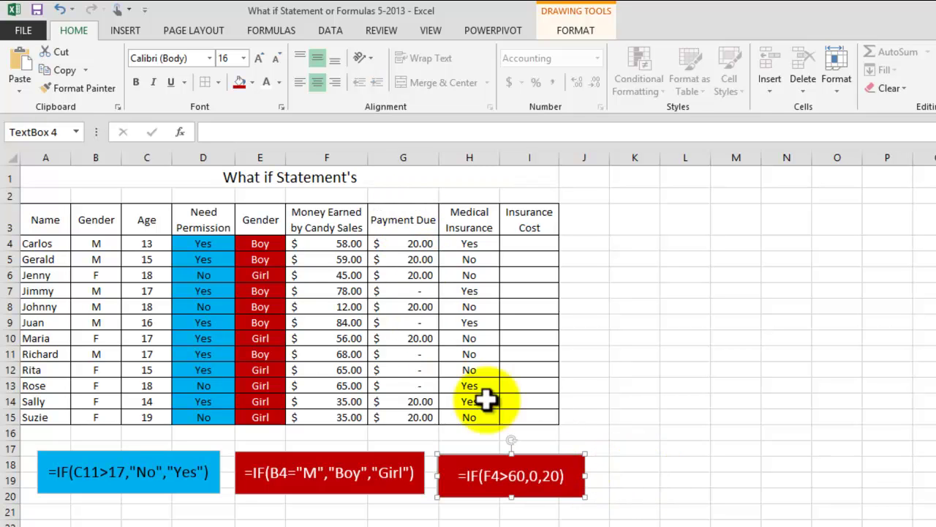
Fill the Payment Due formula text box with the darkest green theme color.
left_click(589, 33)
left_click(405, 53)
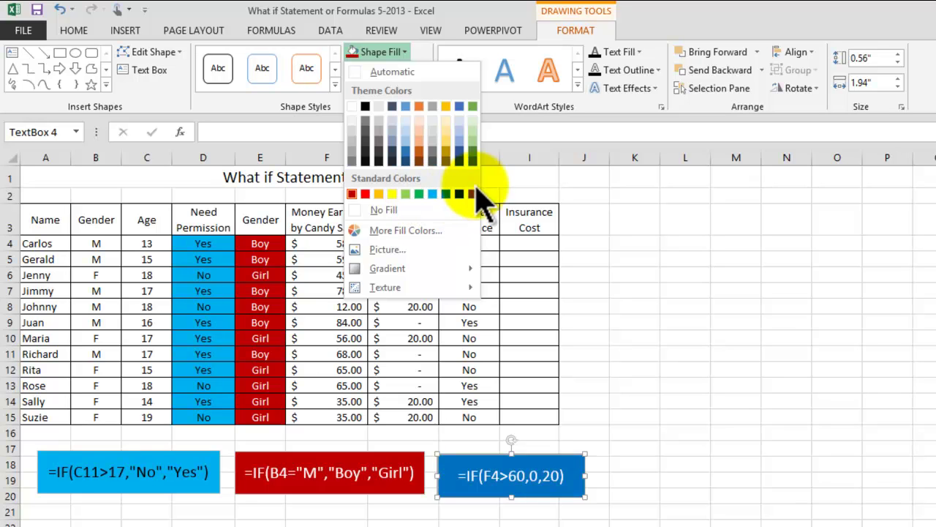
left_click(473, 158)
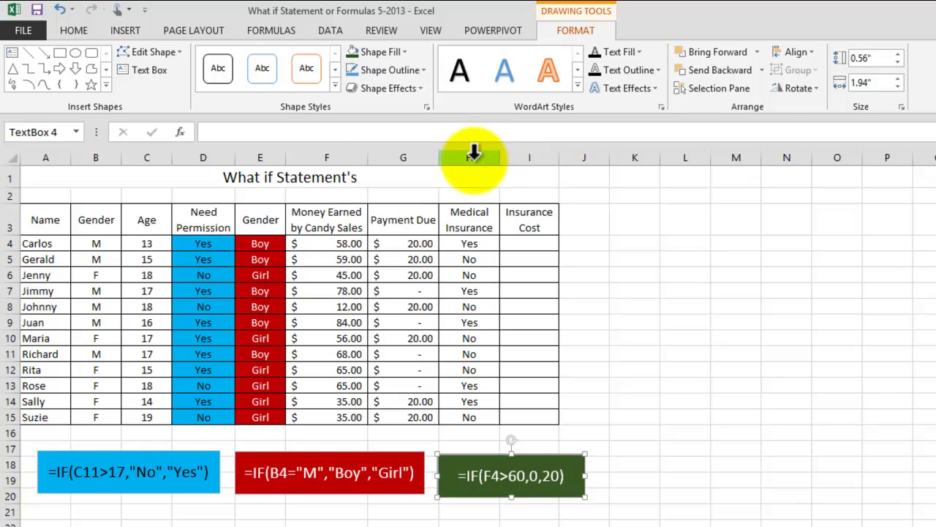
Fill the Payment Due results in G4:G15 with the same dark green as their formula text box.
left_click_drag(399, 245, 412, 414)
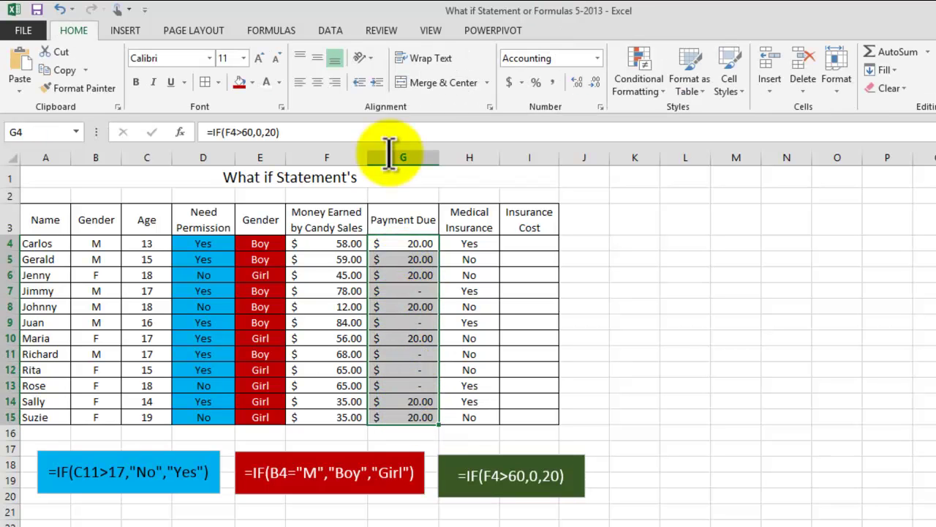
left_click(251, 82)
left_click(371, 189)
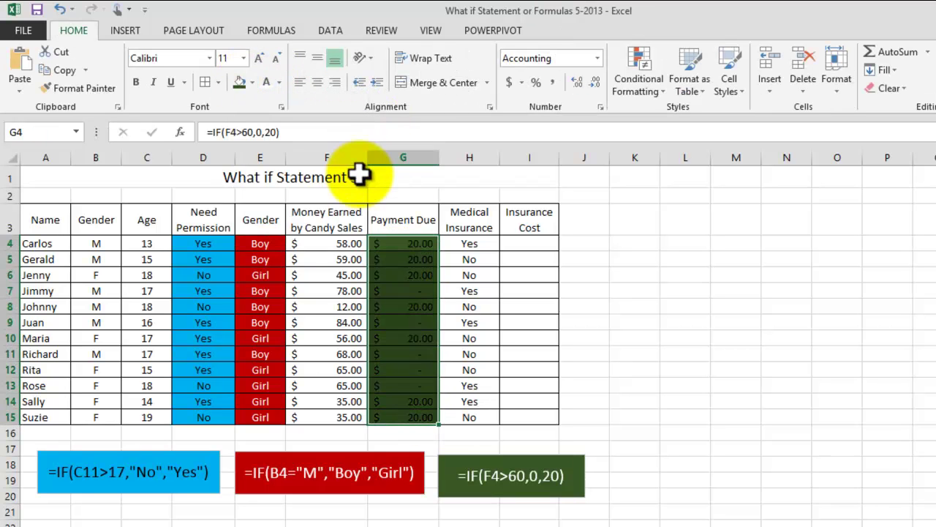
Change the font color of the Payment Due results in G4:G15 to white.
left_click(267, 83)
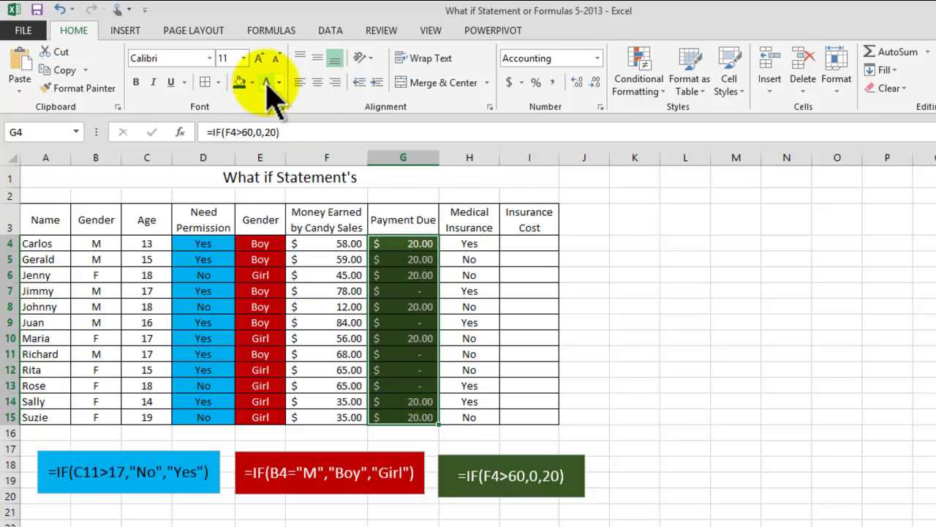
left_click(760, 402)
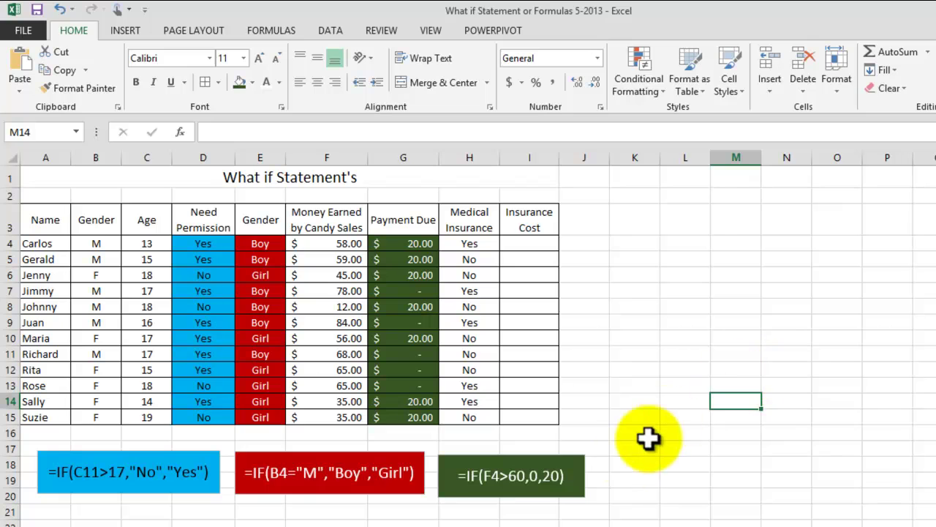
Nudge the green Payment Due and dark red Gender formula text boxes up slightly to line up with the blue one.
left_click(568, 472)
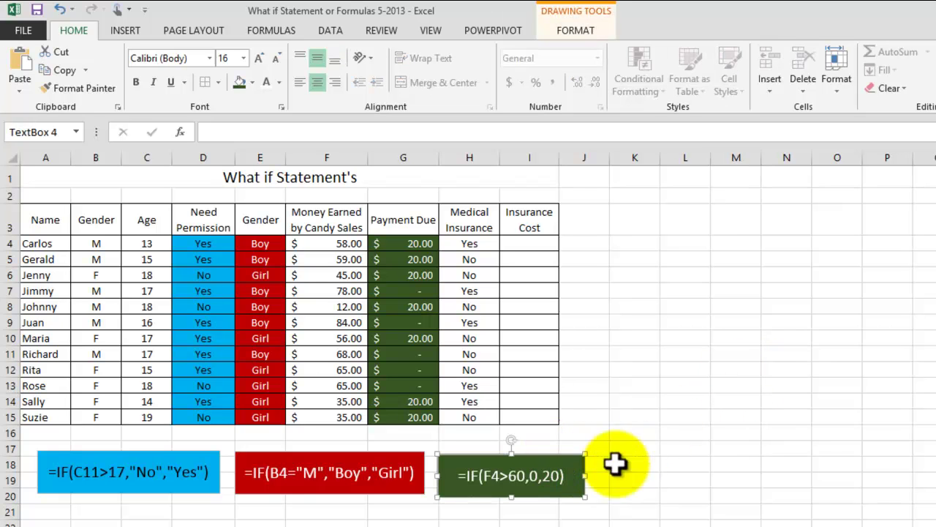
key("Escape")
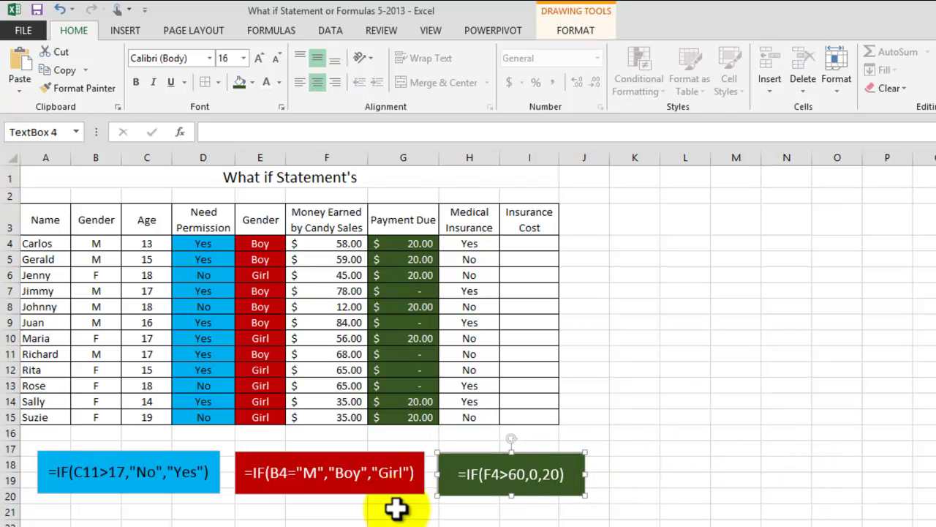
left_click(391, 447)
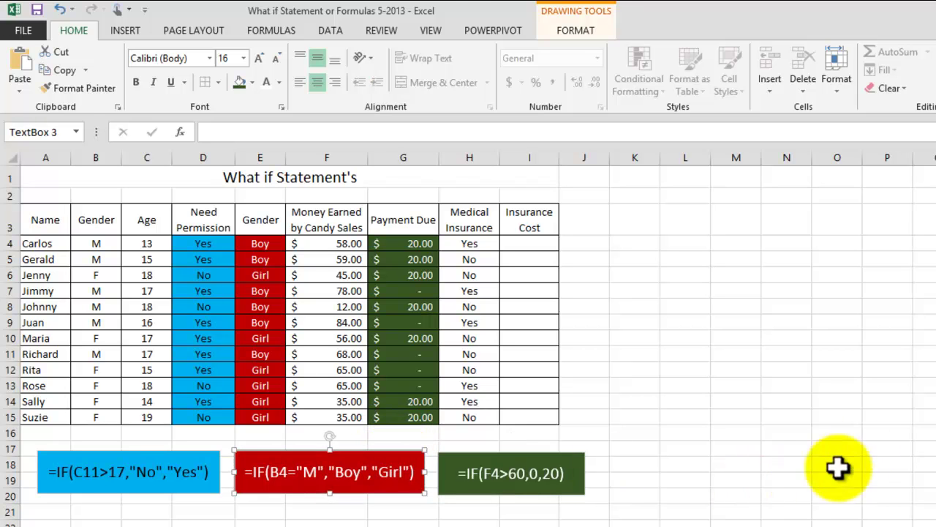
left_click(769, 403)
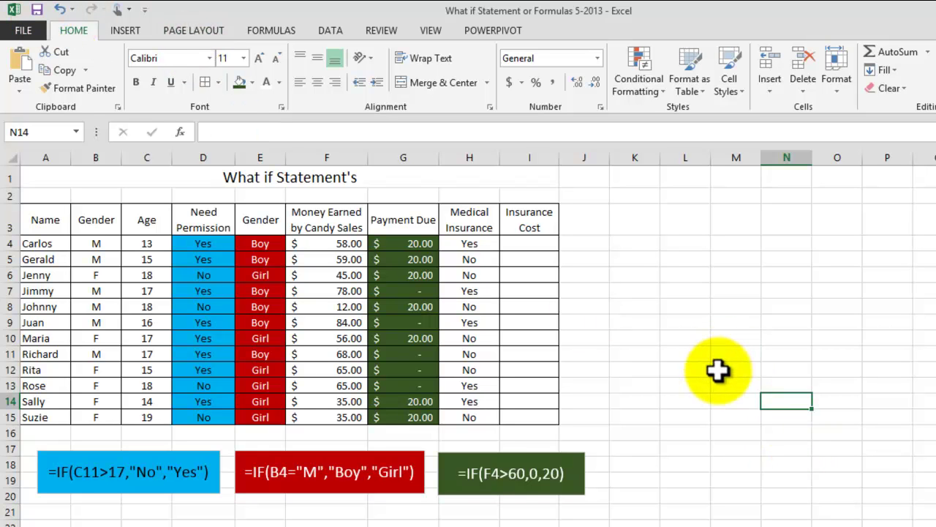
Enter the Insurance Cost formula =IF(H4="Yes","0","40") in cell I4.
left_click(405, 245)
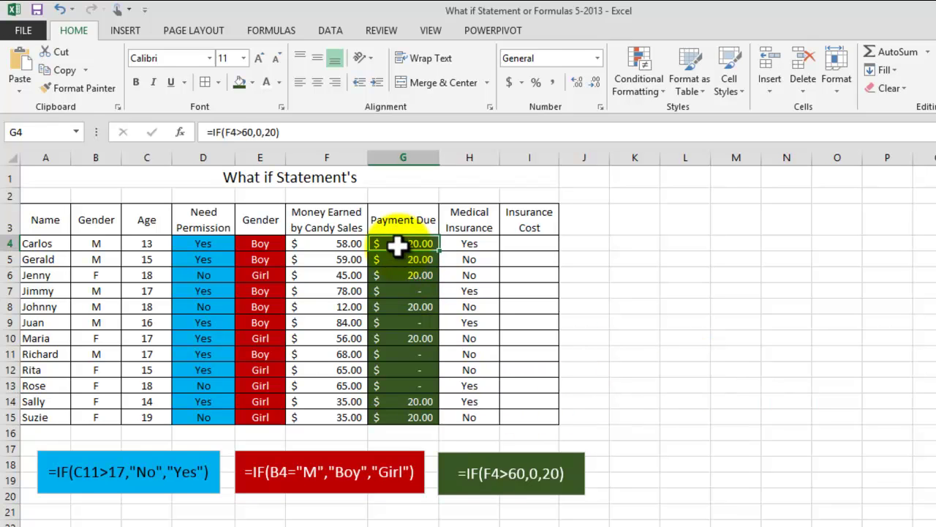
left_click(520, 243)
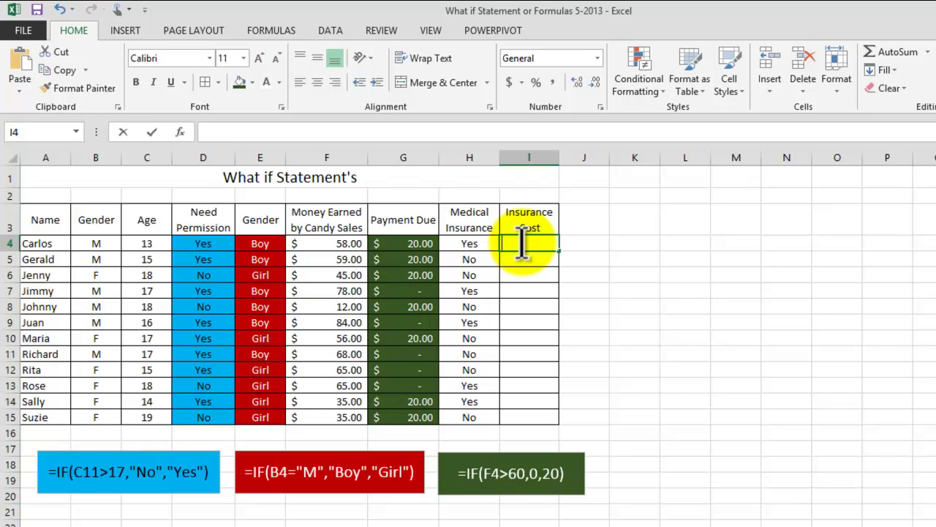
type("=")
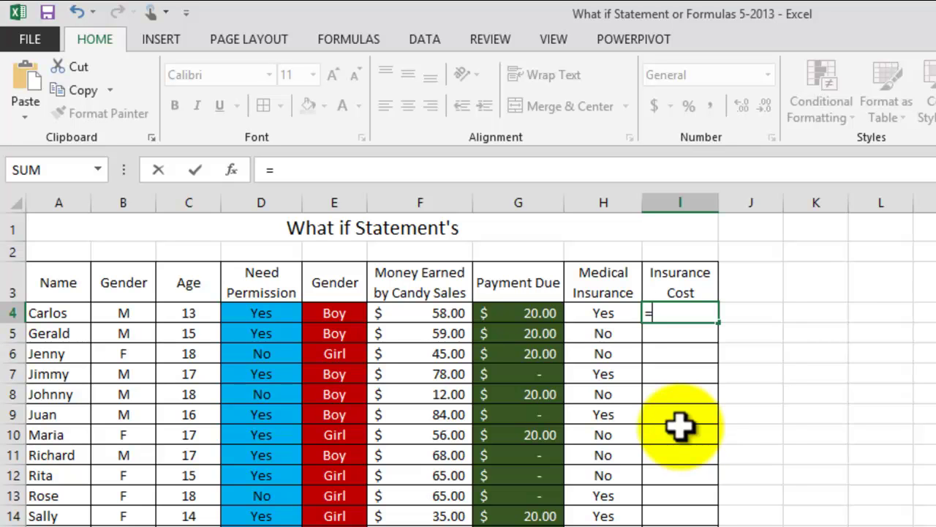
type("if(")
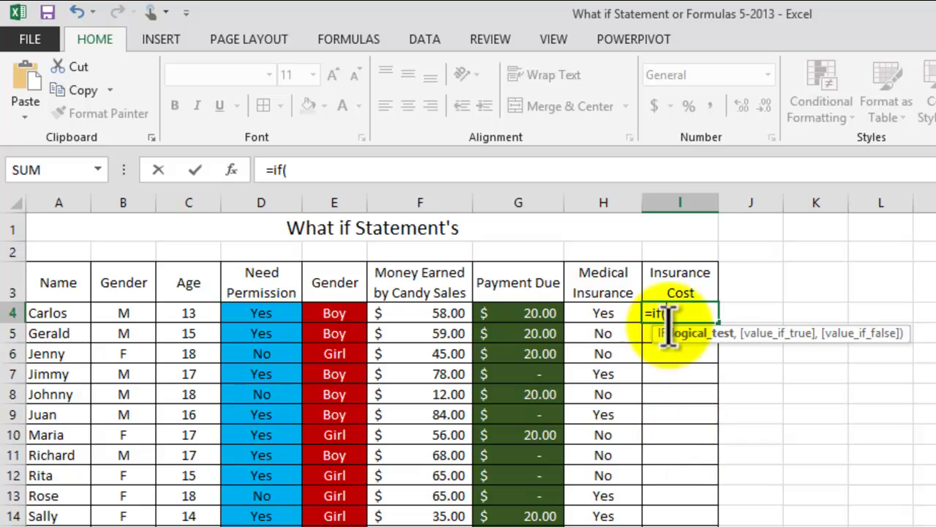
left_click(598, 313)
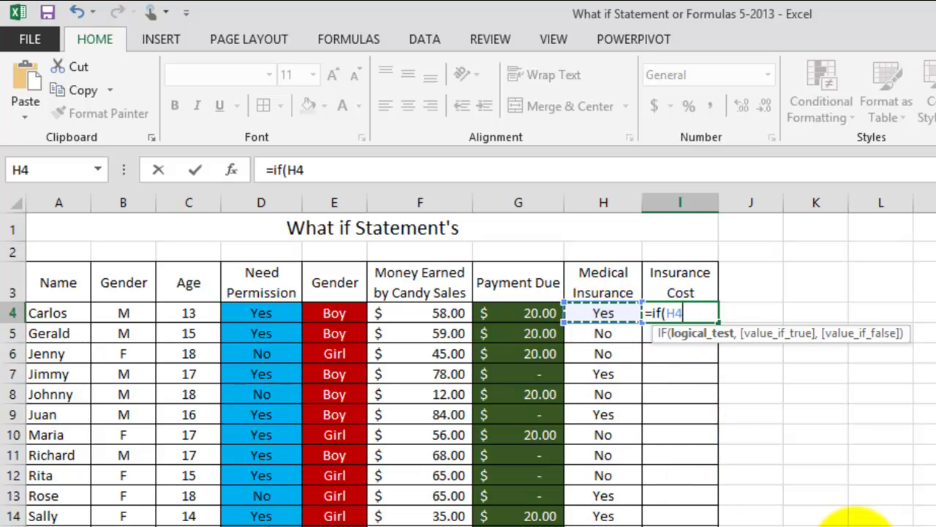
type("=")
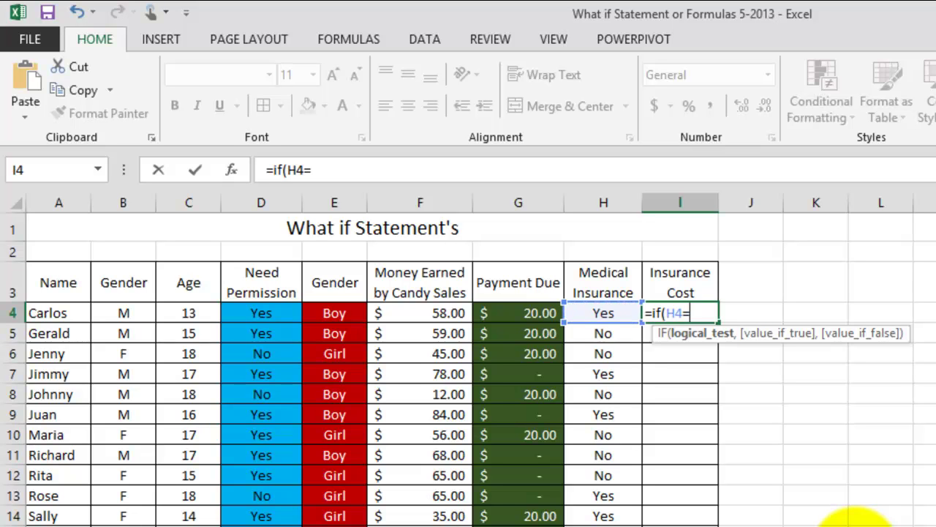
type("\"Yes\"")
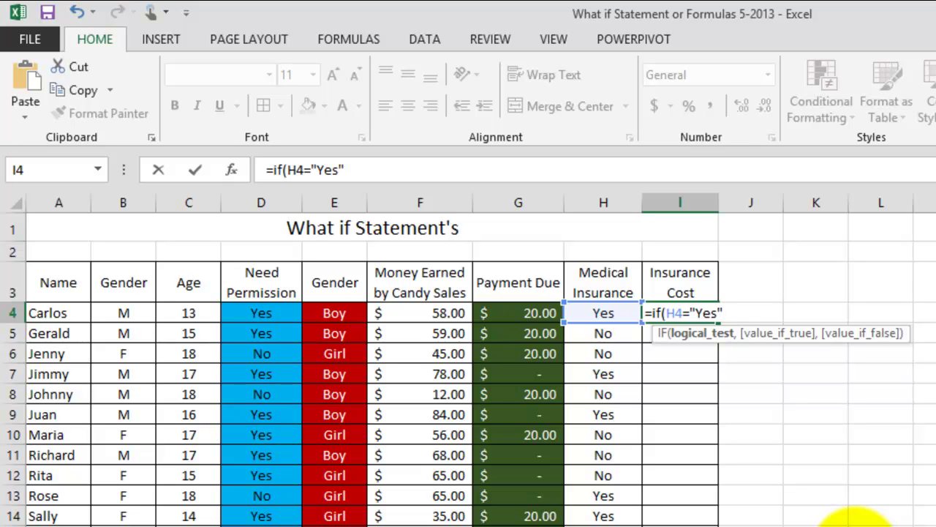
type(",")
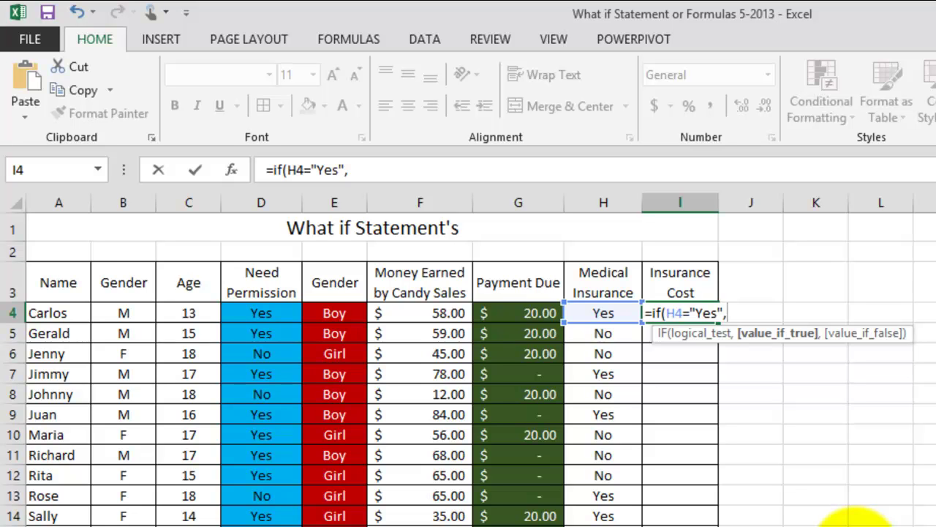
type("\"")
type("0\",")
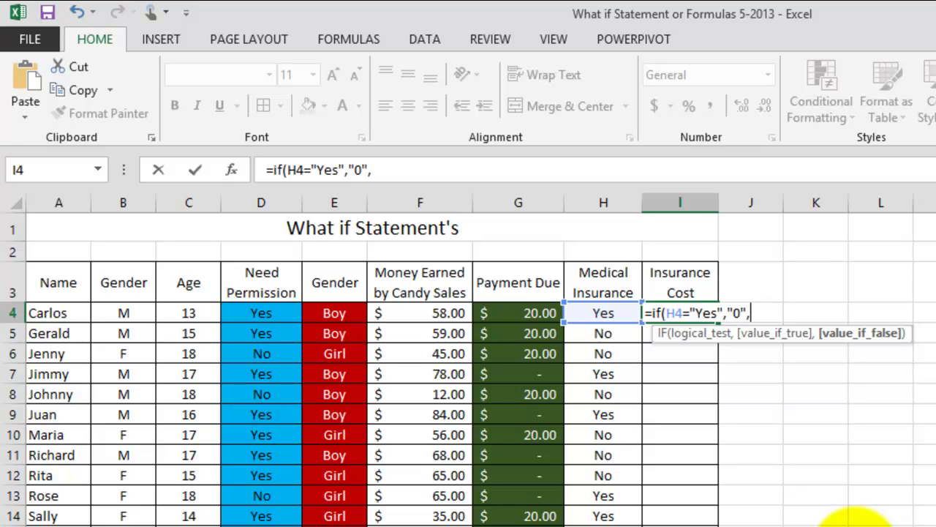
type("\"40\"")
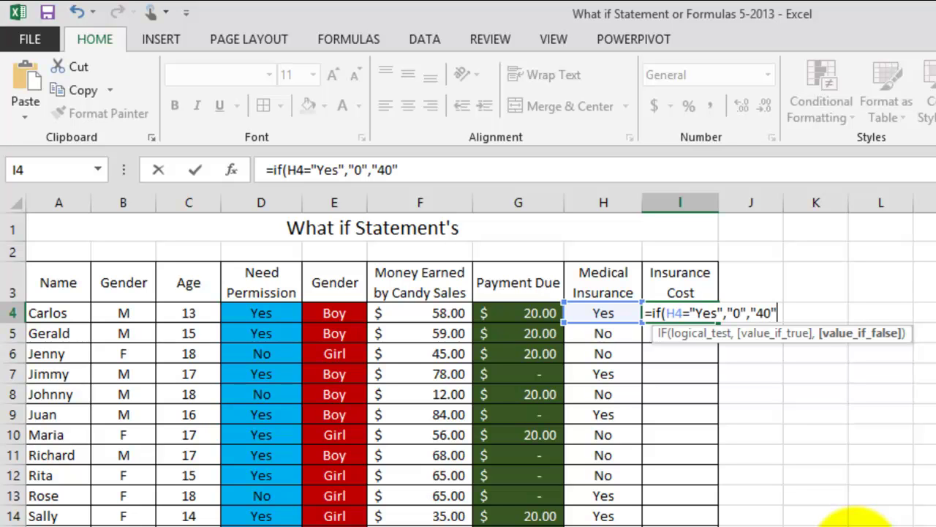
type(")")
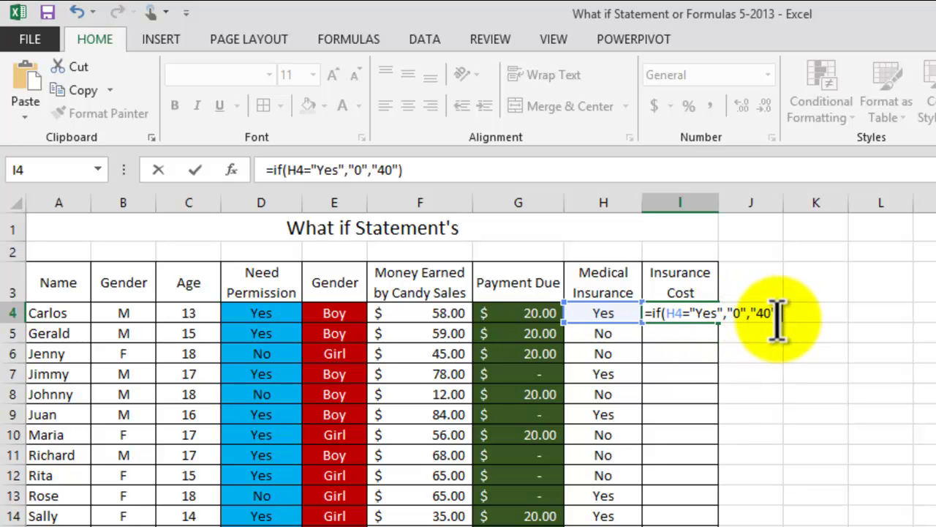
key("Return")
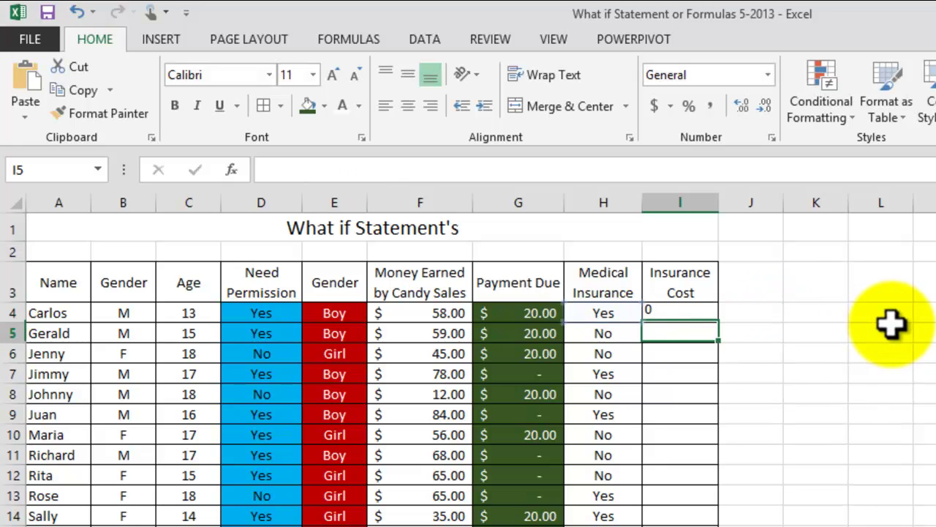
Try the Accounting number format on the Insurance Cost result in I4 and set it back to General.
left_click(662, 312)
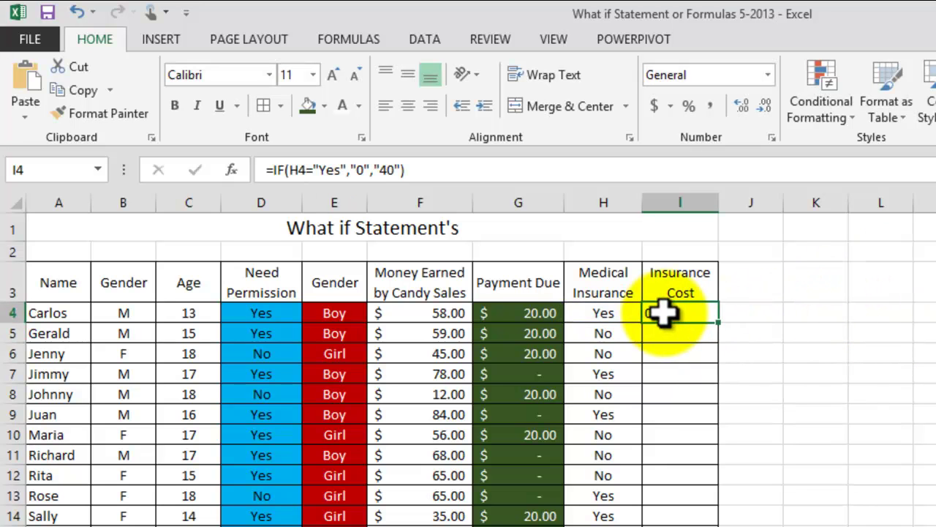
left_click(655, 106)
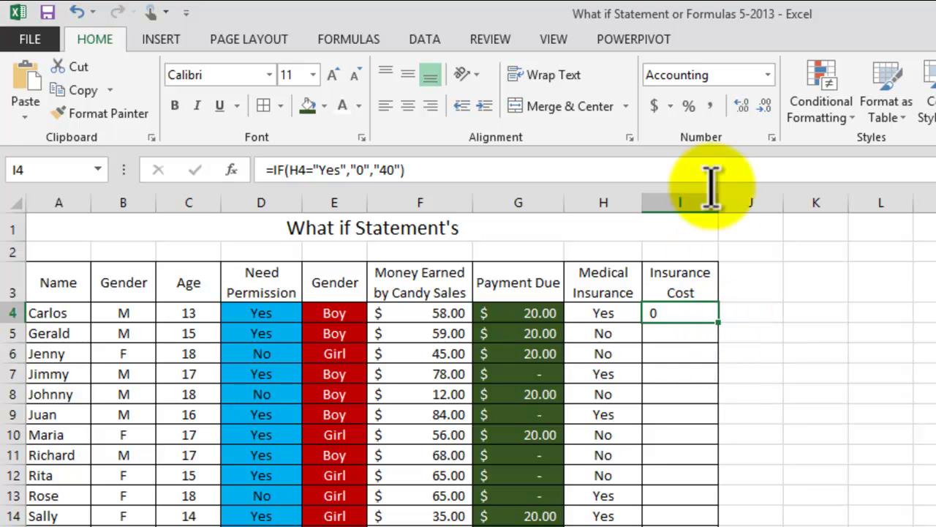
left_click(769, 74)
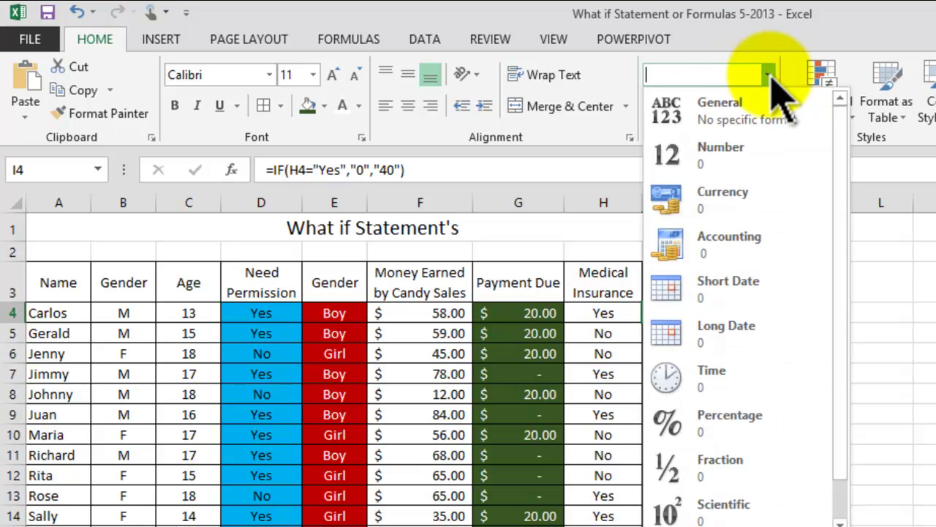
left_click(742, 124)
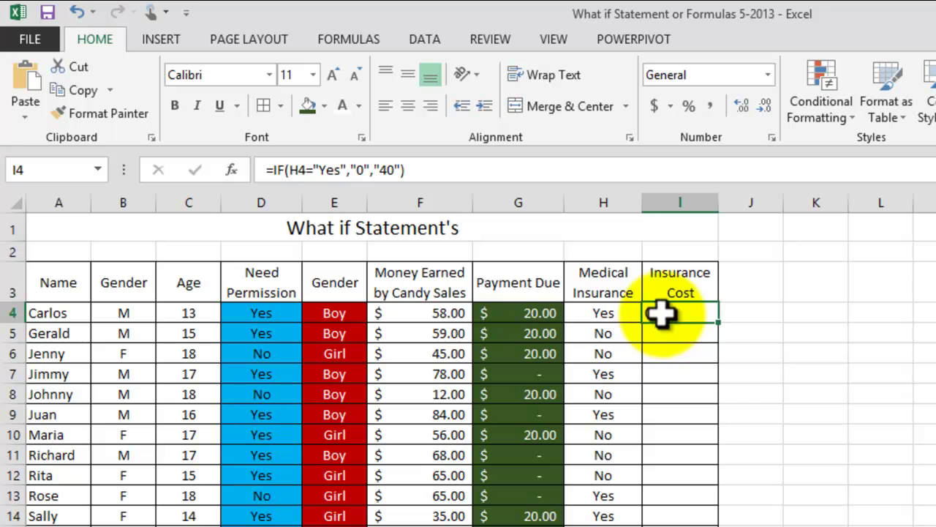
Edit the formula in I4 so its results are dollar amounts: =IF(H4="Yes","$0.00","$40.00").
left_click(410, 170)
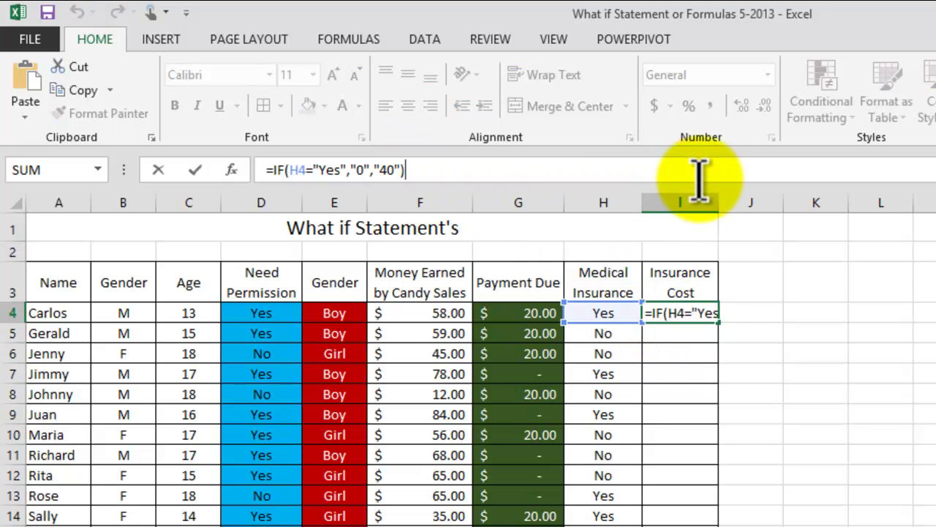
key("Left")
key("Left")
key("Left")
key("Left")
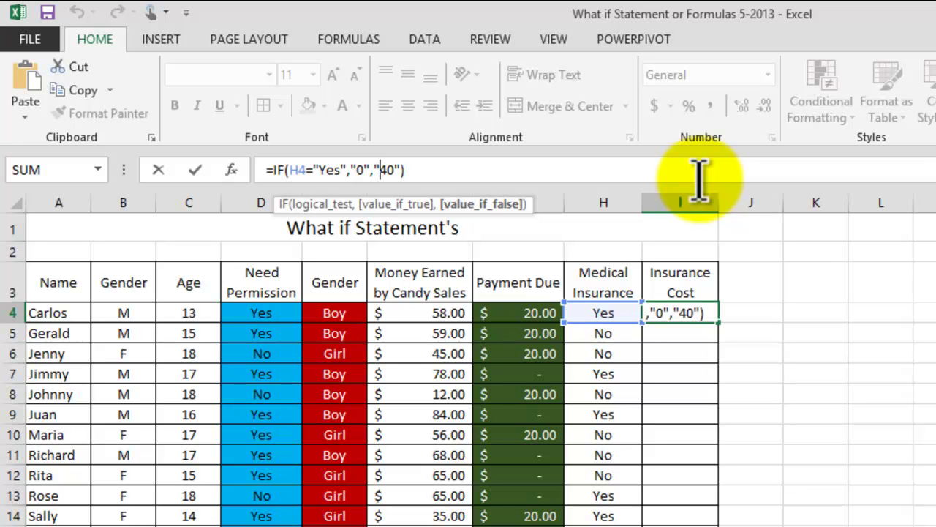
key("Left")
key("Left")
key("Left")
key("Left")
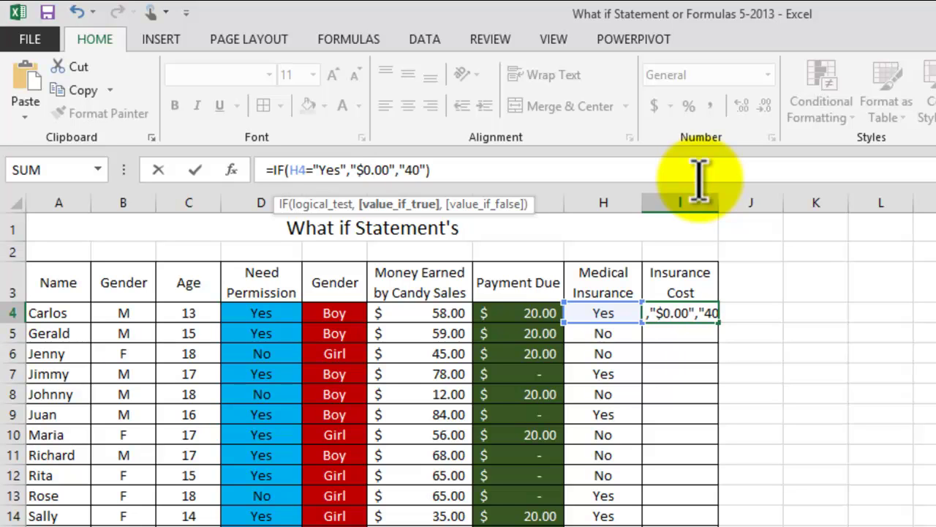
key("Right")
key("Right")
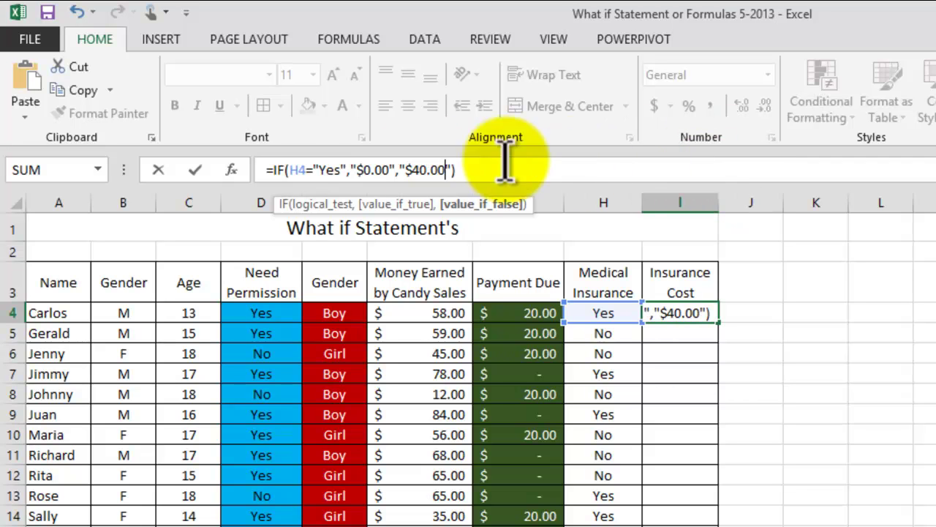
key("ctrl+Return")
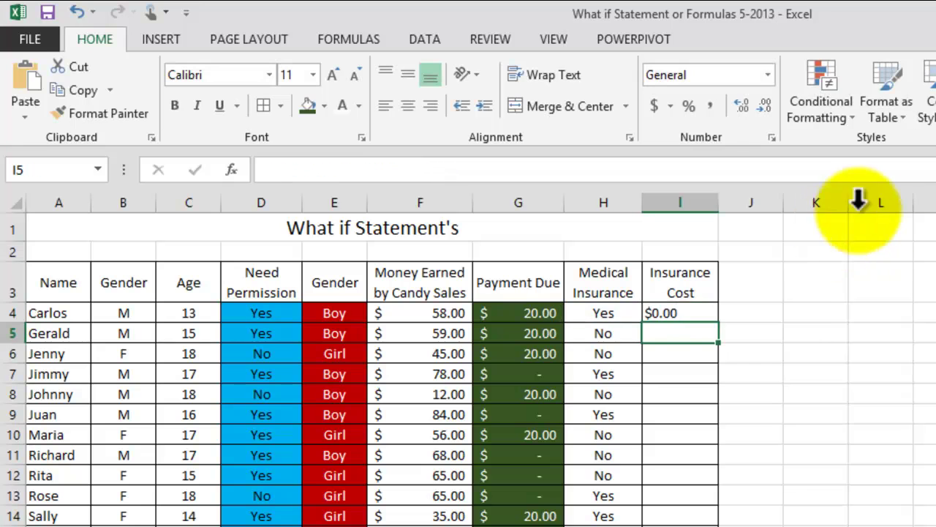
Align the Insurance Cost result in I4 to the middle vertically and to the right horizontally.
left_click(680, 314)
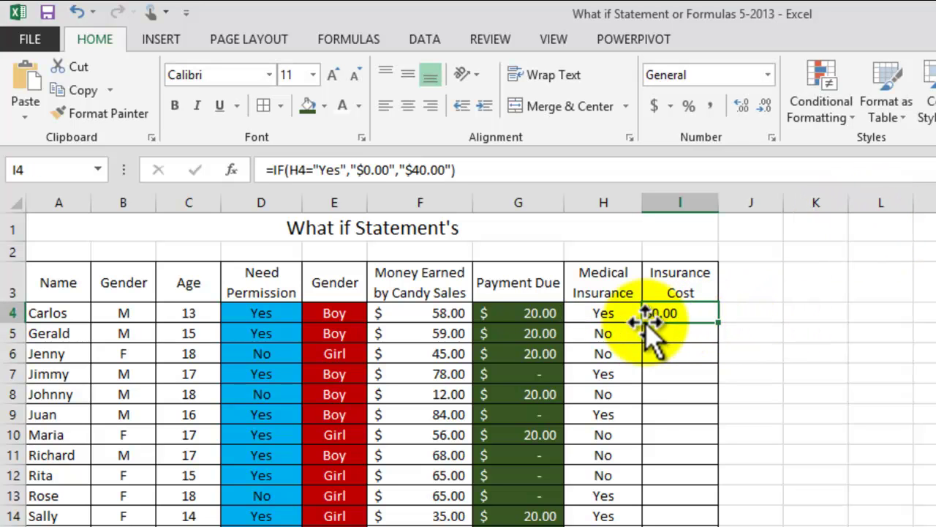
left_click(408, 76)
left_click(410, 106)
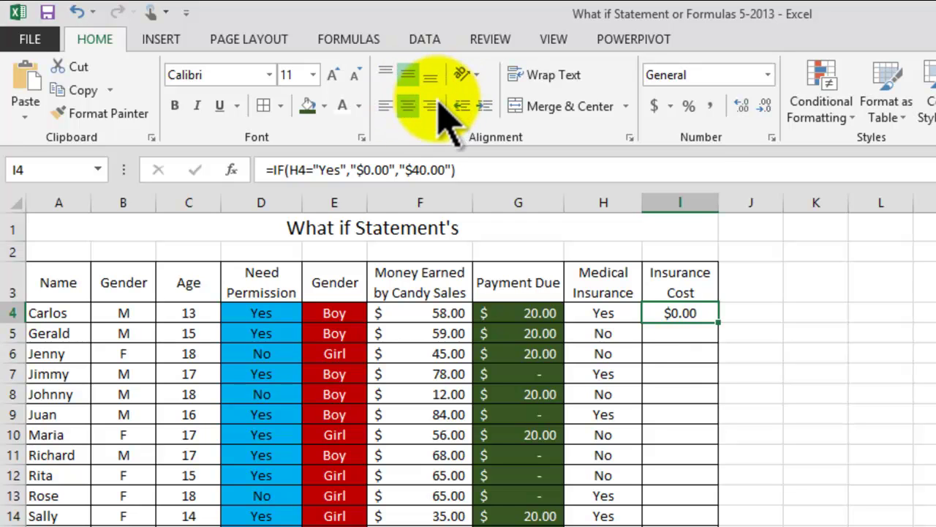
left_click(431, 106)
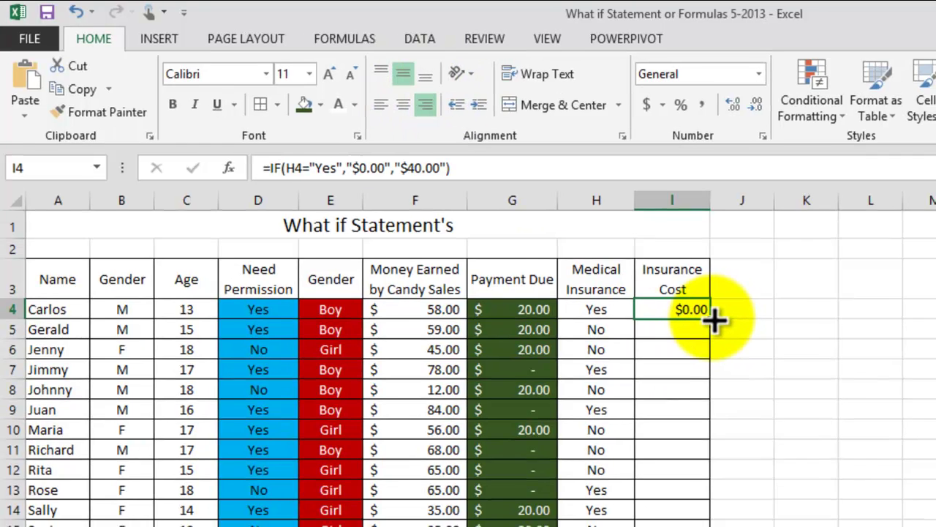
Fill the Insurance Cost formula from I4 down to I15 and check the results against the Medical Insurance answers.
left_click_drag(713, 319, 716, 526)
left_click_drag(570, 423, 570, 423)
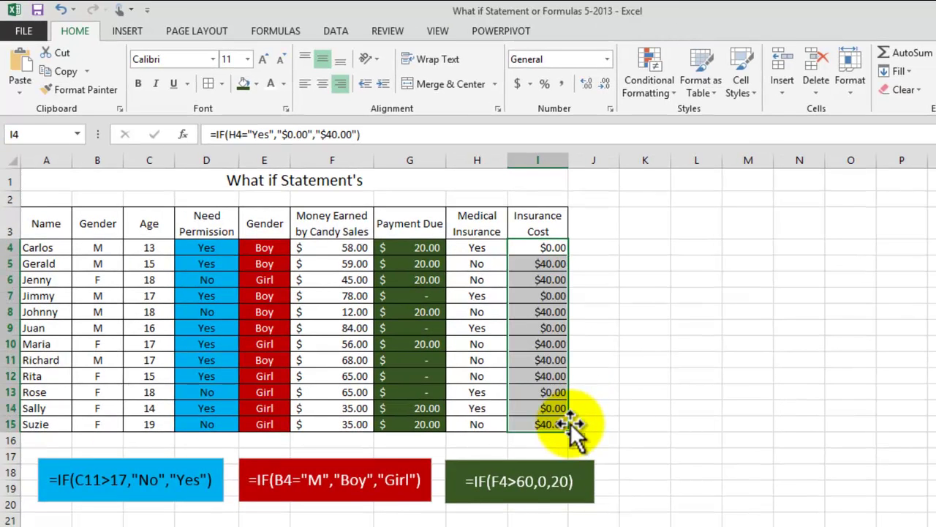
left_click(477, 264)
left_click(480, 279)
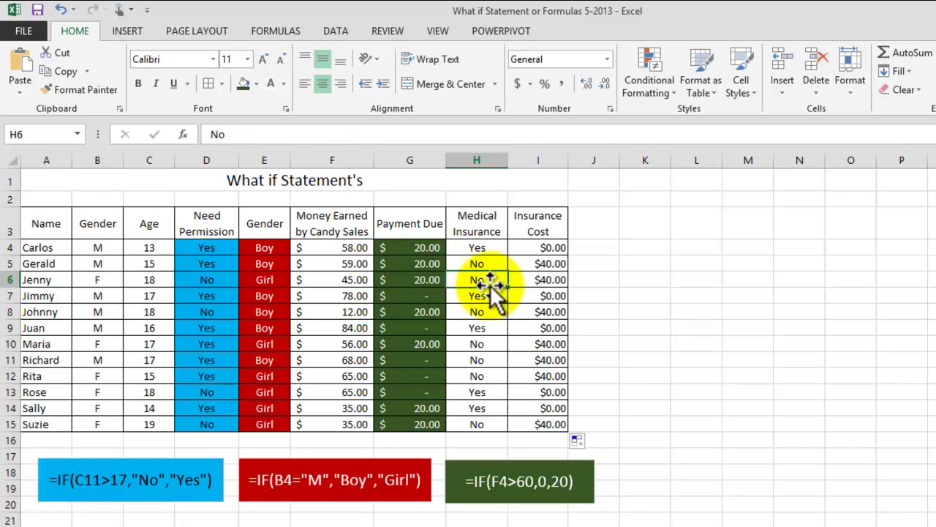
left_click(477, 296)
left_click(479, 312)
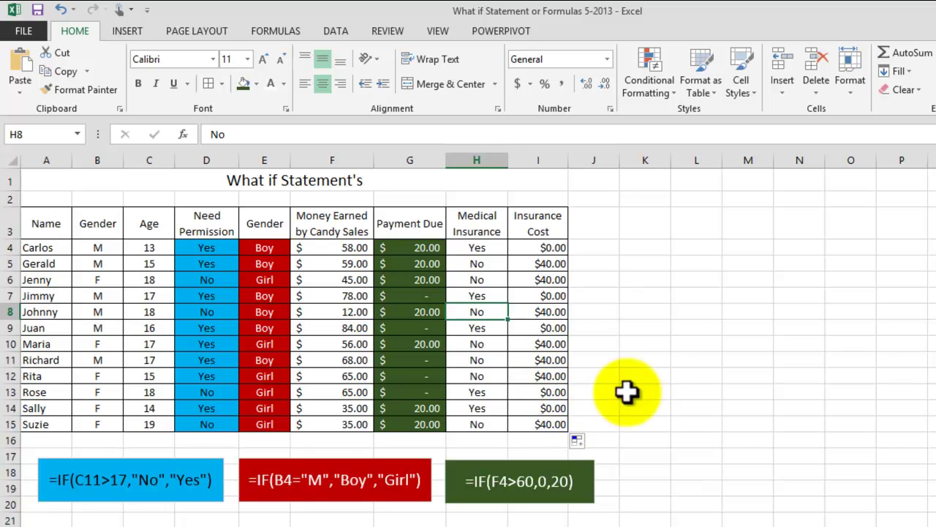
left_click(676, 390)
left_click(540, 247)
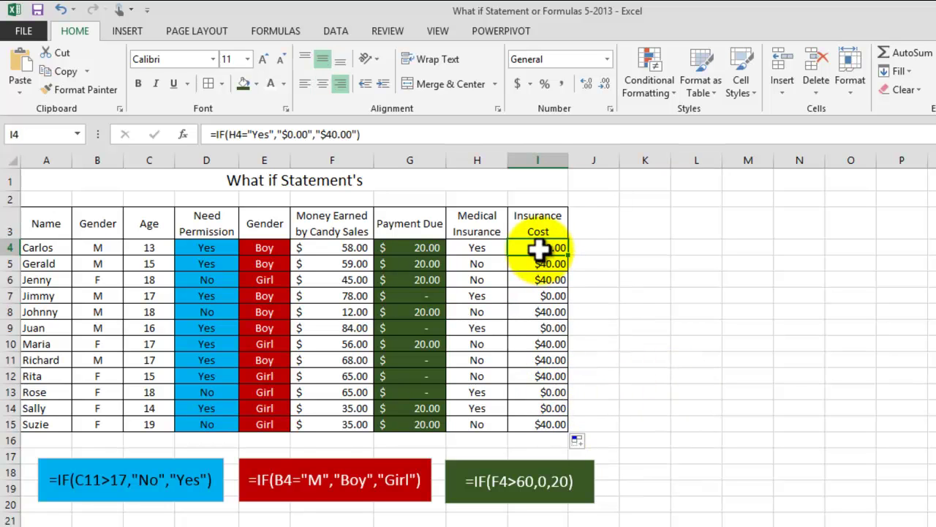
left_click(377, 134)
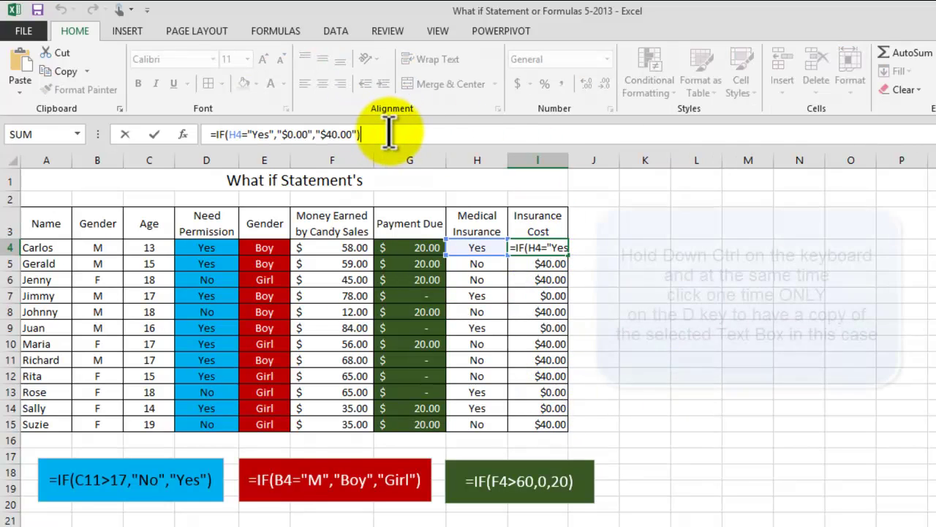
left_click_drag(361, 136, 178, 125)
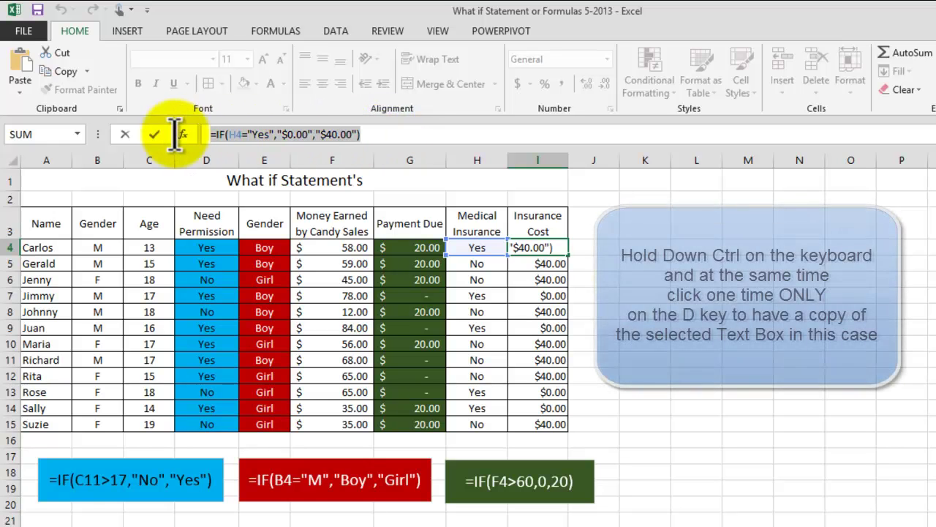
left_click(748, 407)
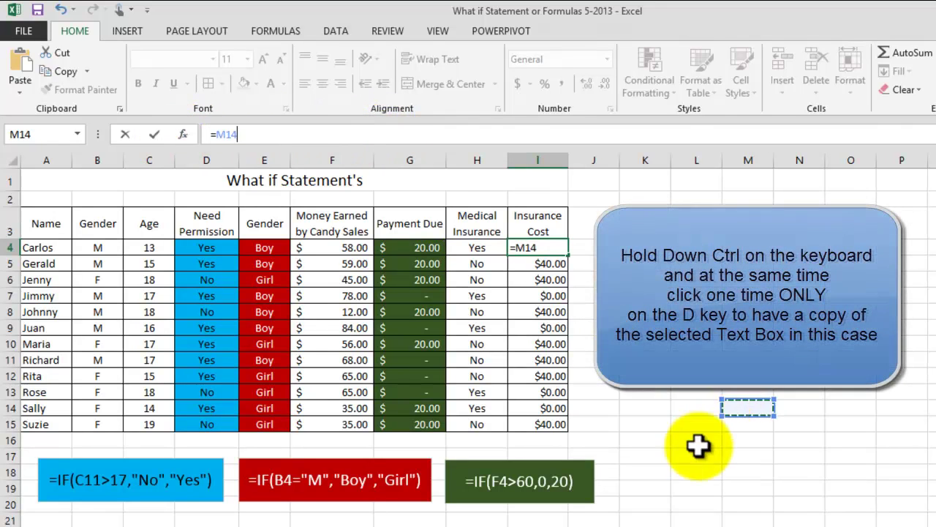
key("Escape")
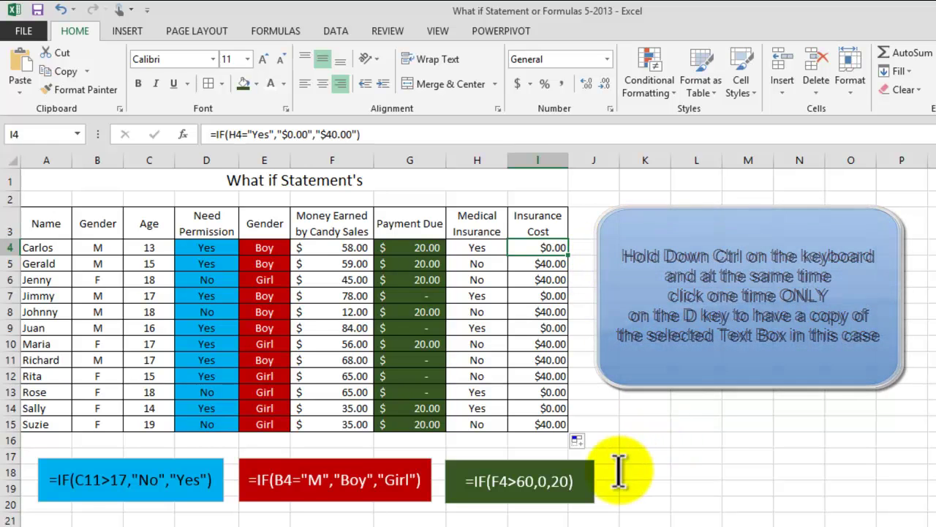
Duplicate the green =IF(F4>60,0,20) text box and place the copy beside the original, level with it and without overlap.
left_click(581, 461)
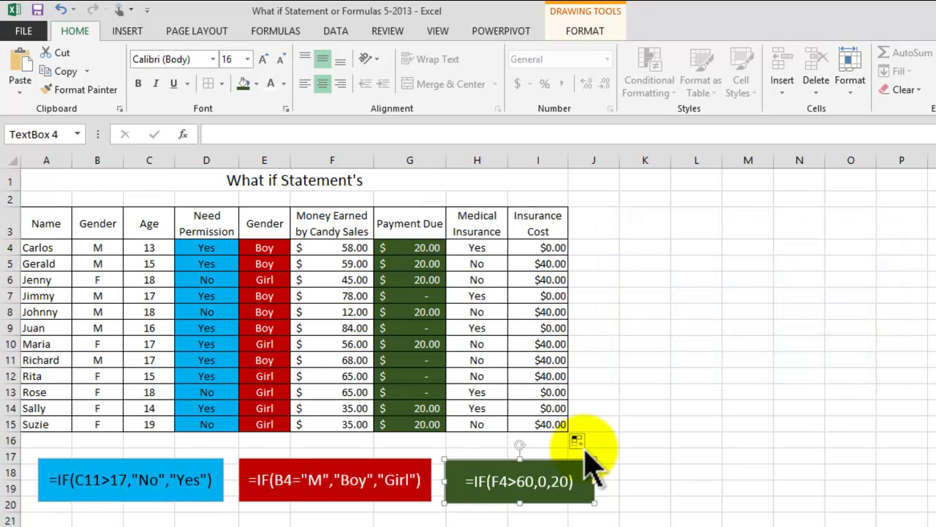
key("ctrl+d")
key("Up")
key("Up")
key("Up")
key("Up")
key("Up")
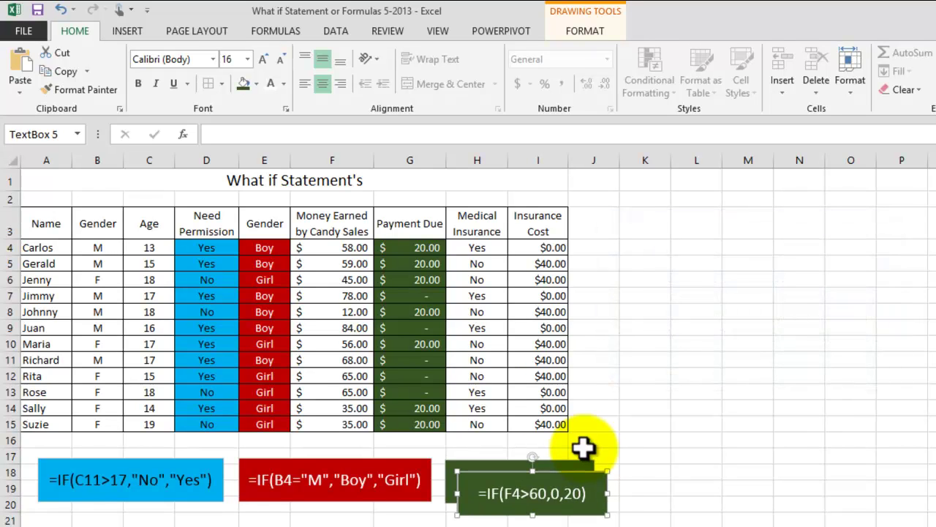
key("Up")
key("Up")
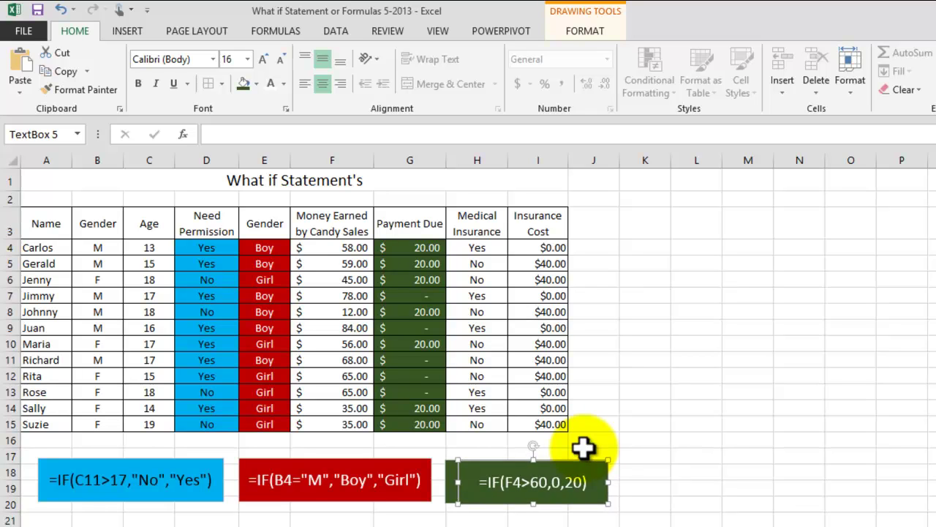
key("Right")
key("Right")
key("Right")
key("Right")
key("Right")
key("Right")
key("Right")
key("Right")
key("Right")
key("Right")
key("Right")
key("Right")
key("Right")
key("Right")
key("Right")
key("Right")
key("Right")
key("Right")
key("Right")
key("Right")
key("Right")
key("Right")
key("Right")
key("Right")
key("Right")
key("Right")
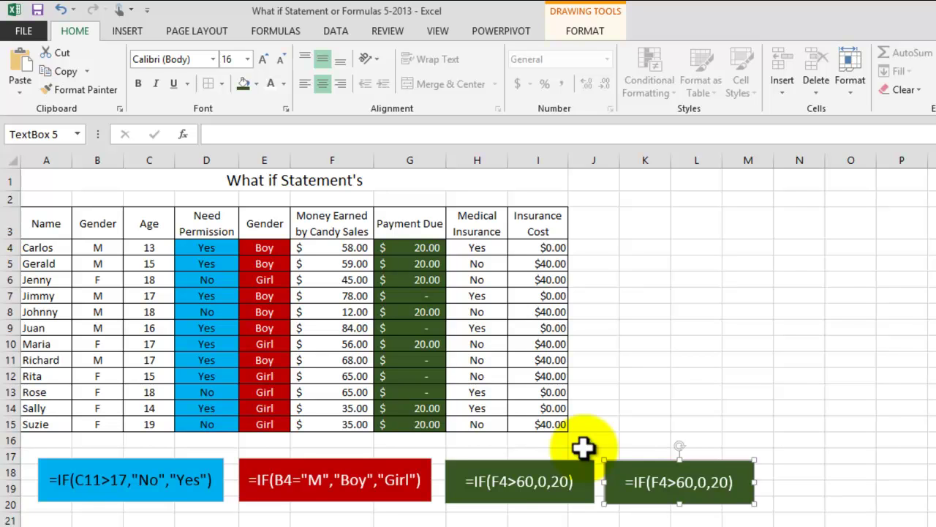
Change the shape fill of the duplicated text box to the standard purple.
left_click(593, 31)
left_click(411, 53)
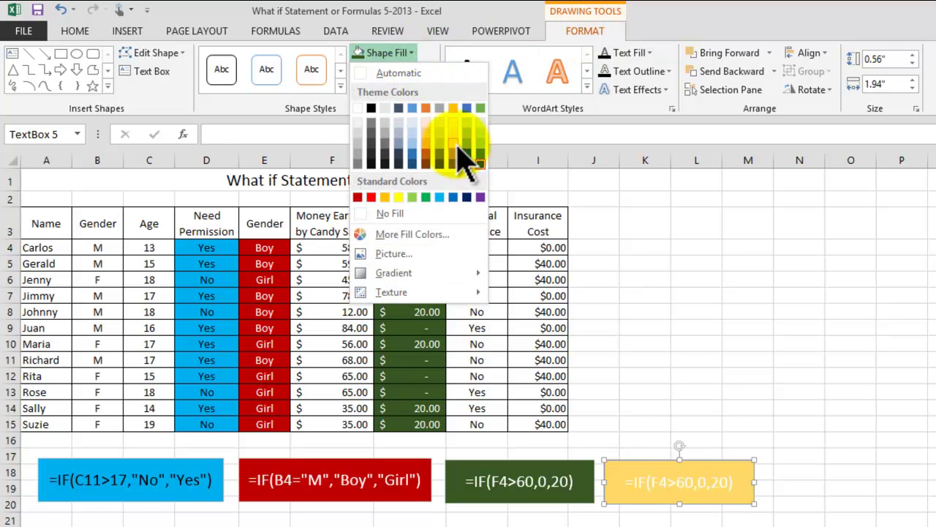
left_click(480, 197)
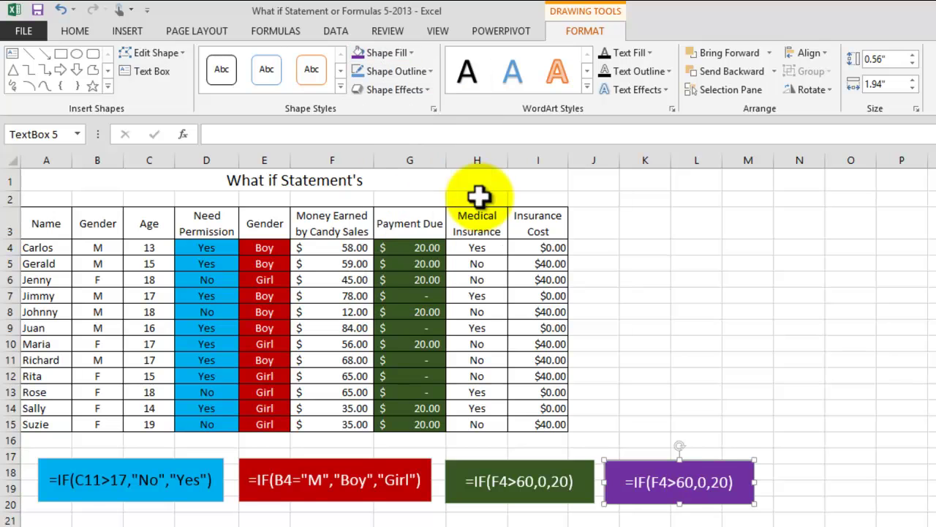
Fill the Insurance Cost cells I4:I15 with the standard purple and make their font white.
left_click_drag(548, 251, 550, 421)
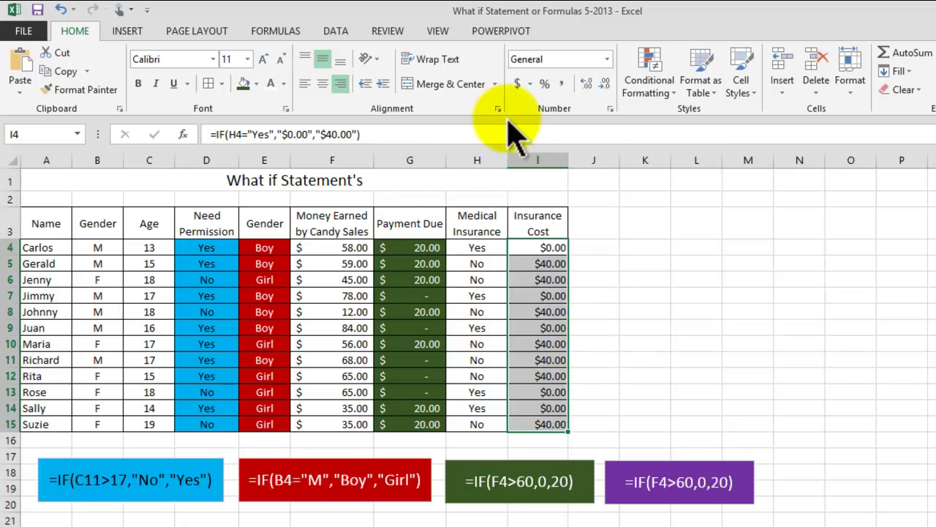
left_click(256, 83)
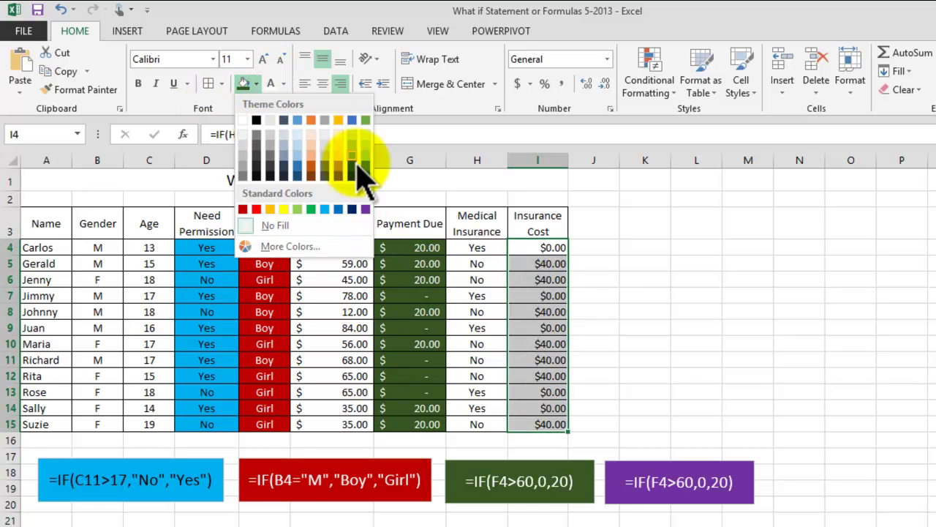
left_click(366, 209)
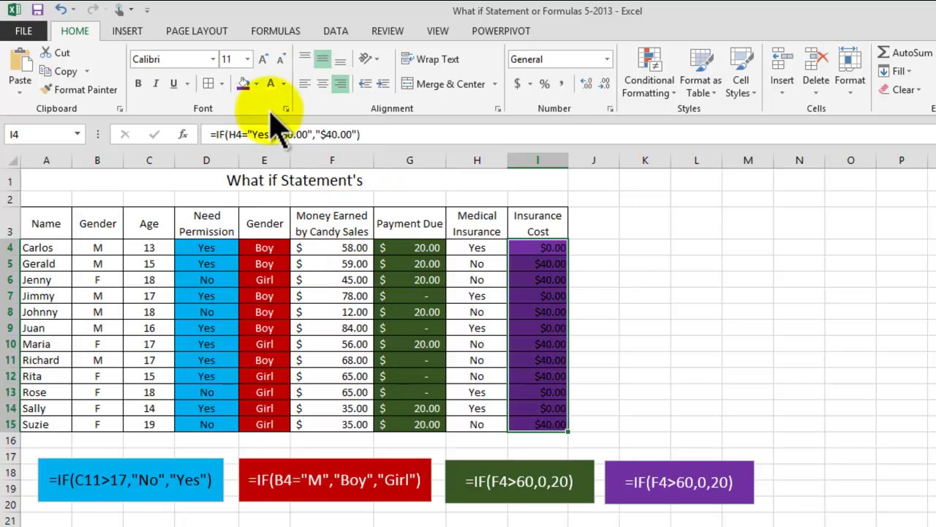
left_click(717, 325)
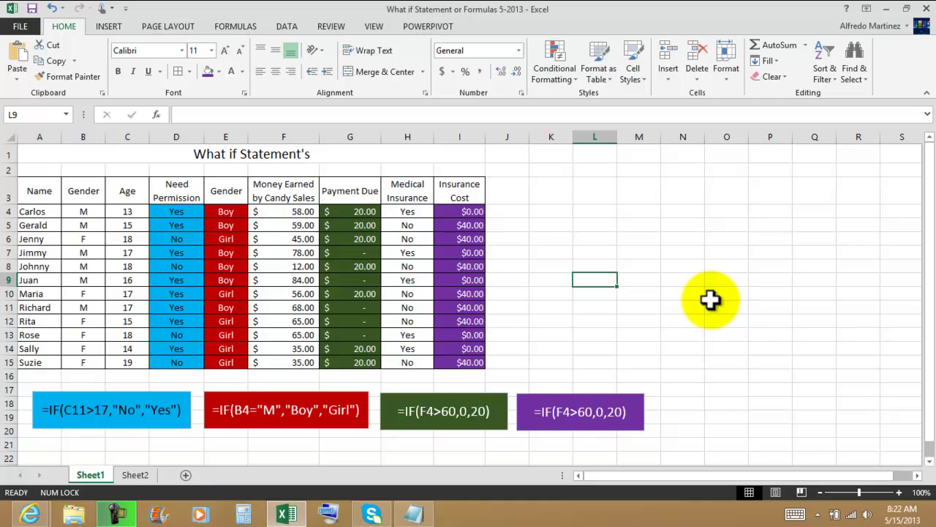
Fill the merged title "What if Statement's" in row 1 with the standard orange and make it bold.
left_click(271, 154)
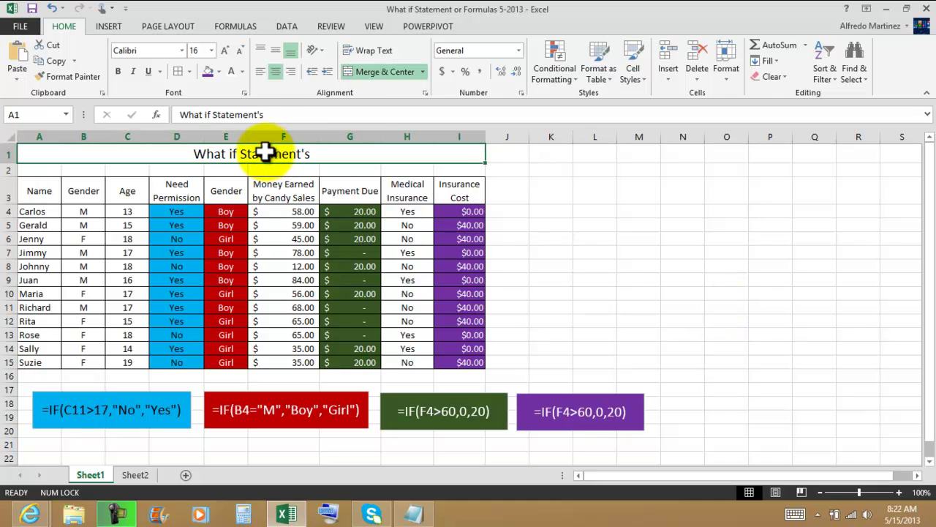
left_click(218, 71)
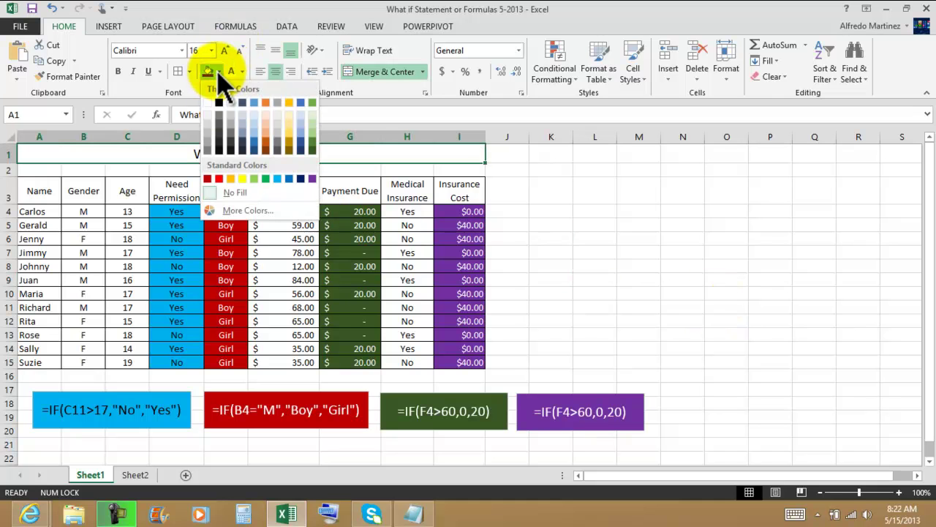
left_click(231, 179)
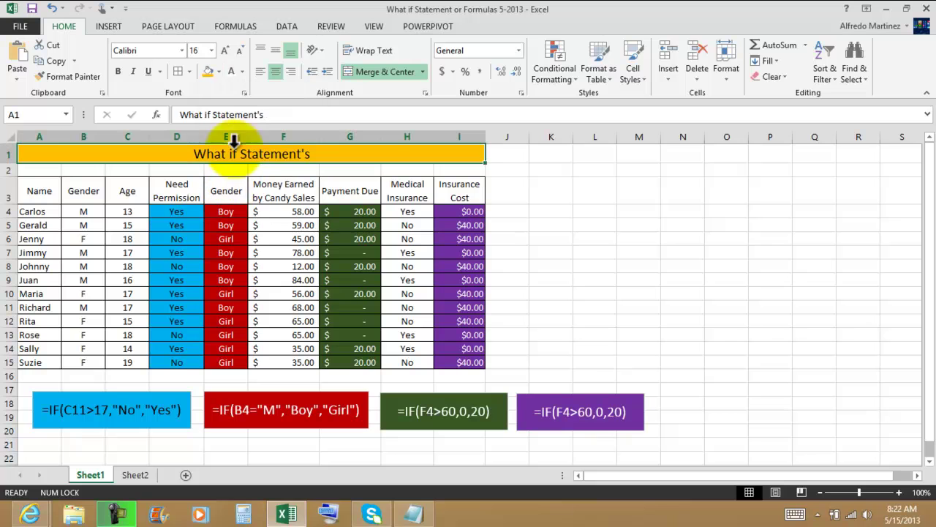
left_click(118, 71)
left_click(634, 252)
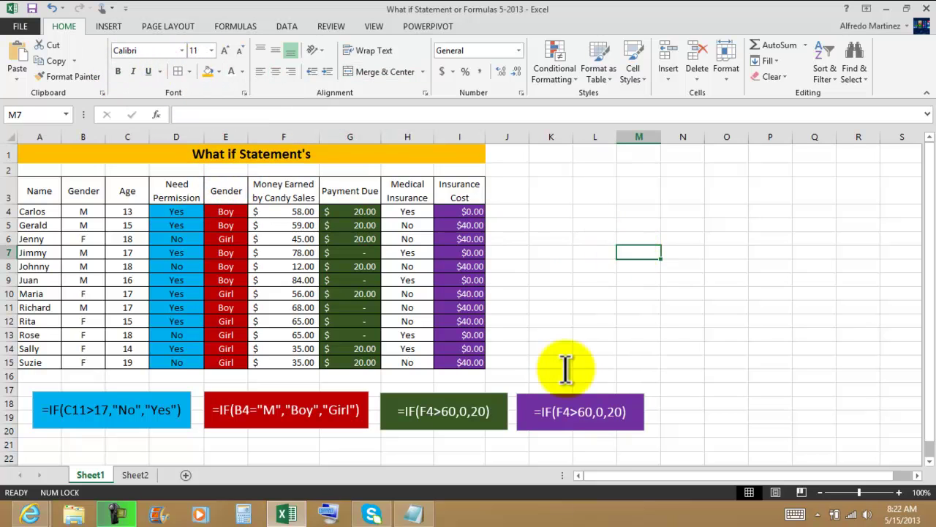
Cut the red IF function explanation box from Sheet2 and paste it into Sheet1 at K3.
left_click(135, 475)
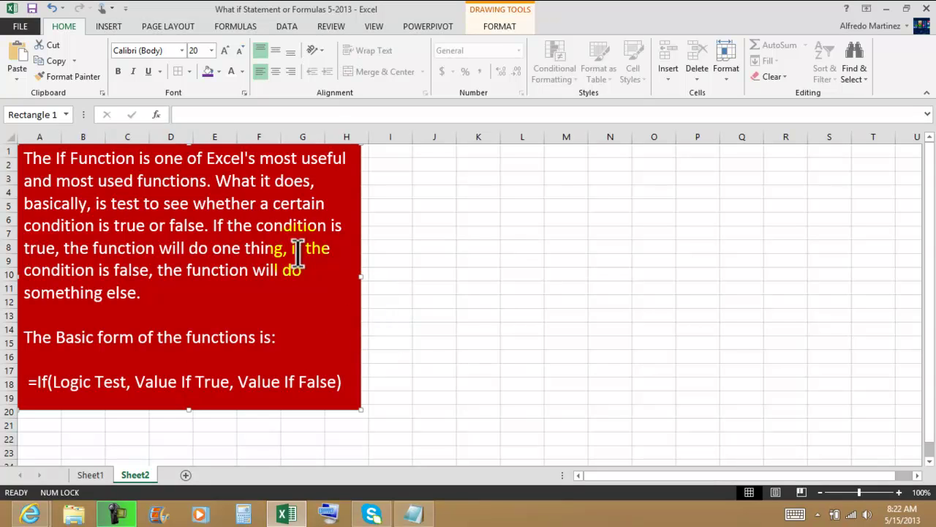
left_click(47, 46)
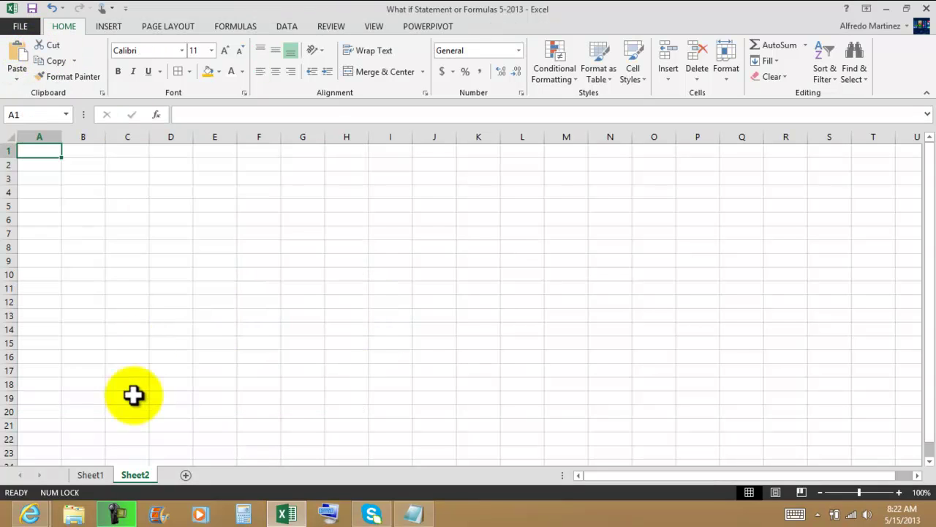
left_click(87, 475)
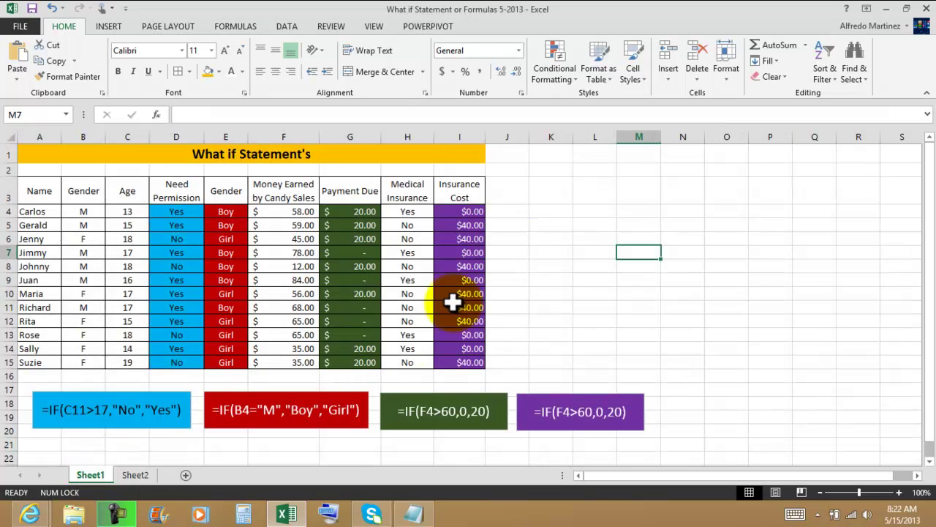
left_click(543, 188)
left_click(20, 60)
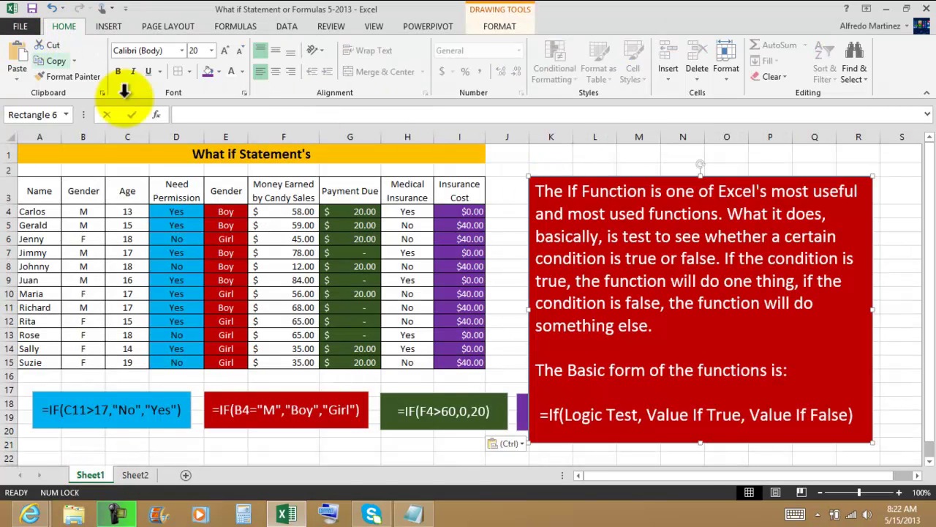
Move and resize the red explanation box so it spans columns J to S beside the table and clears the purple text box.
left_click_drag(723, 176, 714, 146)
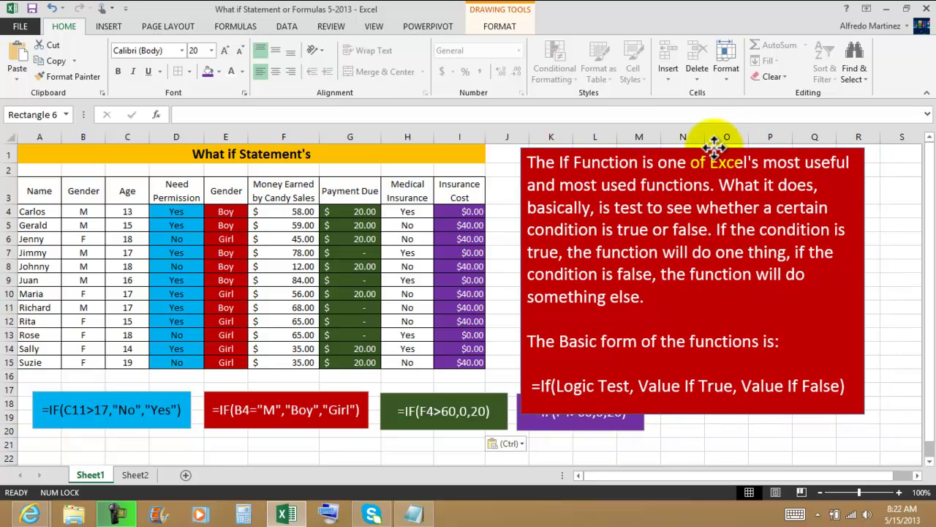
left_click_drag(864, 280, 904, 274)
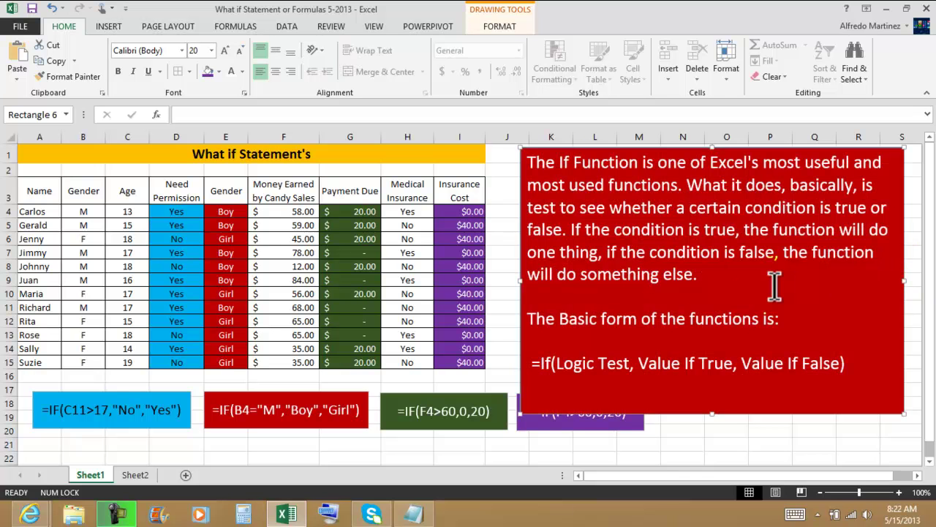
left_click_drag(521, 281, 501, 287)
left_click_drag(702, 413, 702, 382)
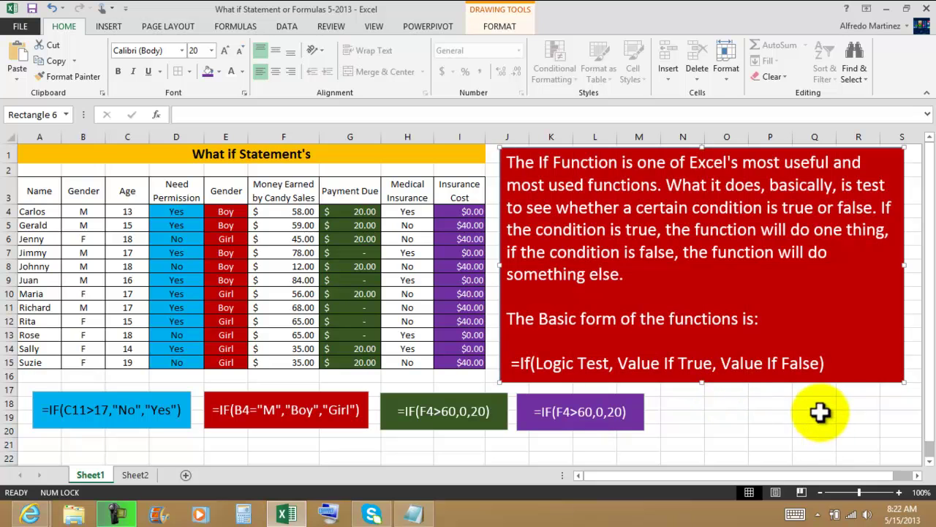
left_click(852, 414)
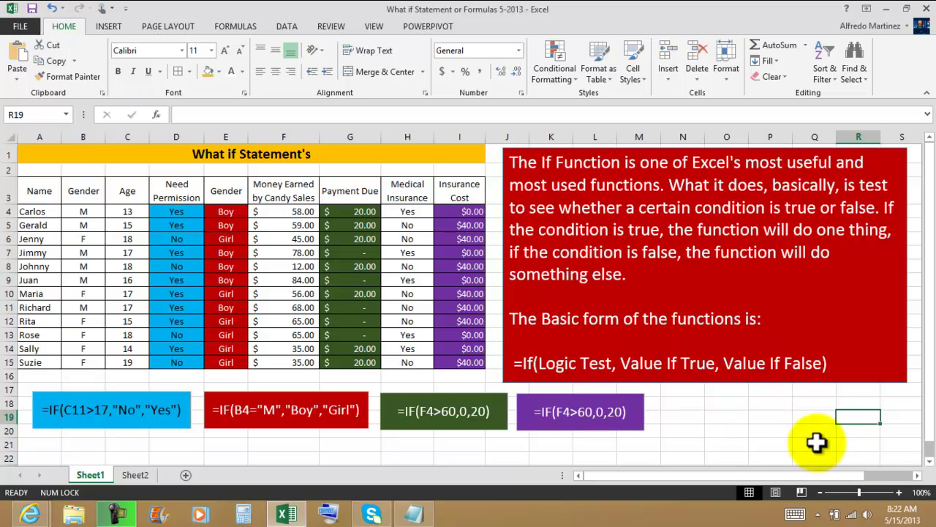
Save the finished workbook and close it.
left_click(776, 433)
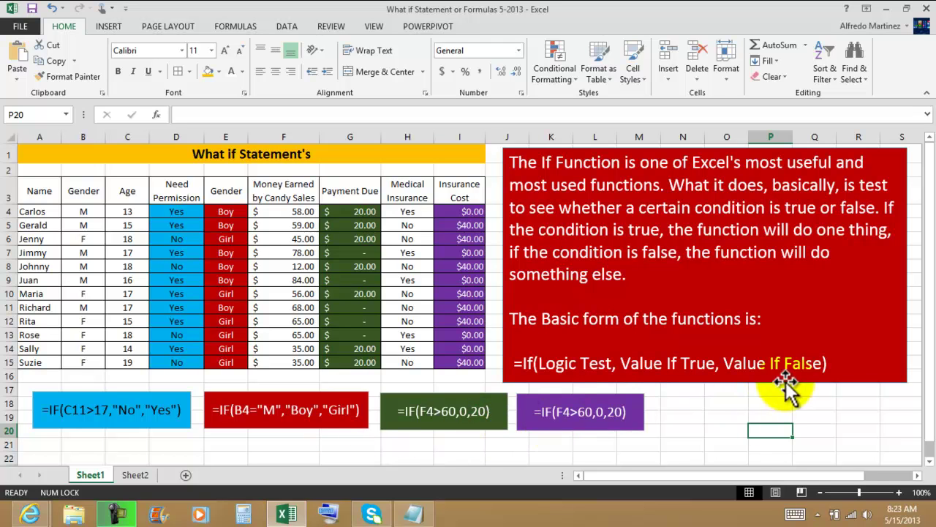
left_click(847, 407)
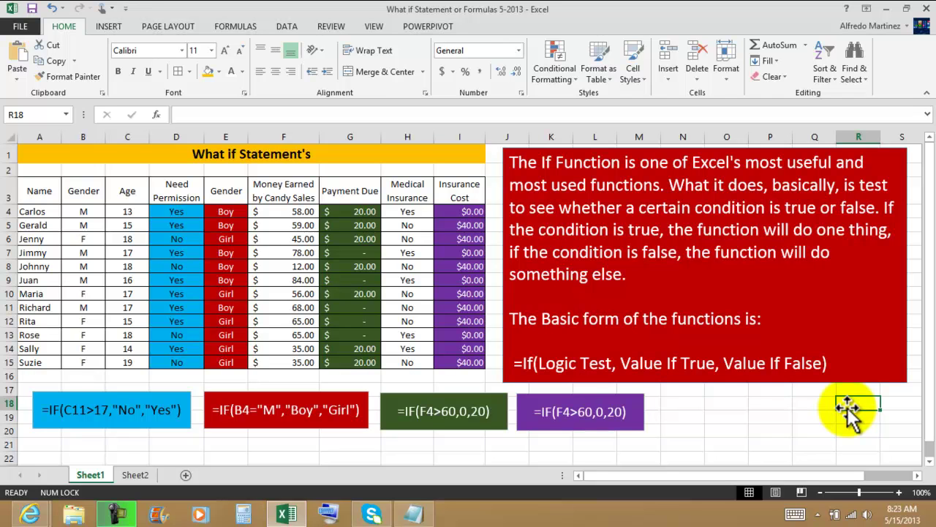
left_click(30, 9)
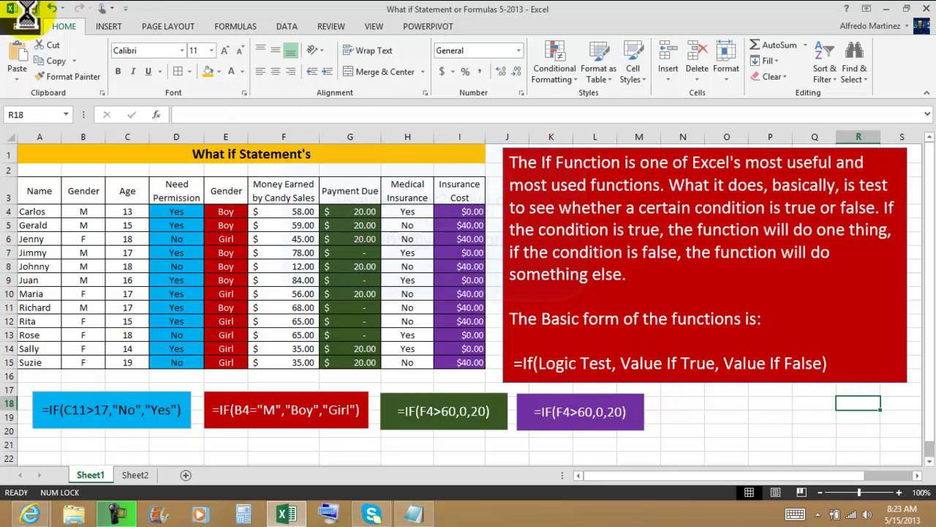
left_click(925, 10)
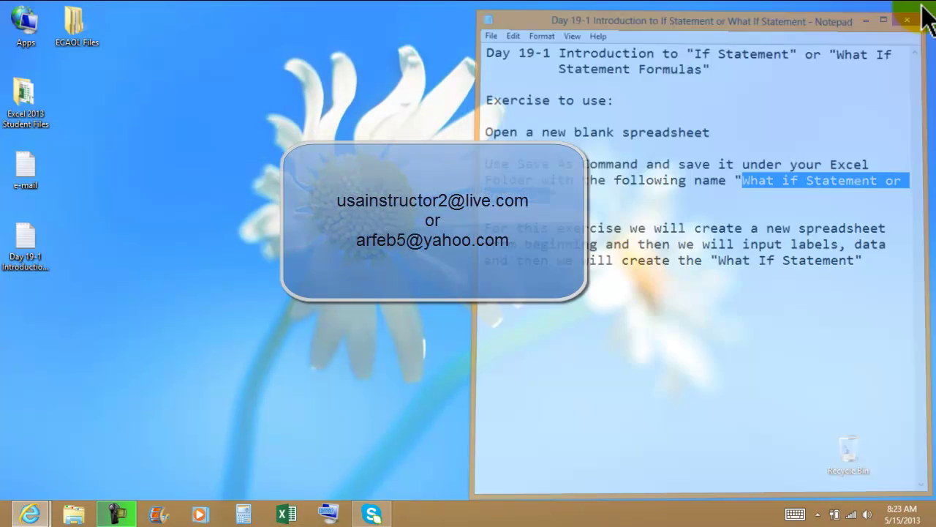